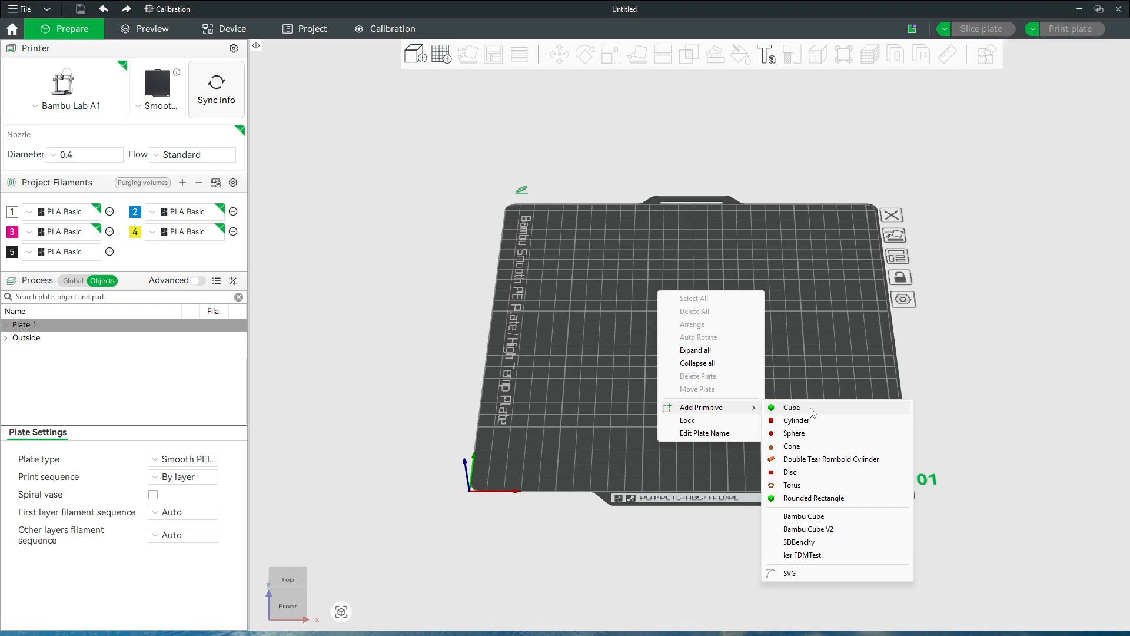
- Add two cube primitives to the empty build plate
left_click(811, 410)
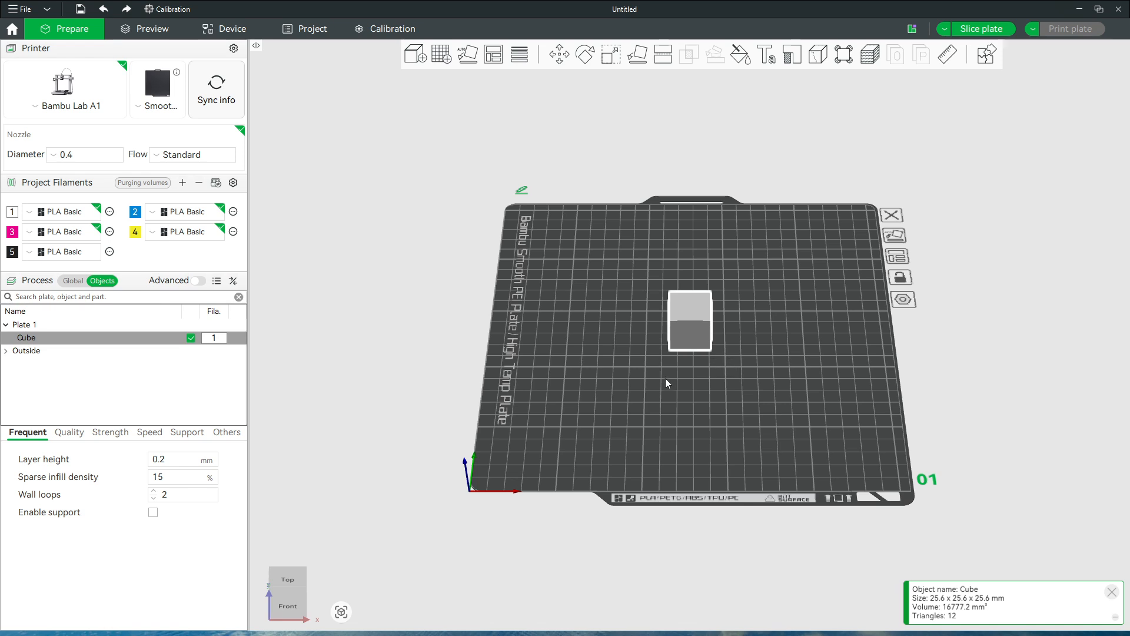
right_click(690, 398)
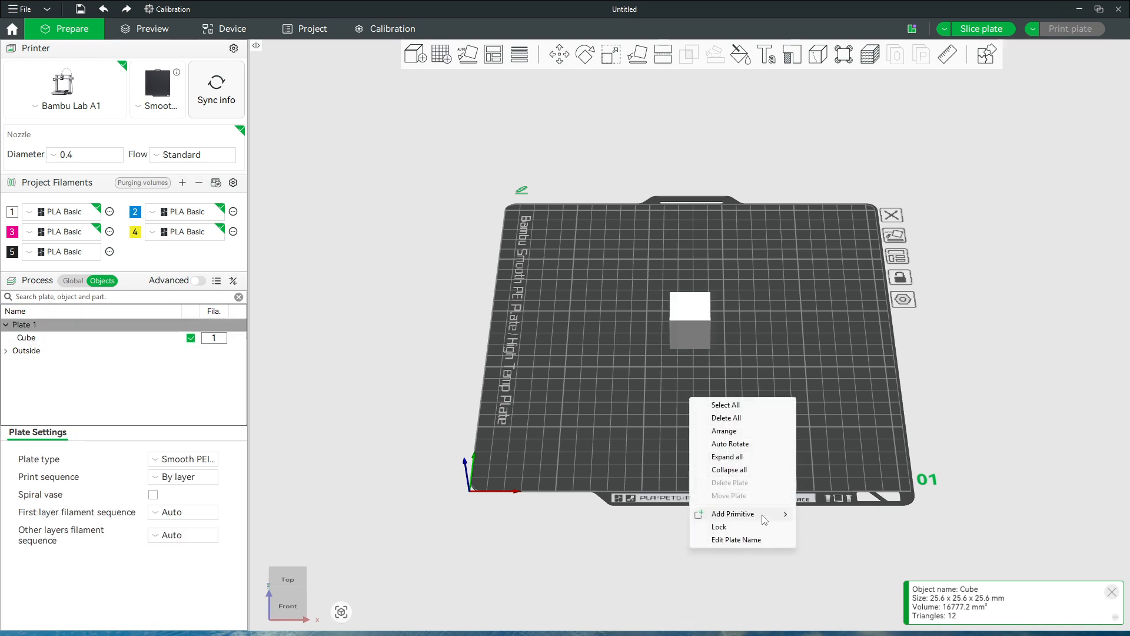
mouse_move(764, 513)
left_click(844, 349)
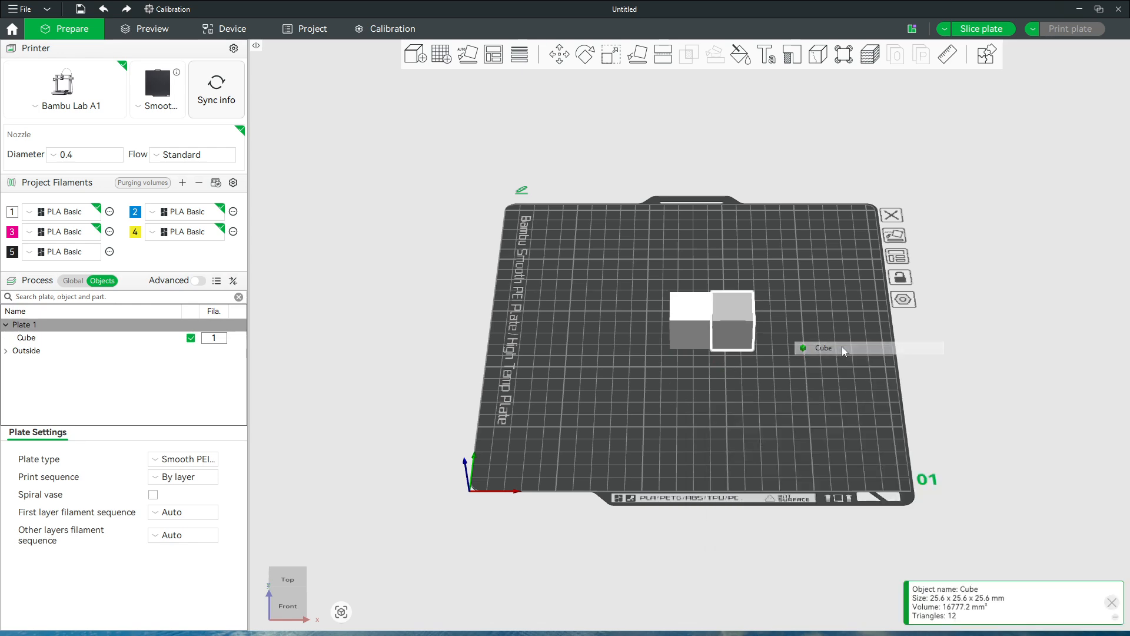
- Move the second cube to X 145 mm and Y 114 mm so it overlaps the first cube
left_click_drag(806, 447, 784, 447)
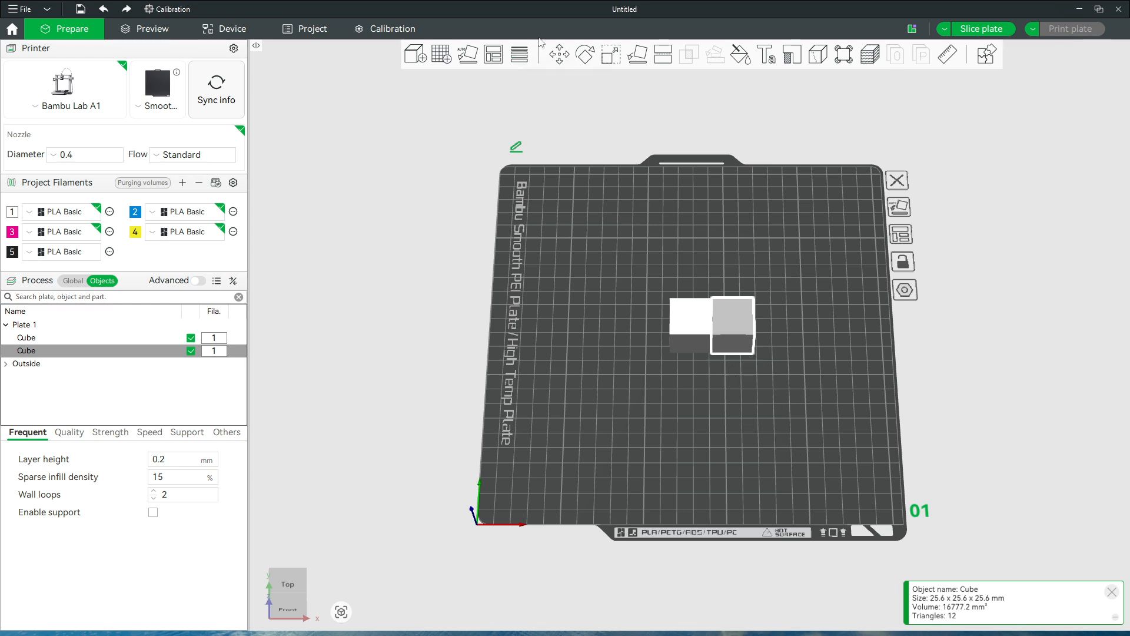
left_click(560, 59)
left_click(680, 98)
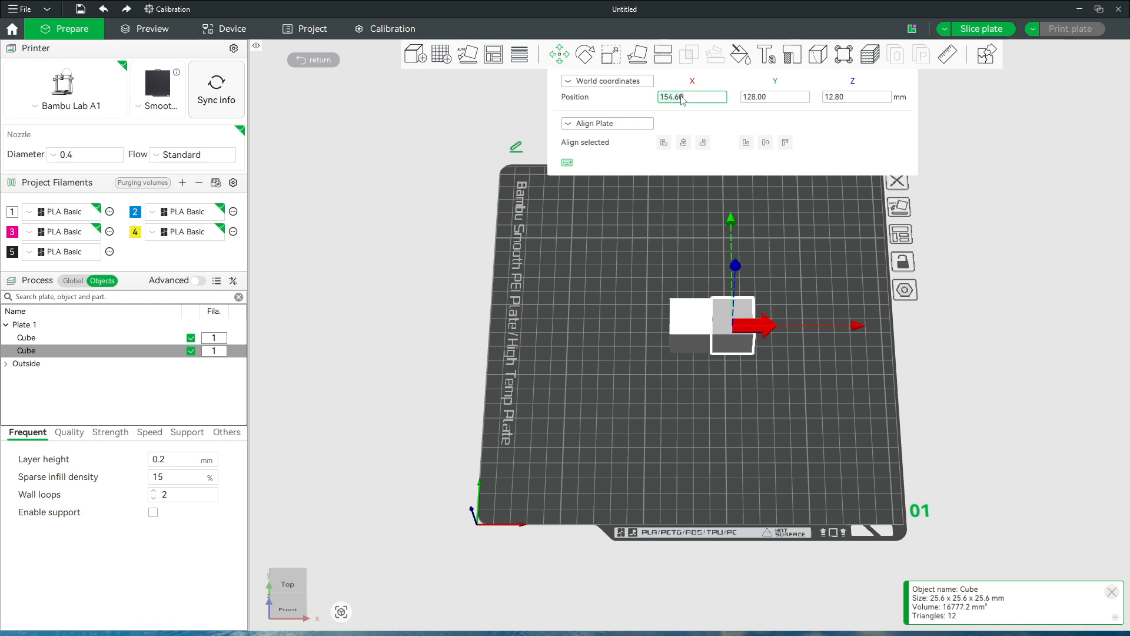
key("ctrl+a")
key("BackSpace")
type("145")
key("Tab")
type("1114")
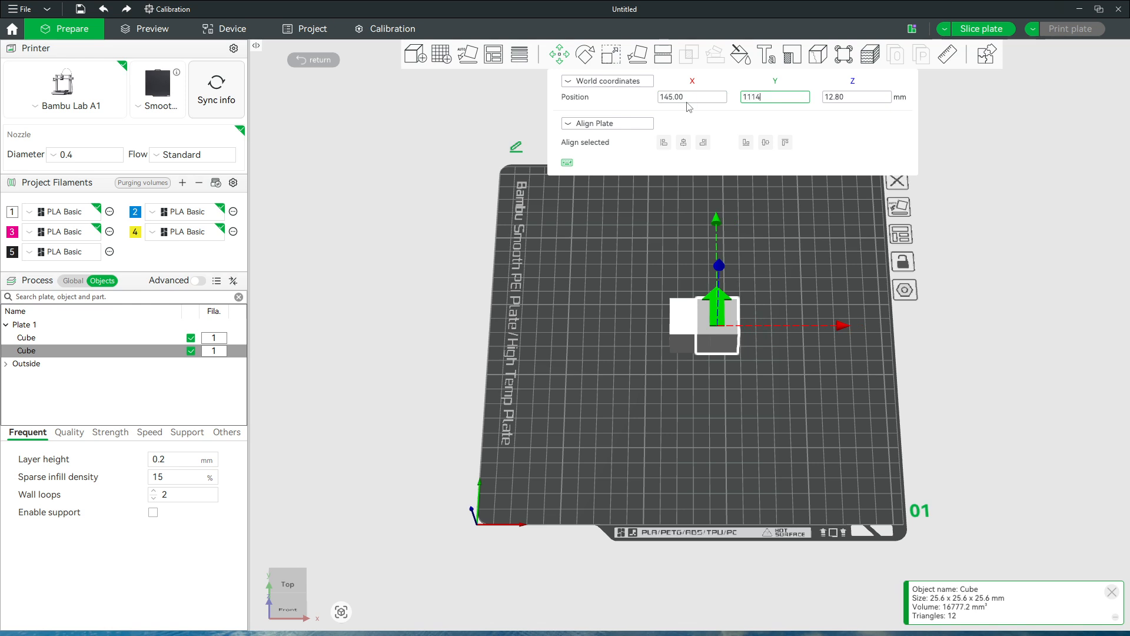
key("Return")
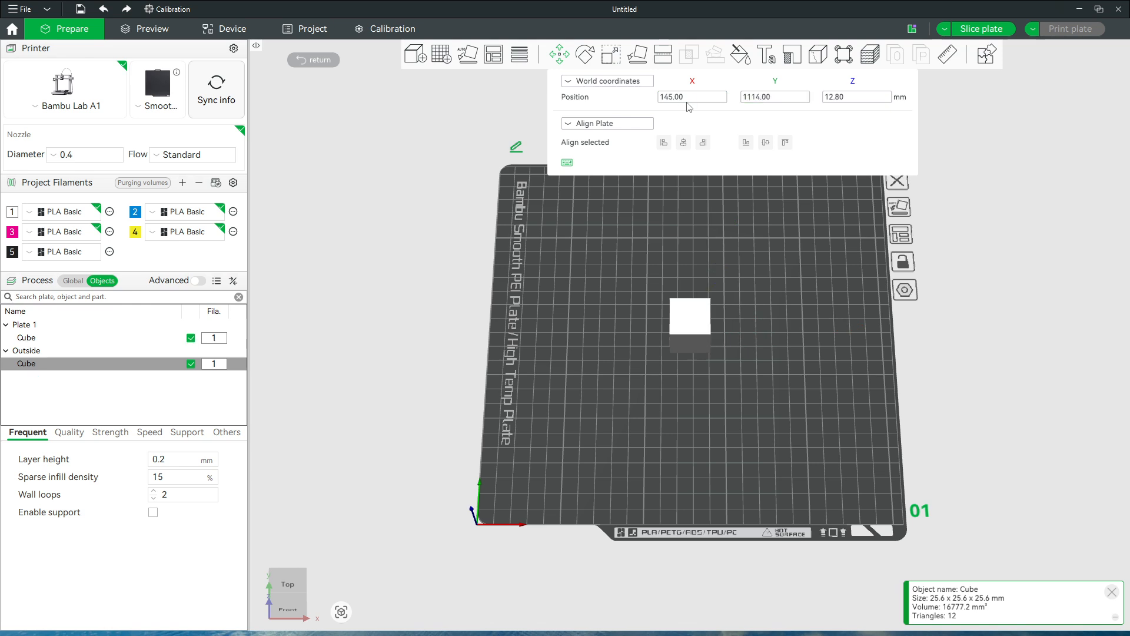
left_click(764, 99)
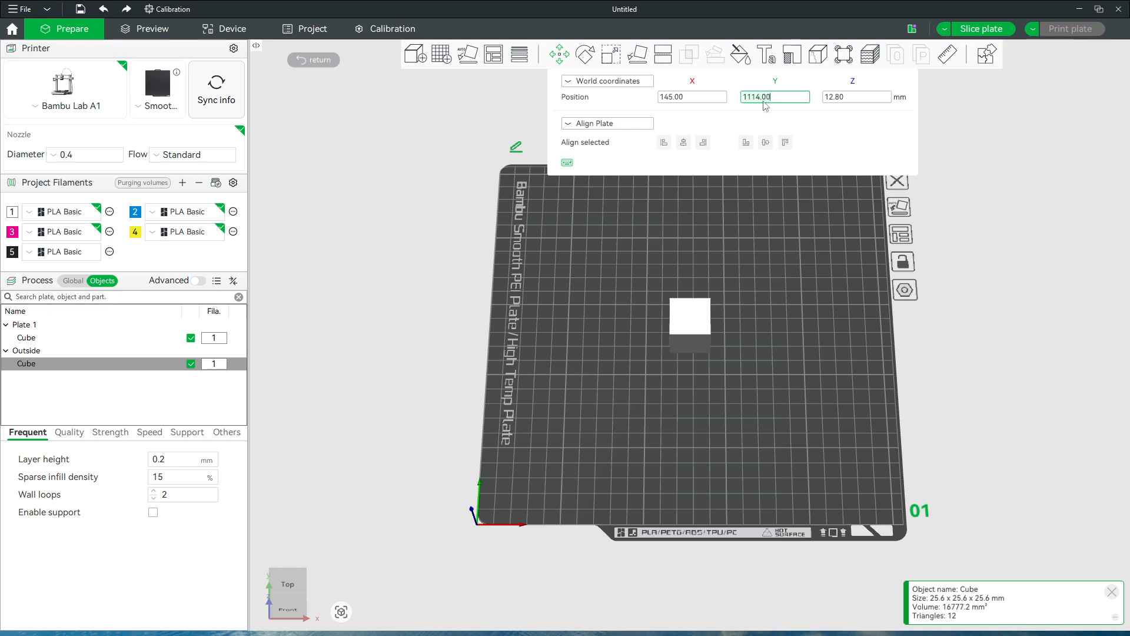
key("ctrl+a")
type("114")
key("Return")
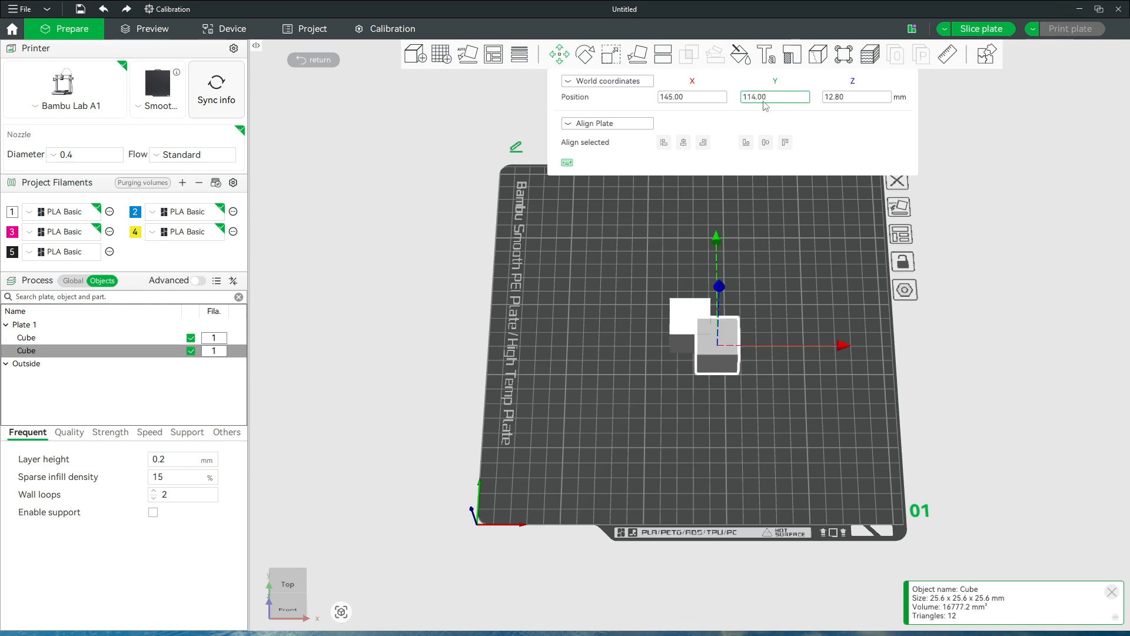
left_click(667, 426)
- Select both overlapping cubes and open the Mesh Boolean tool for them
mouse_move(667, 428)
left_mouse_down()
mouse_move(683, 469)
mouse_move(681, 426)
mouse_move(680, 446)
left_mouse_up()
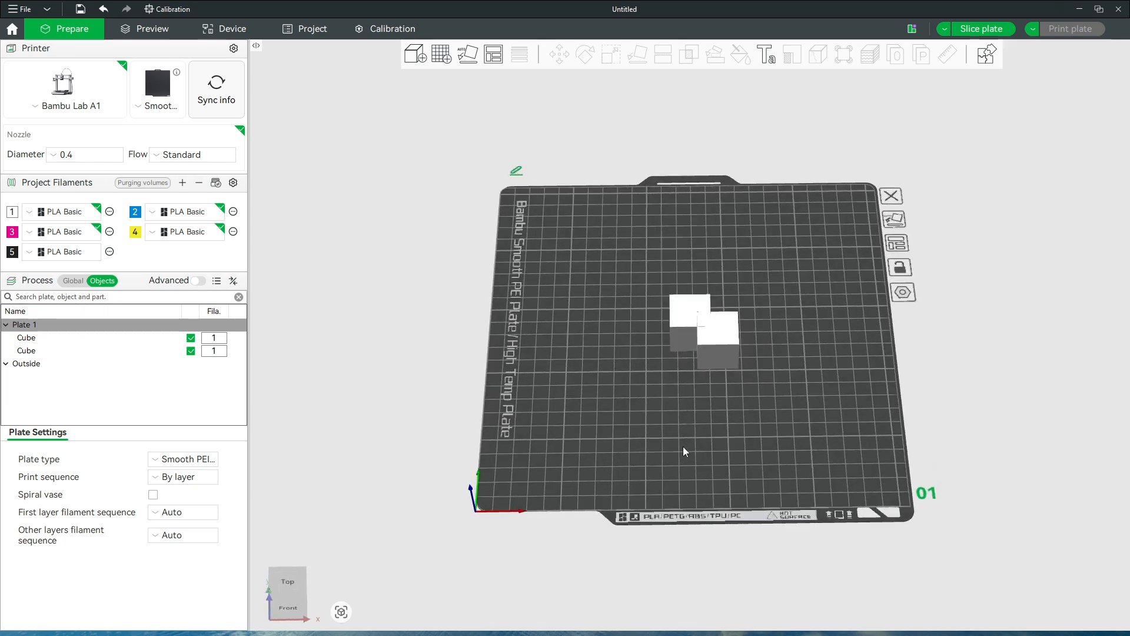
left_click(718, 346)
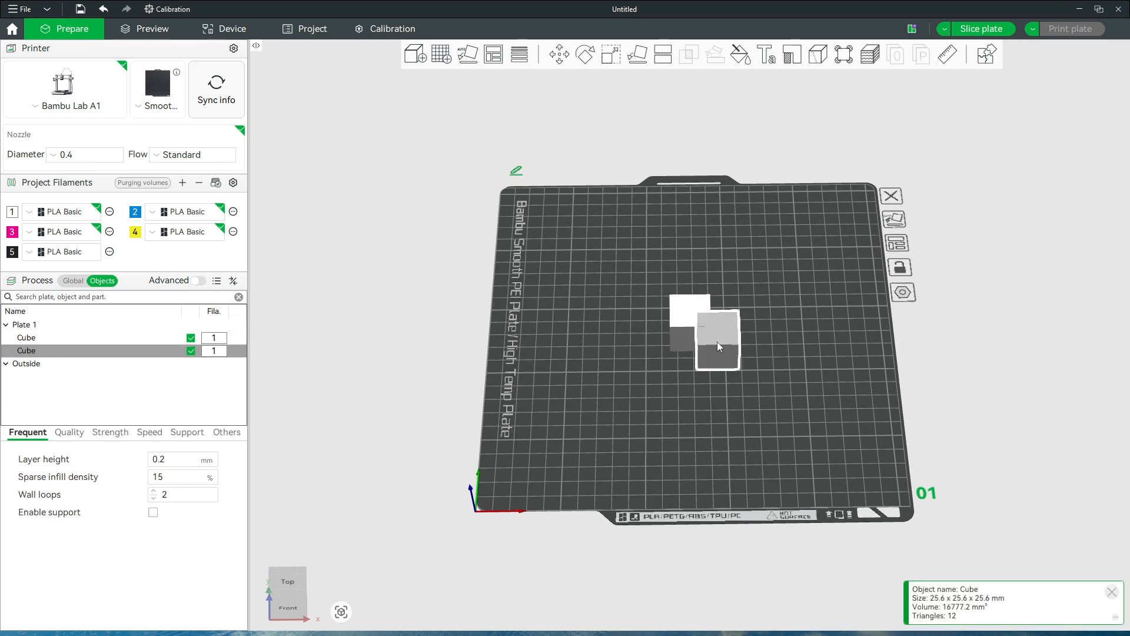
left_click(686, 313, "shift")
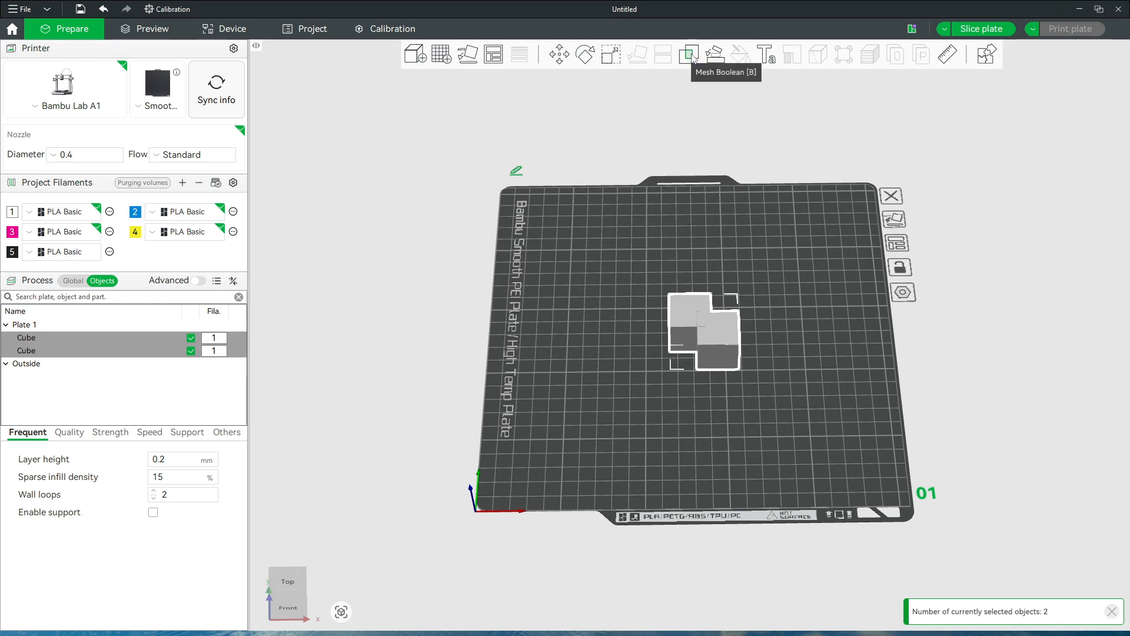
left_click(689, 55)
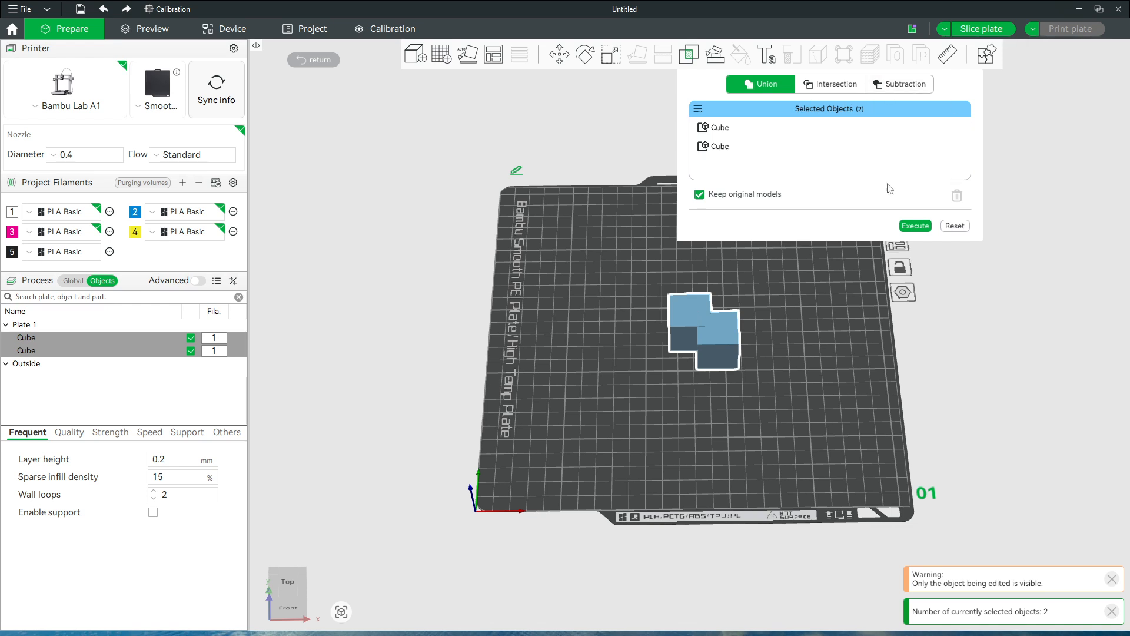
- Unite the two cubes with a Boolean union that keeps the original models
left_click(730, 195)
left_click(730, 128)
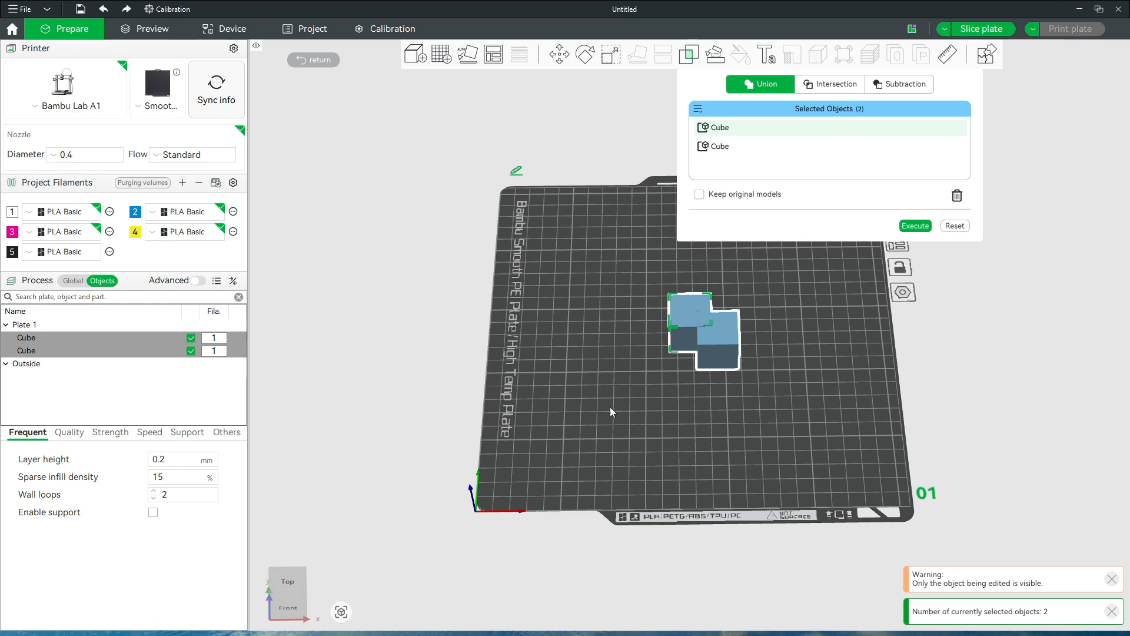
left_click(699, 195)
left_click(915, 226)
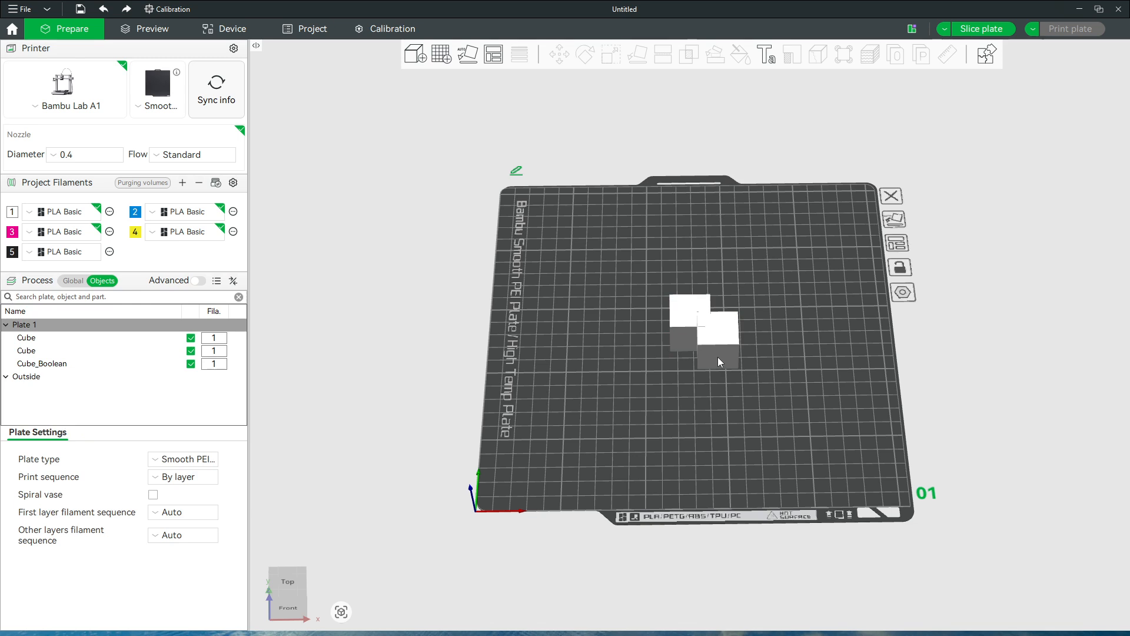
- Select the two cubes and the united body one after another, and move the second cube and the united body apart on the plate
left_click(30, 340)
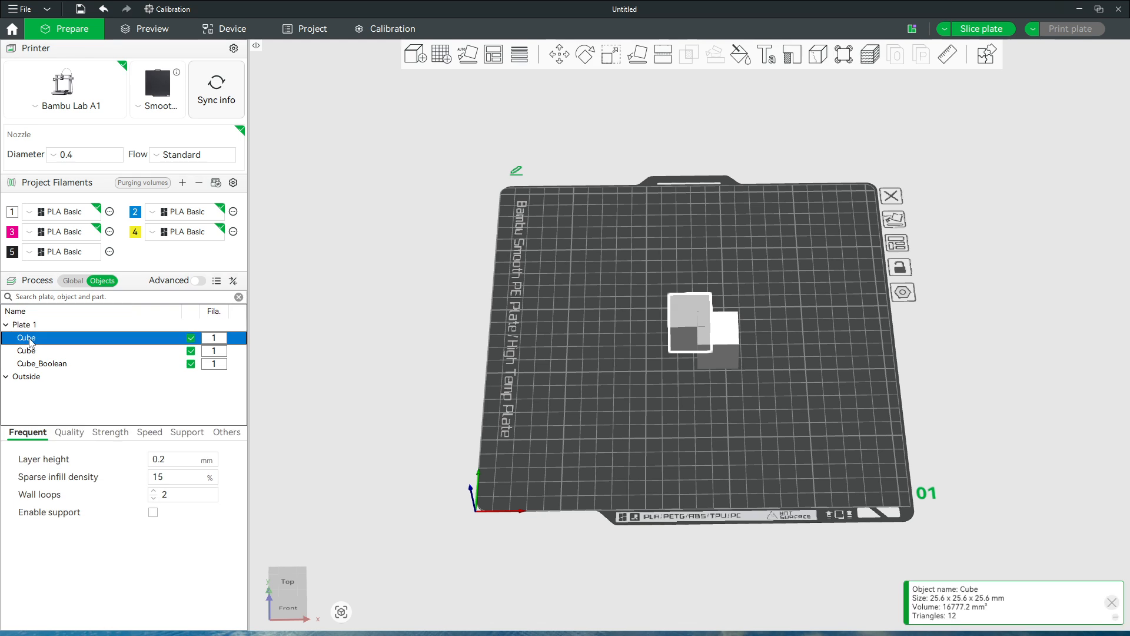
left_click(32, 353)
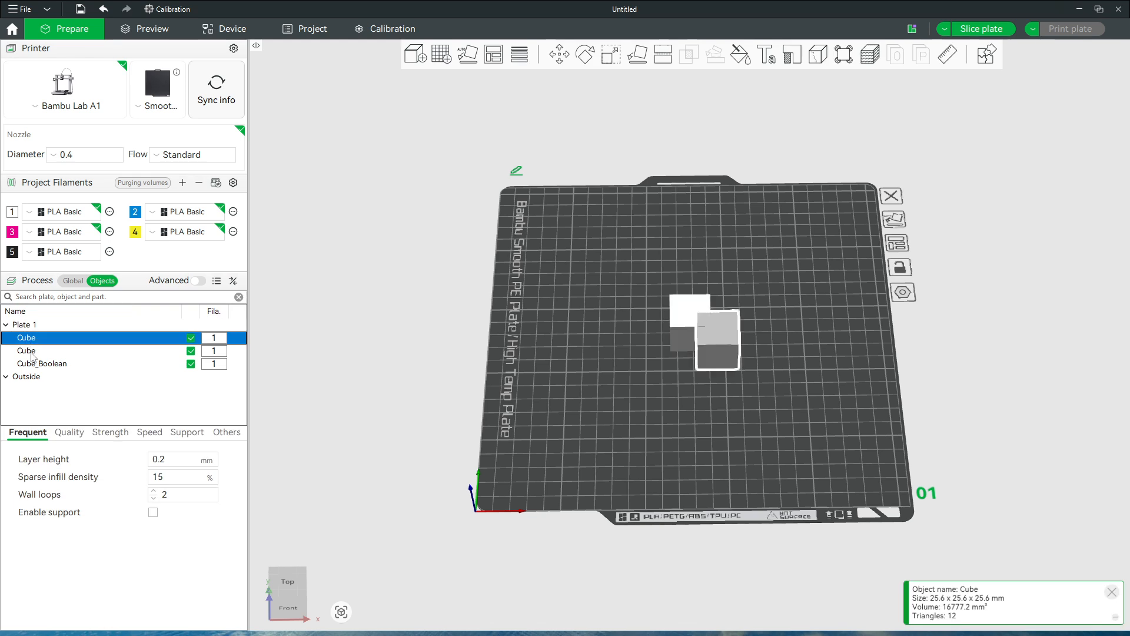
left_click(47, 366)
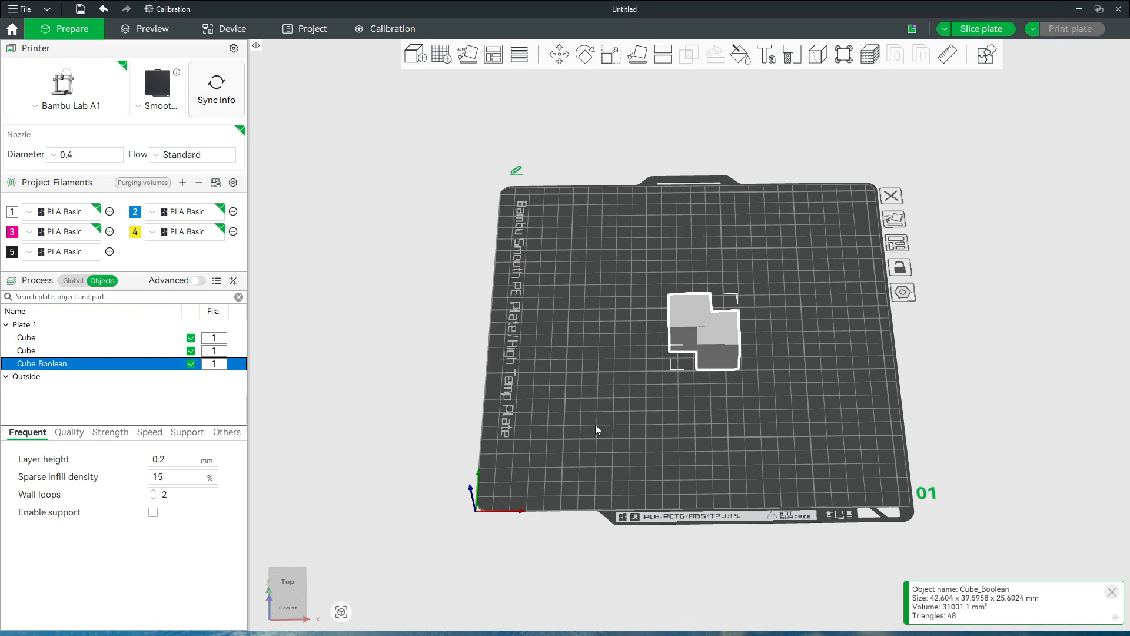
key("ctrl+z")
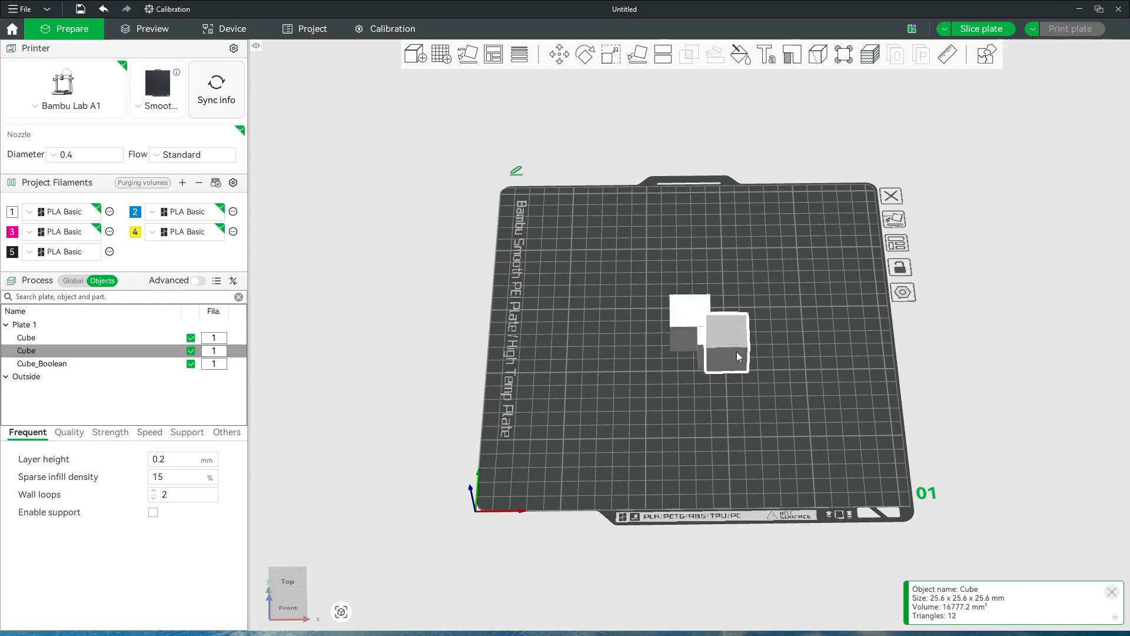
left_click_drag(735, 348, 668, 408)
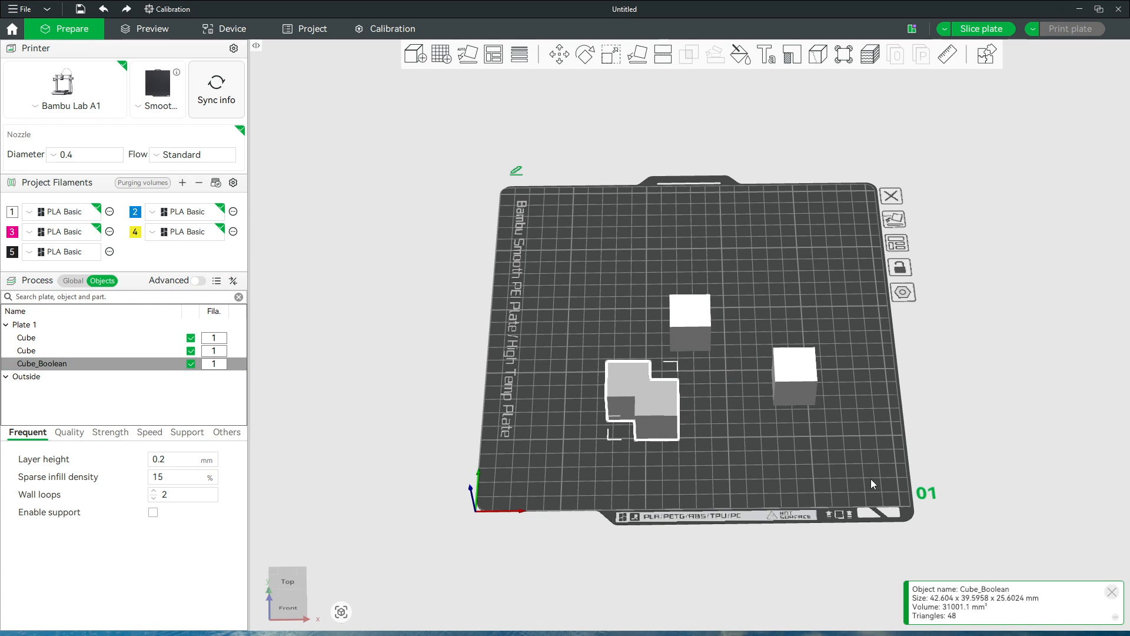
- Undo the object moves and the union that kept the original models
key("ctrl+z")
key("ctrl+z")
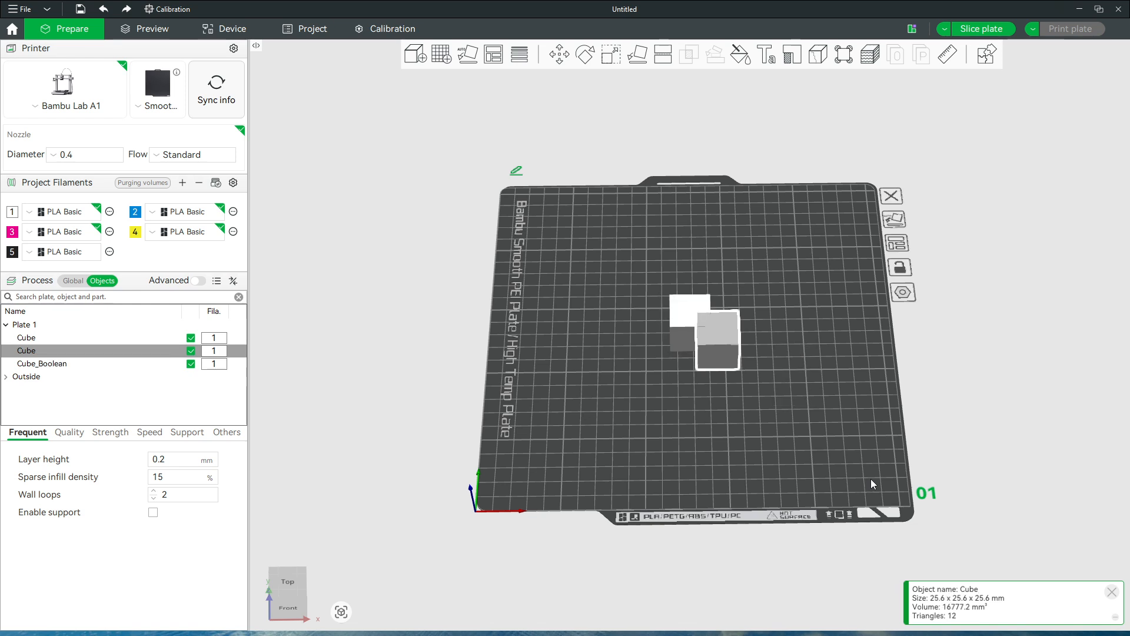
key("ctrl+z")
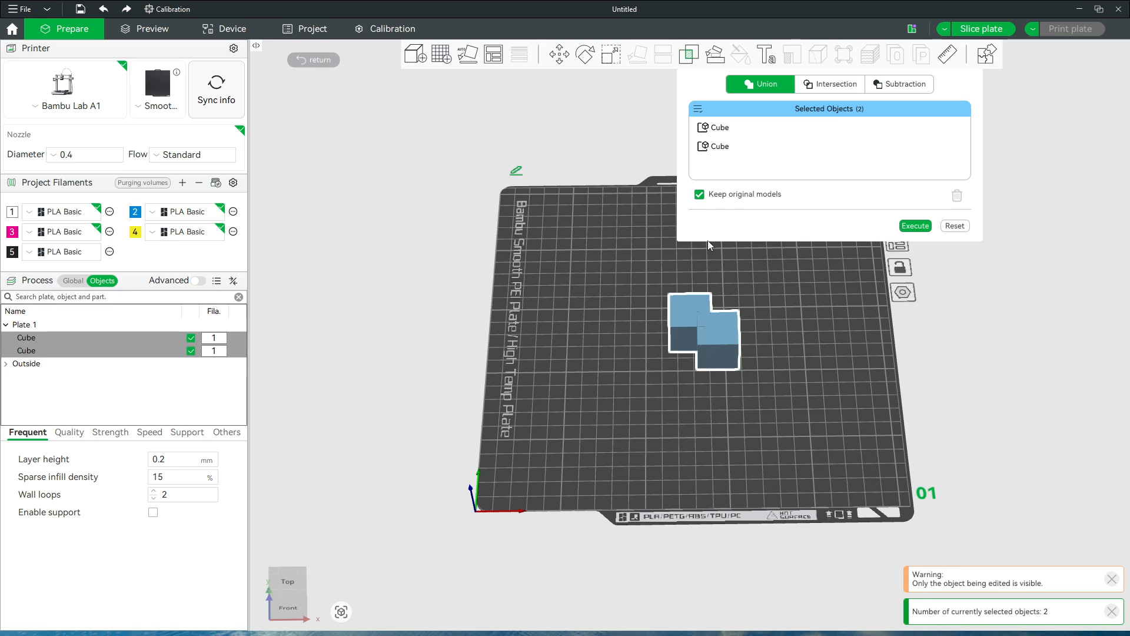
- Unite the two cubes without keeping the original models and try moving the merged body on the plate
left_click(699, 195)
left_click(914, 225)
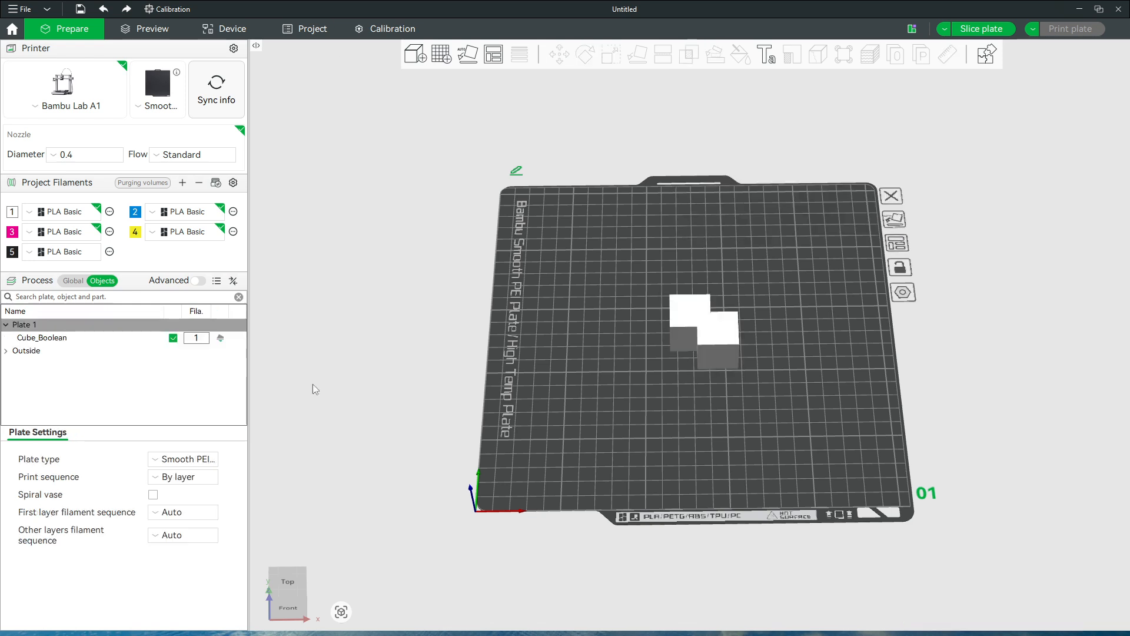
left_click(34, 337)
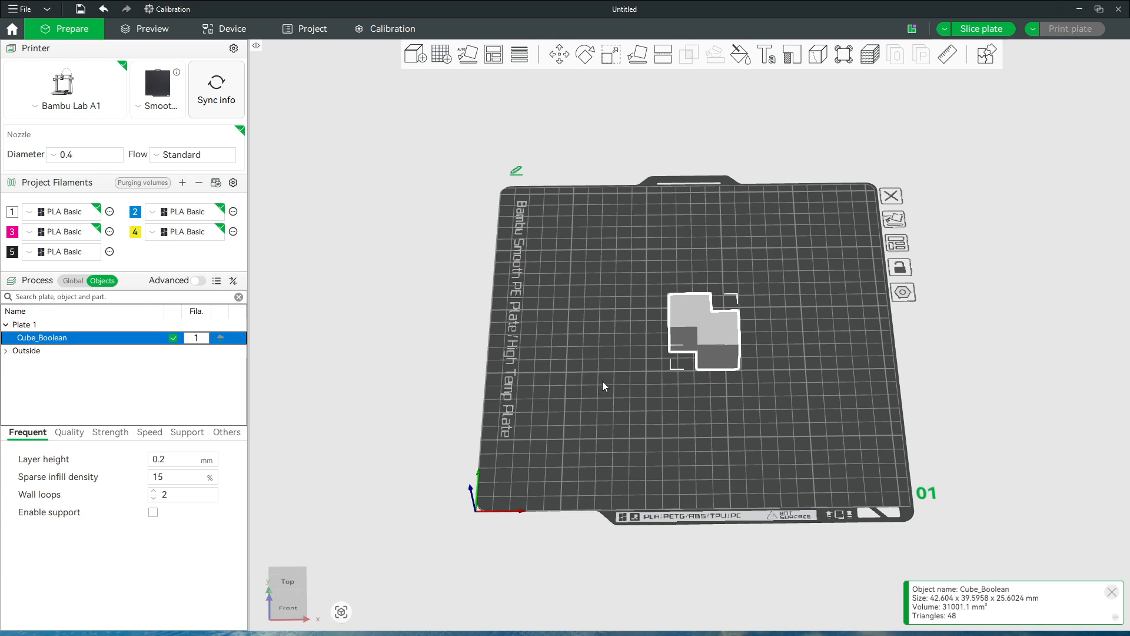
left_click(733, 412)
mouse_move(731, 350)
left_mouse_down()
mouse_move(706, 330)
mouse_move(746, 335)
left_mouse_up()
- Undo the merged body's move and the union to get the two separate cubes back
key("ctrl+z")
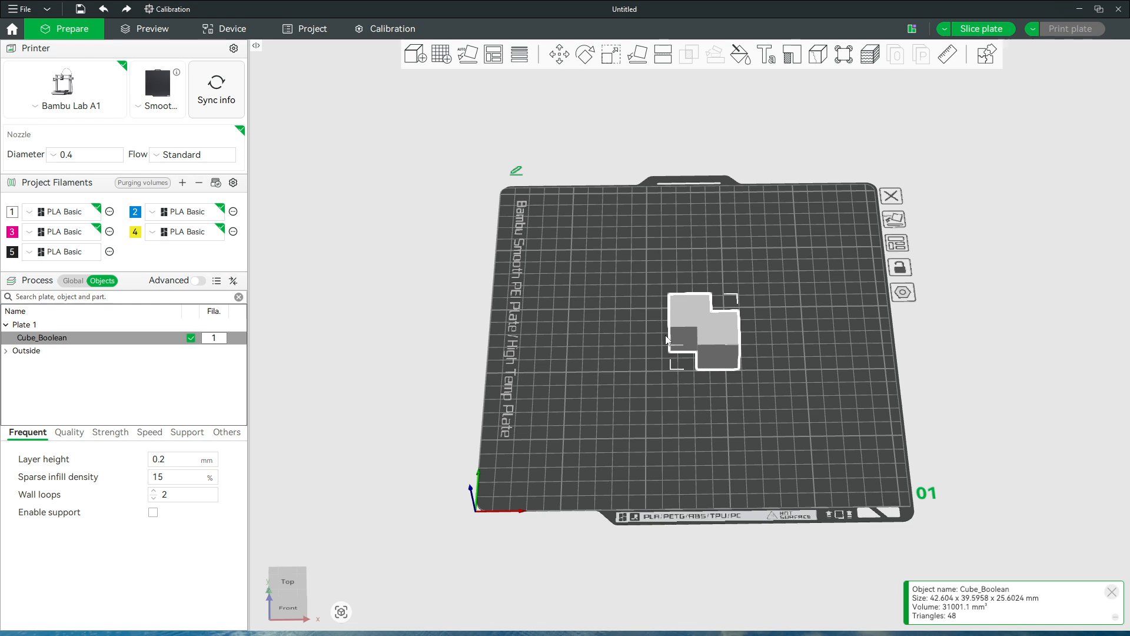
key("b")
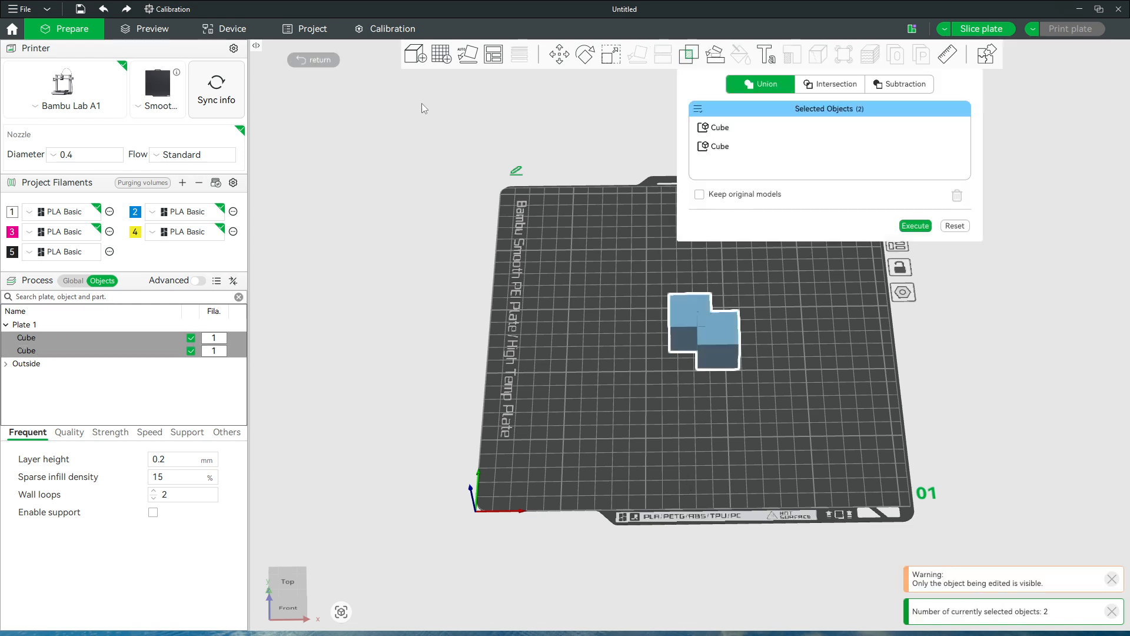
left_click(301, 60)
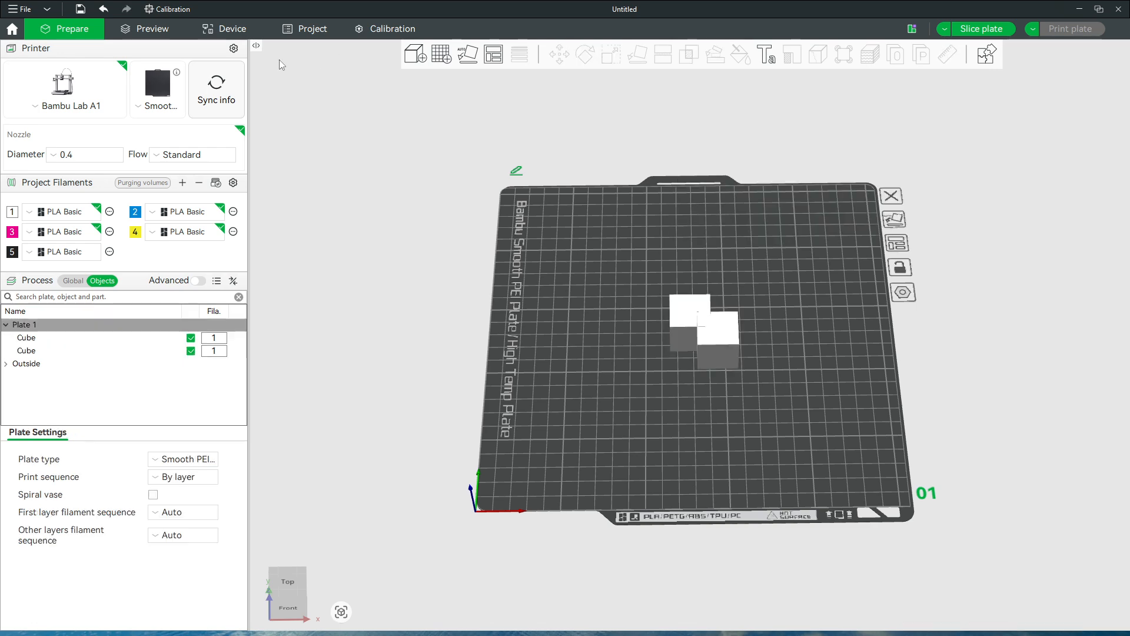
left_click(103, 10)
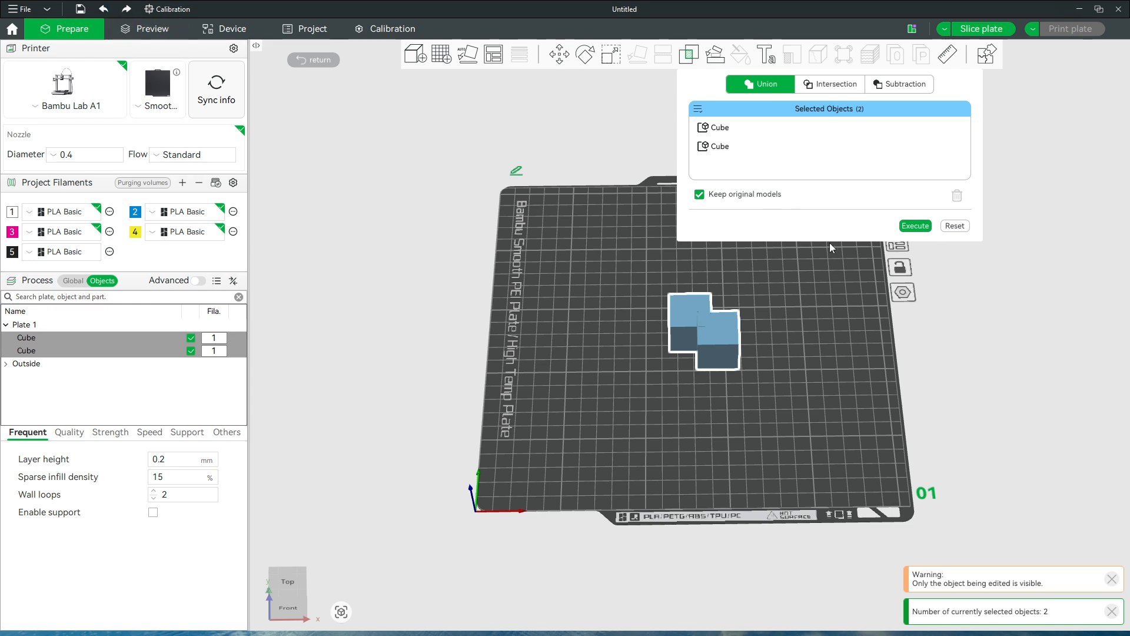
- Run a Boolean intersection on the two cubes without keeping the original models
left_click(741, 197)
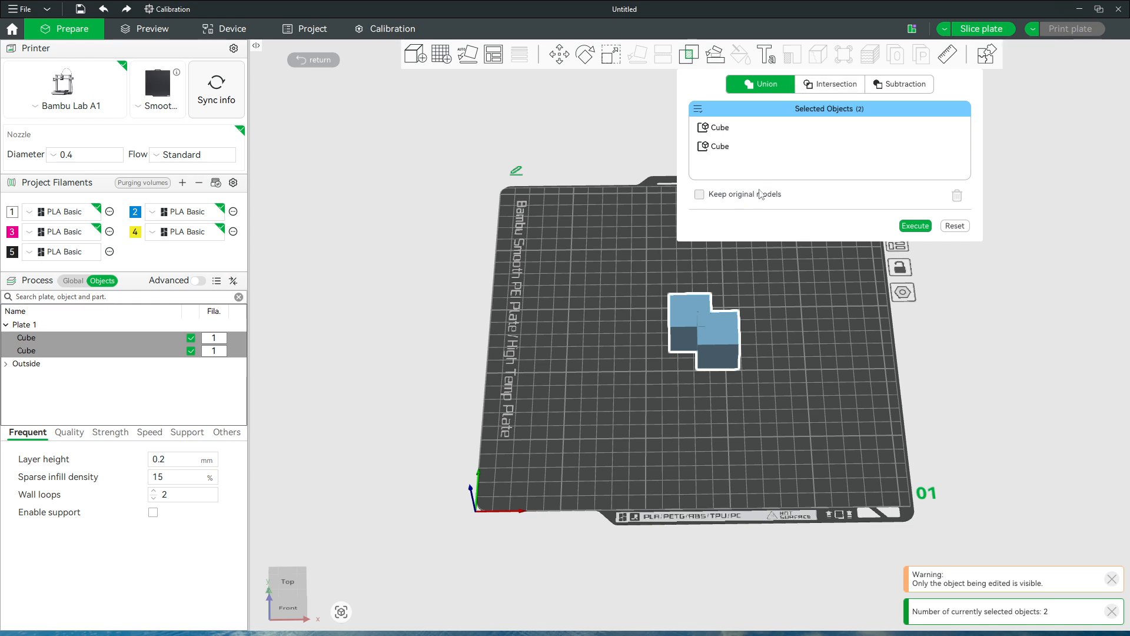
left_click(828, 90)
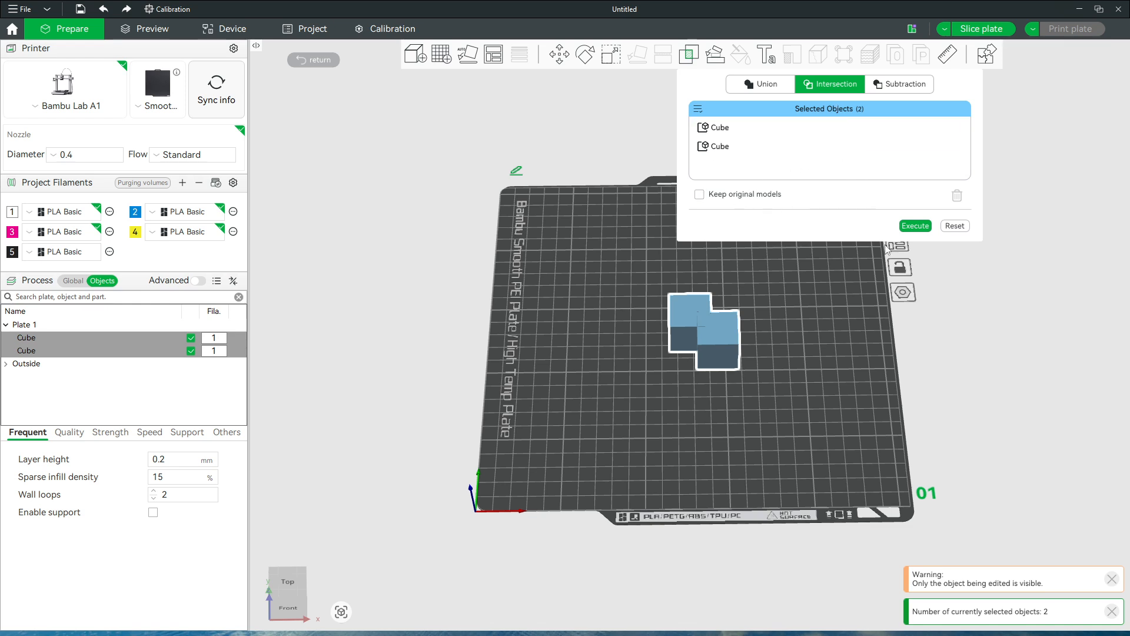
left_click(915, 226)
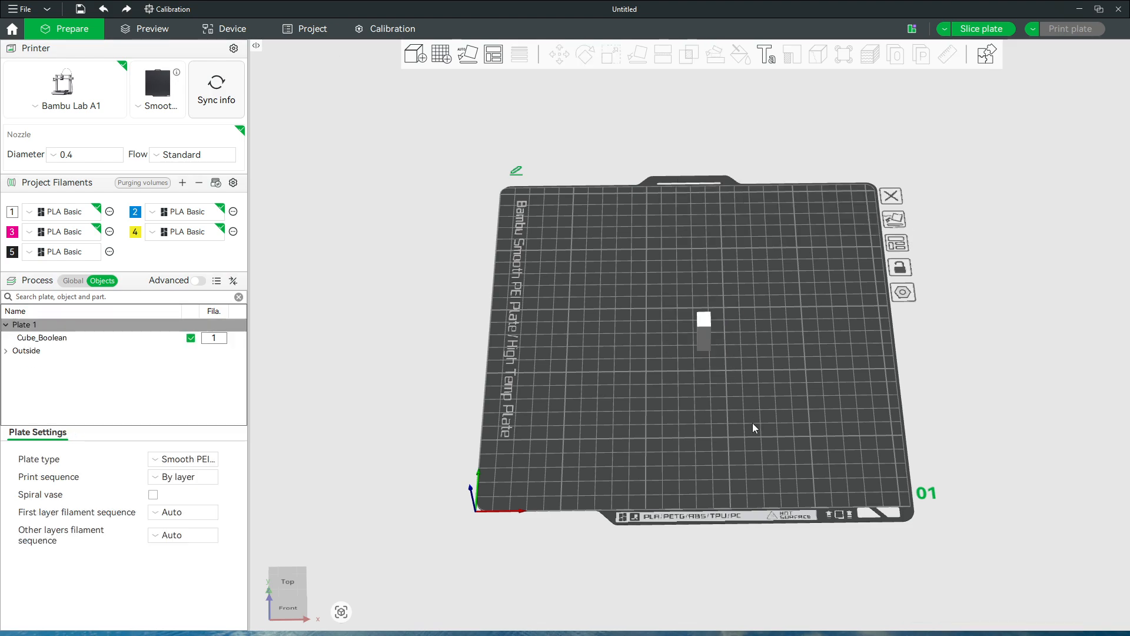
- Select the intersection body to examine its shape and size, and undo the intersection
mouse_move(753, 423)
left_mouse_down()
mouse_move(754, 408)
mouse_move(787, 398)
mouse_move(751, 416)
left_mouse_up()
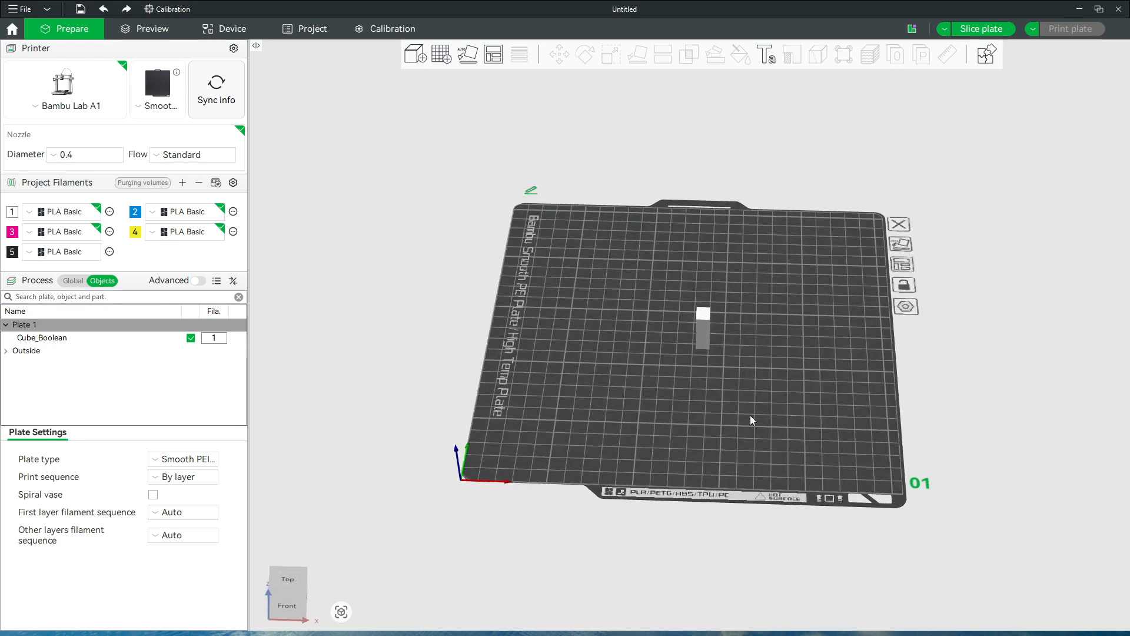
left_click(704, 327)
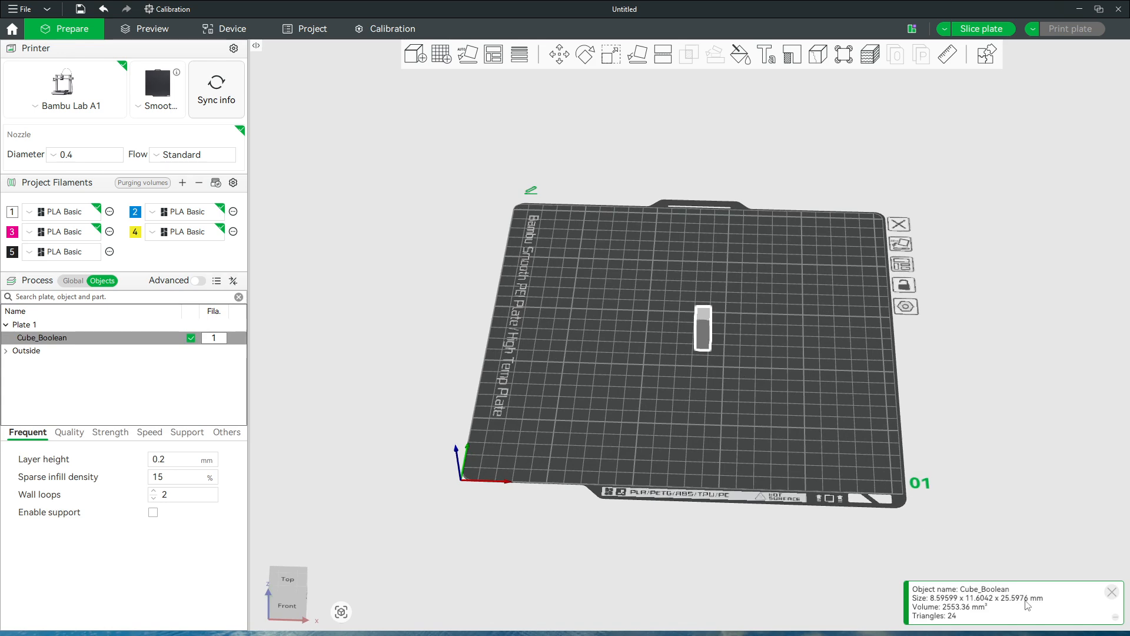
left_click(792, 450)
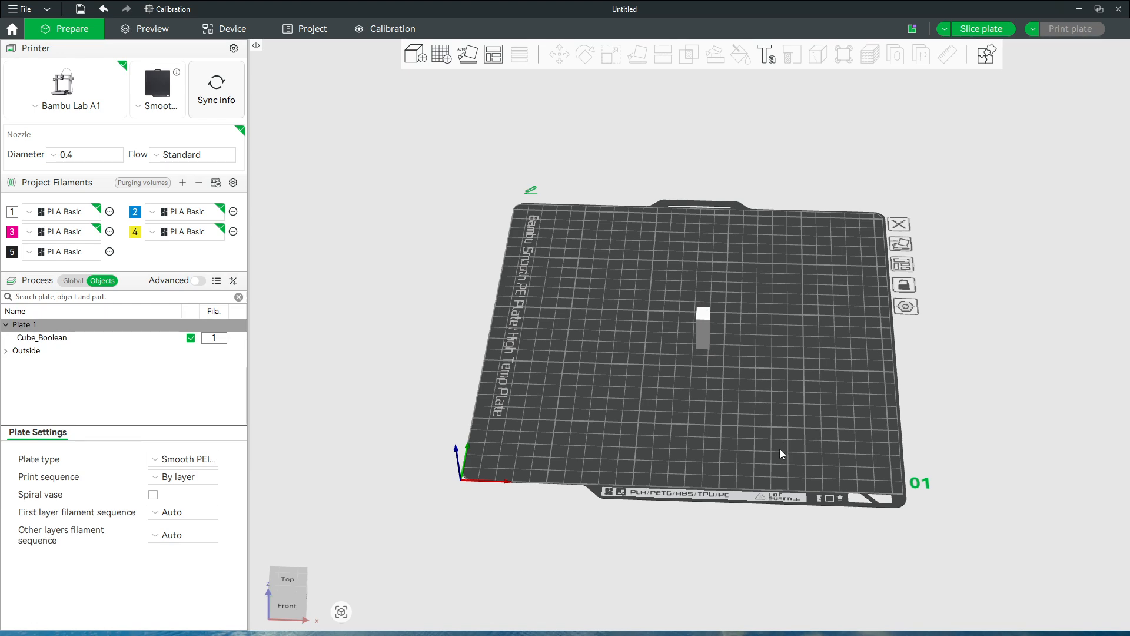
key("ctrl+z")
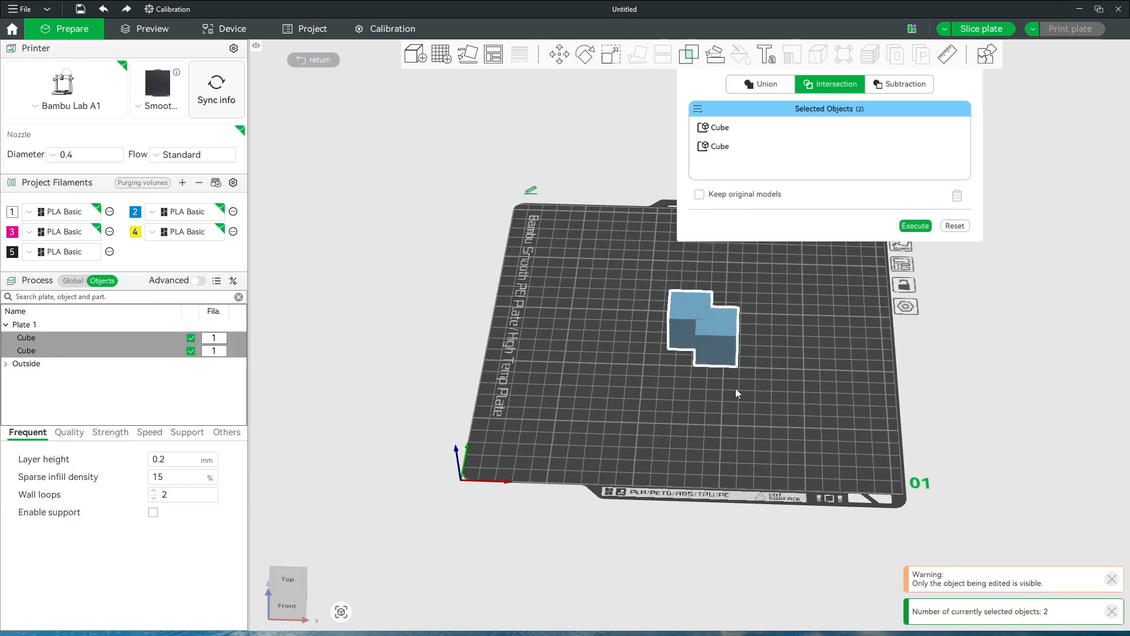
- Subtract the front cube from the rear cube with Mesh Boolean without keeping the original models
left_click(318, 59)
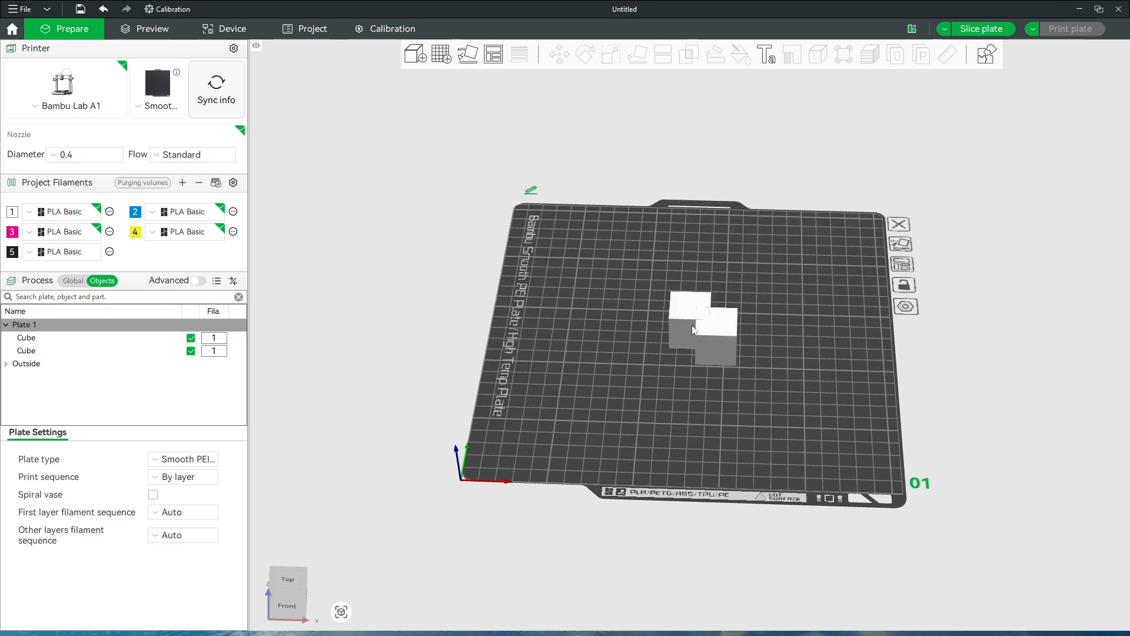
left_click(728, 346)
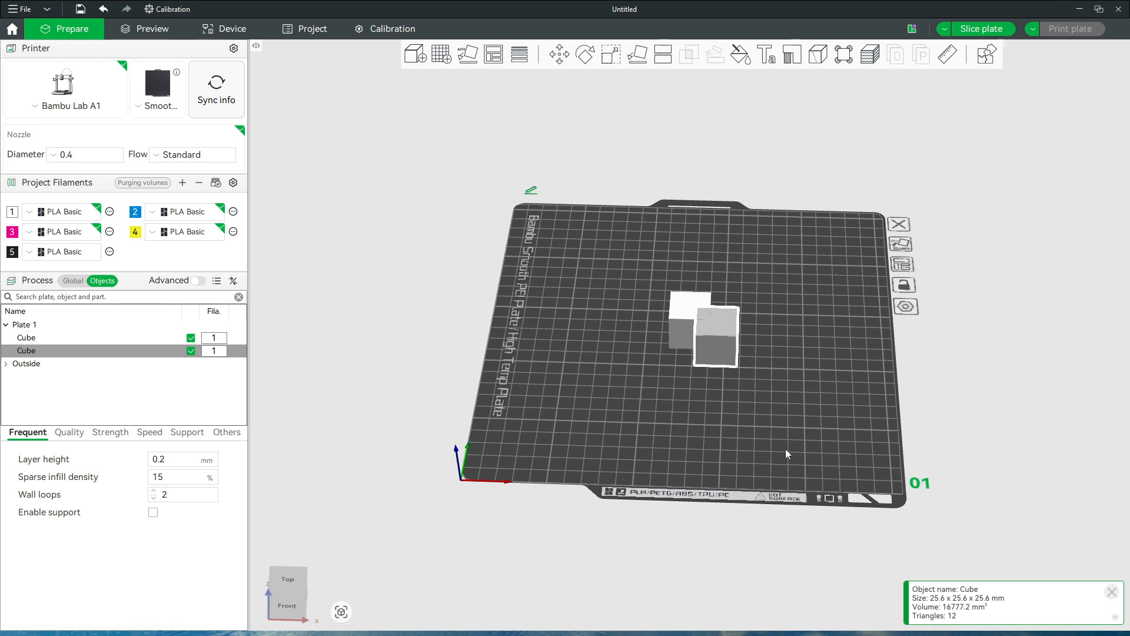
left_click(681, 305, "ctrl")
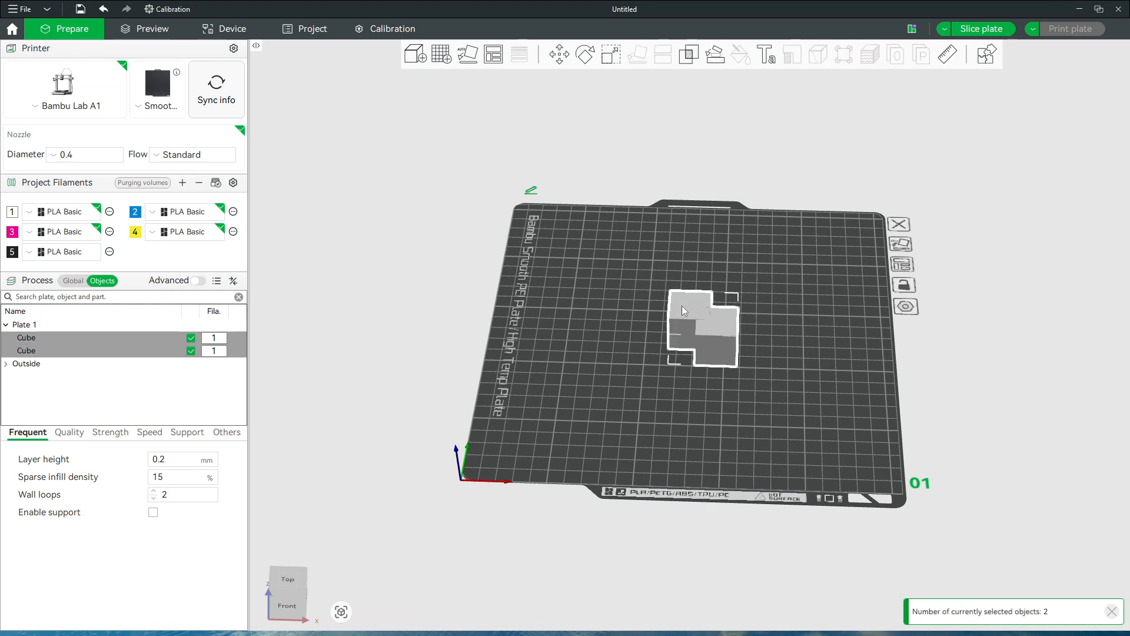
left_click(691, 54)
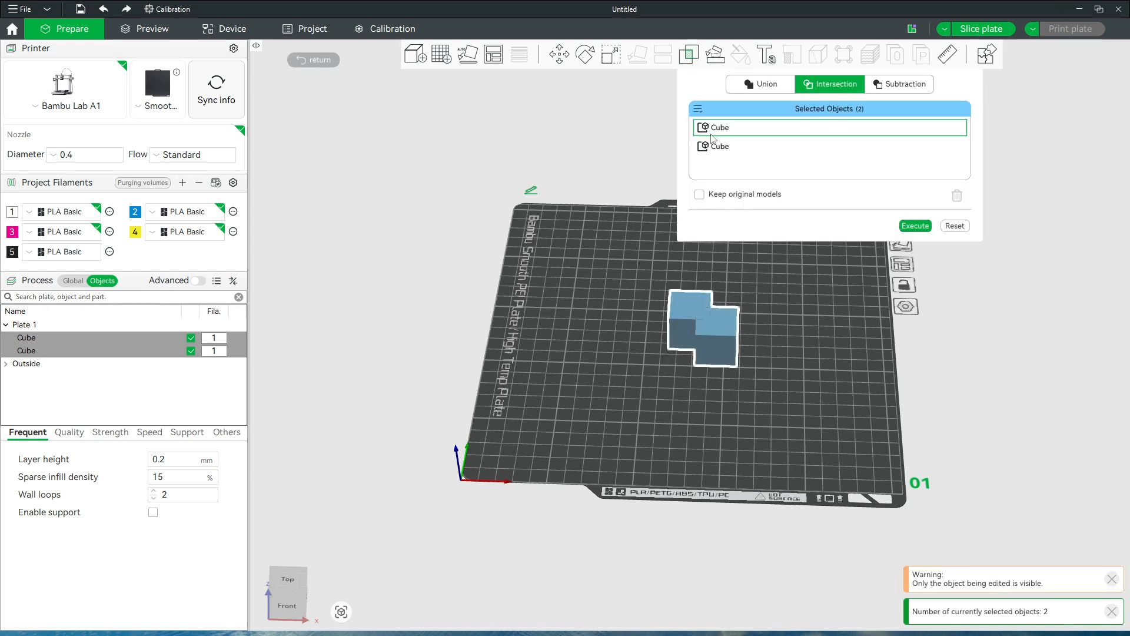
left_click(904, 85)
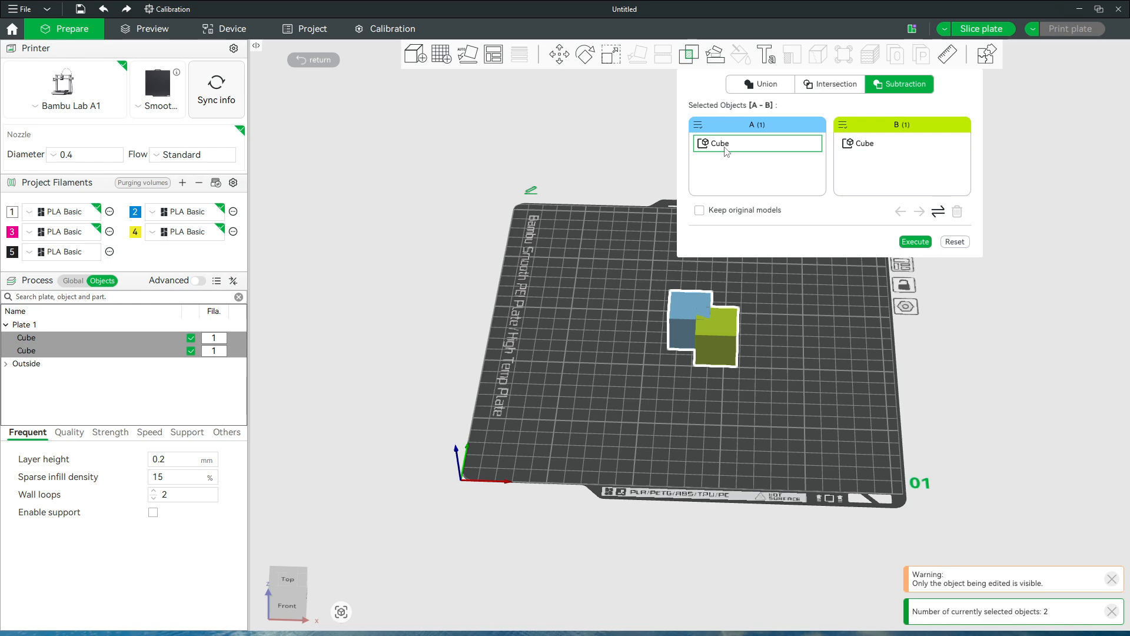
left_click(918, 243)
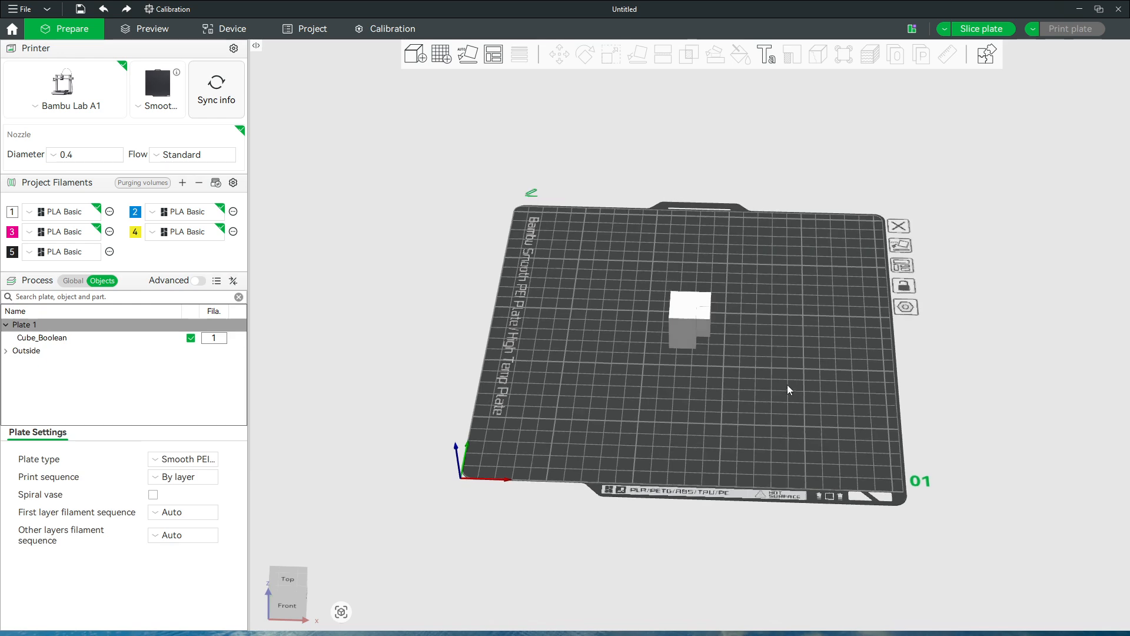
- Examine the subtracted body from different angles, and undo the subtraction to restore the two separate cubes
key("3")
left_click_drag(783, 353, 793, 390)
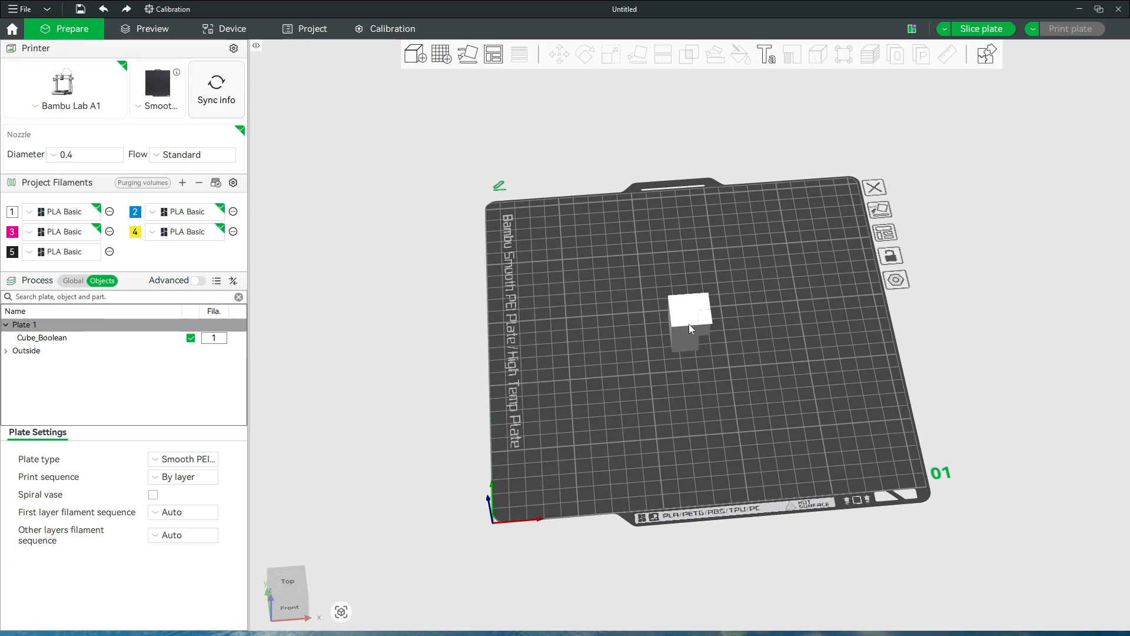
left_click_drag(790, 395, 799, 365)
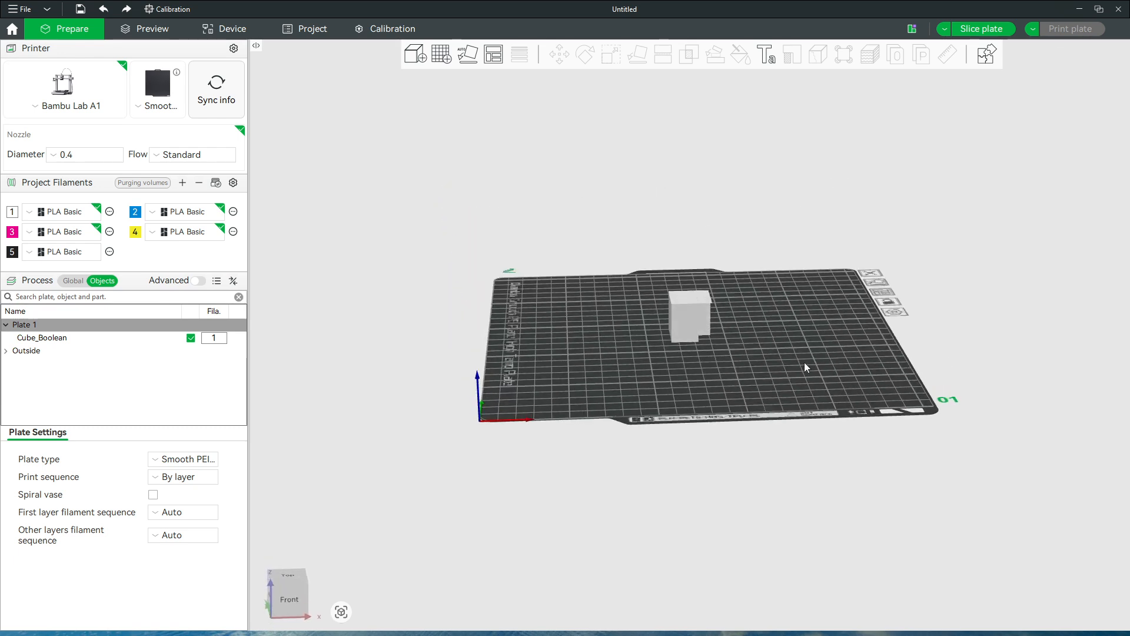
key("ctrl+z")
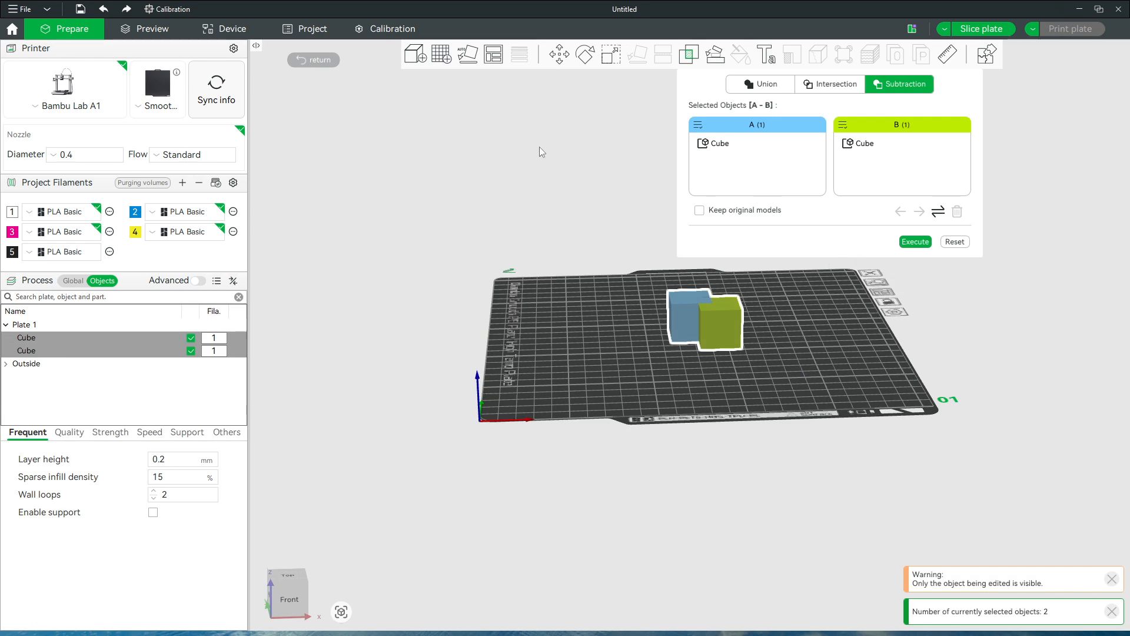
left_click(312, 59)
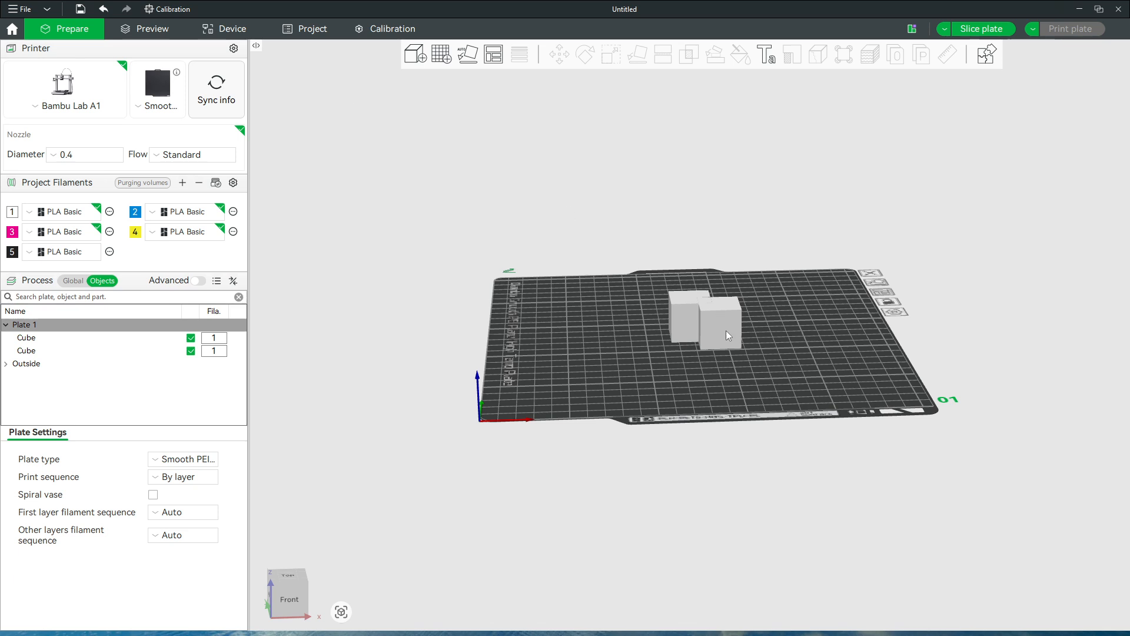
- Scale the front cube uniformly to a size of 26 mm
left_click(725, 334)
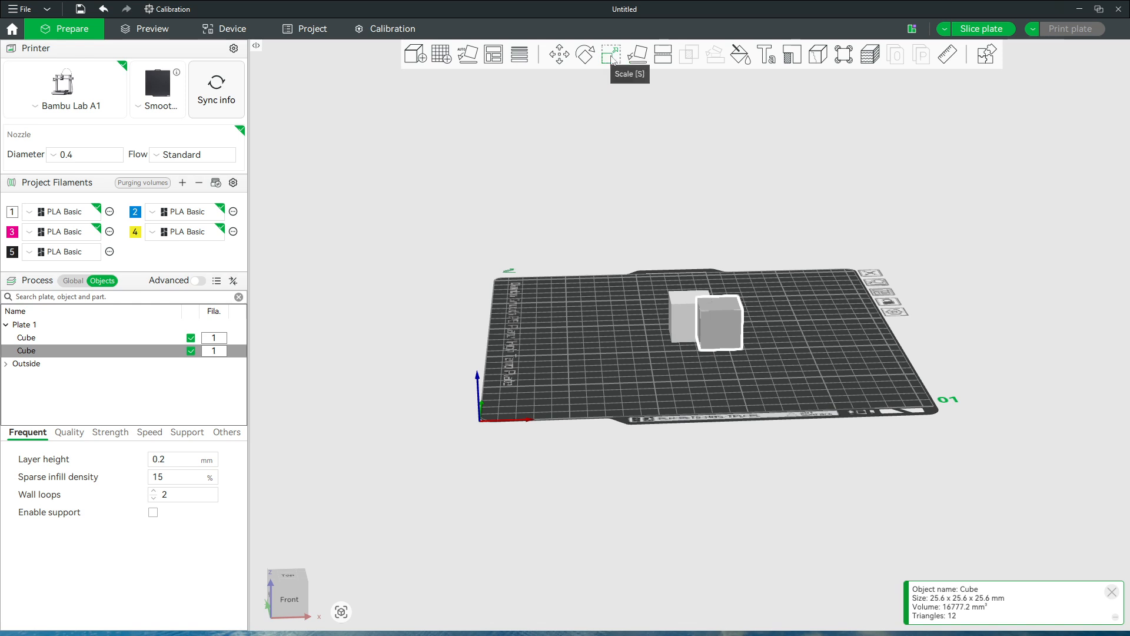
left_click(612, 59)
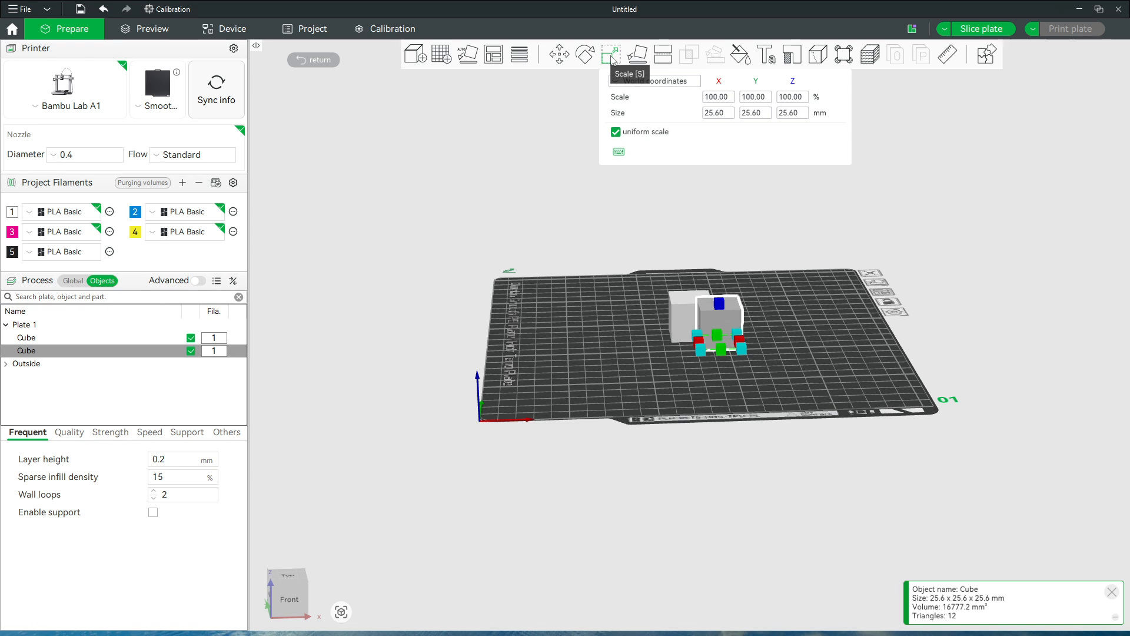
left_click(798, 117)
type("26")
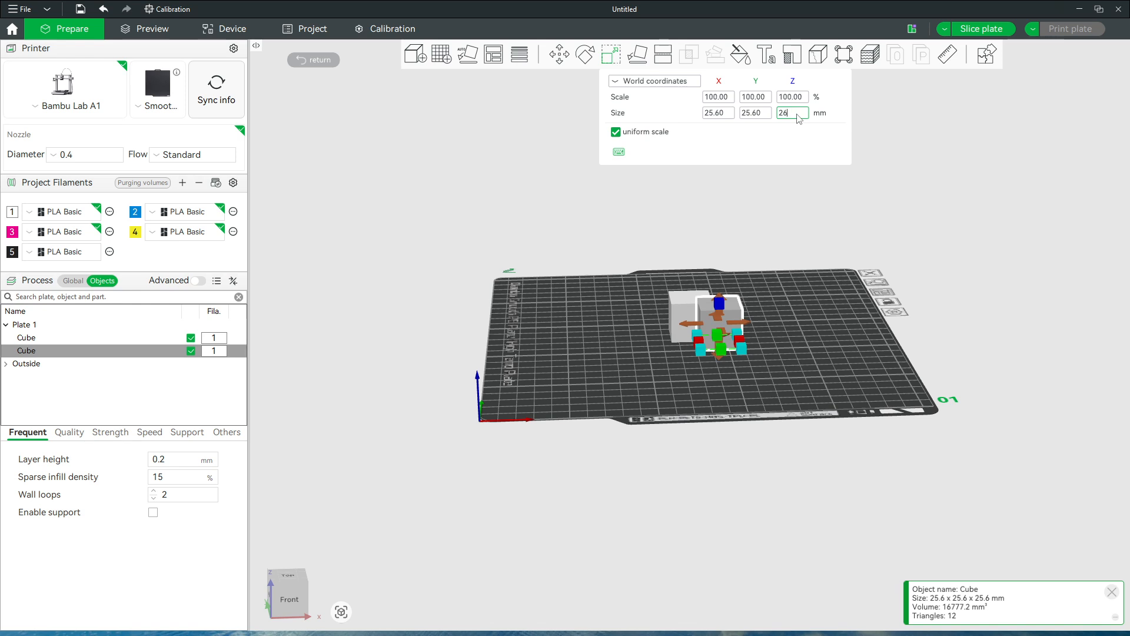
key("Return")
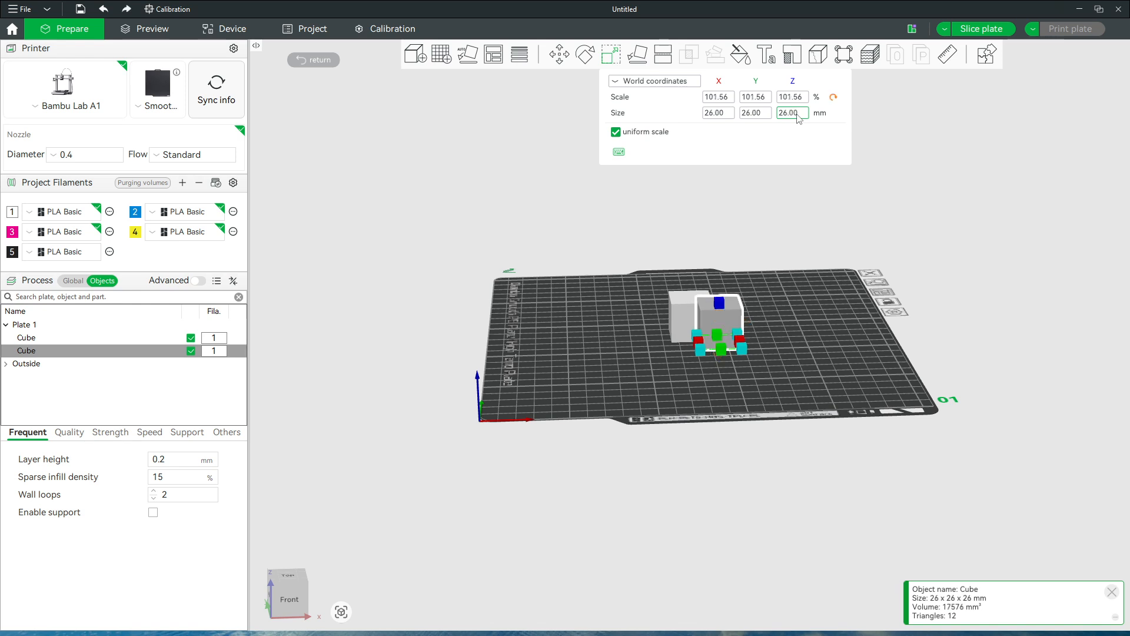
left_click(336, 56)
mouse_move(579, 369)
left_mouse_down()
mouse_move(632, 372)
mouse_move(619, 365)
mouse_move(619, 384)
mouse_move(579, 374)
left_mouse_up()
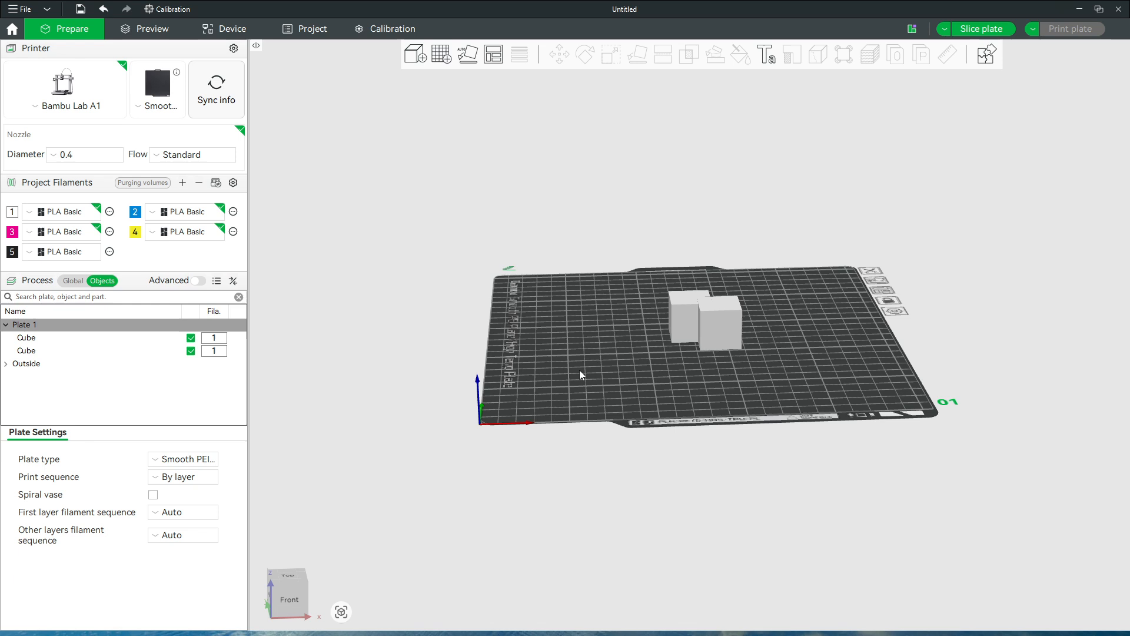
- Run a Boolean intersection on the resized front cube and the rear cube without keeping the originals, and undo it after inspecting the result
left_click(725, 332)
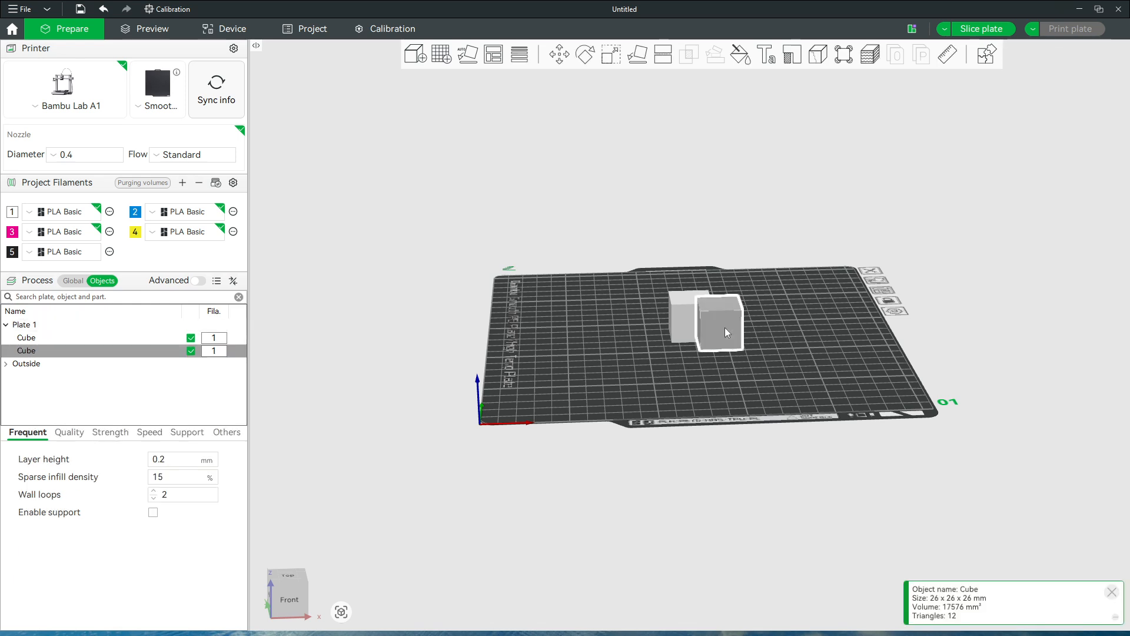
left_click(678, 309, "shift")
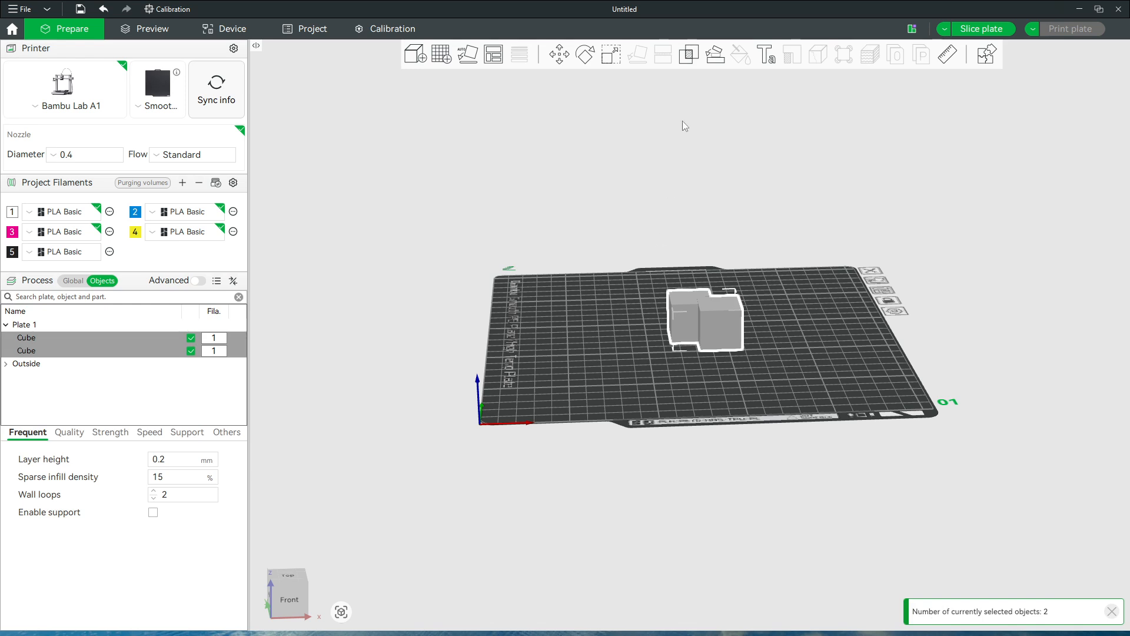
left_click(689, 56)
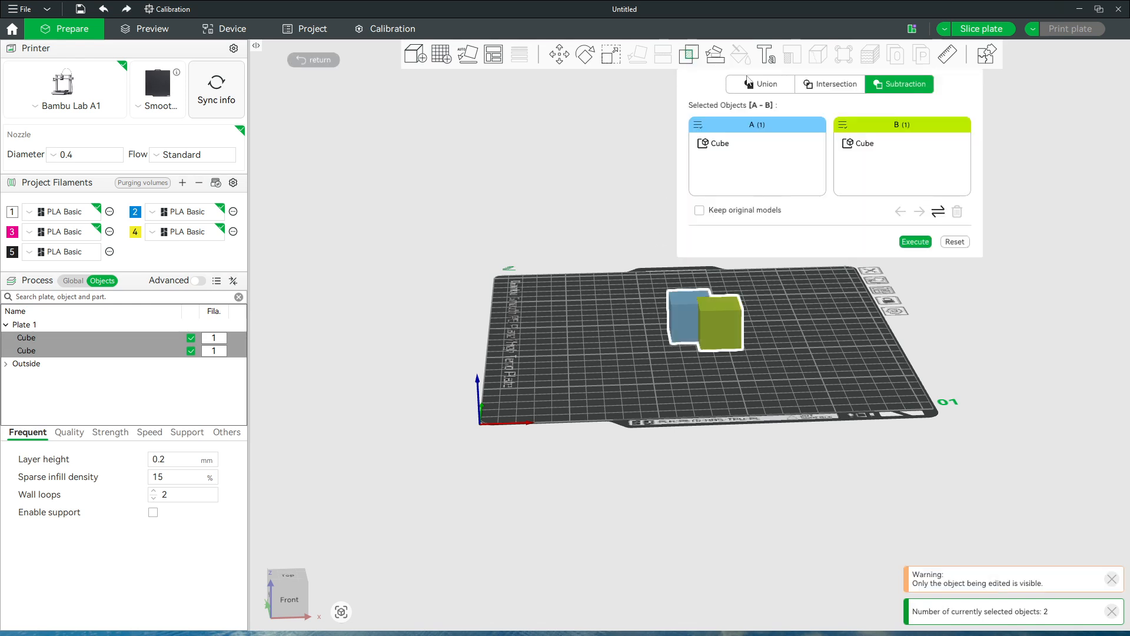
left_click(837, 85)
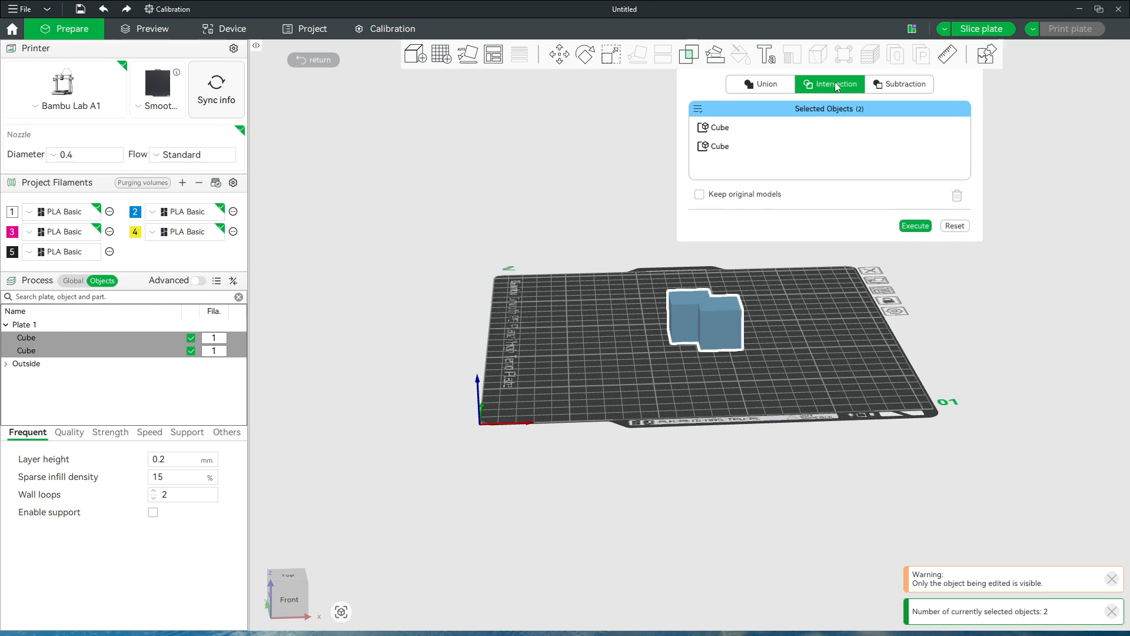
left_click(914, 226)
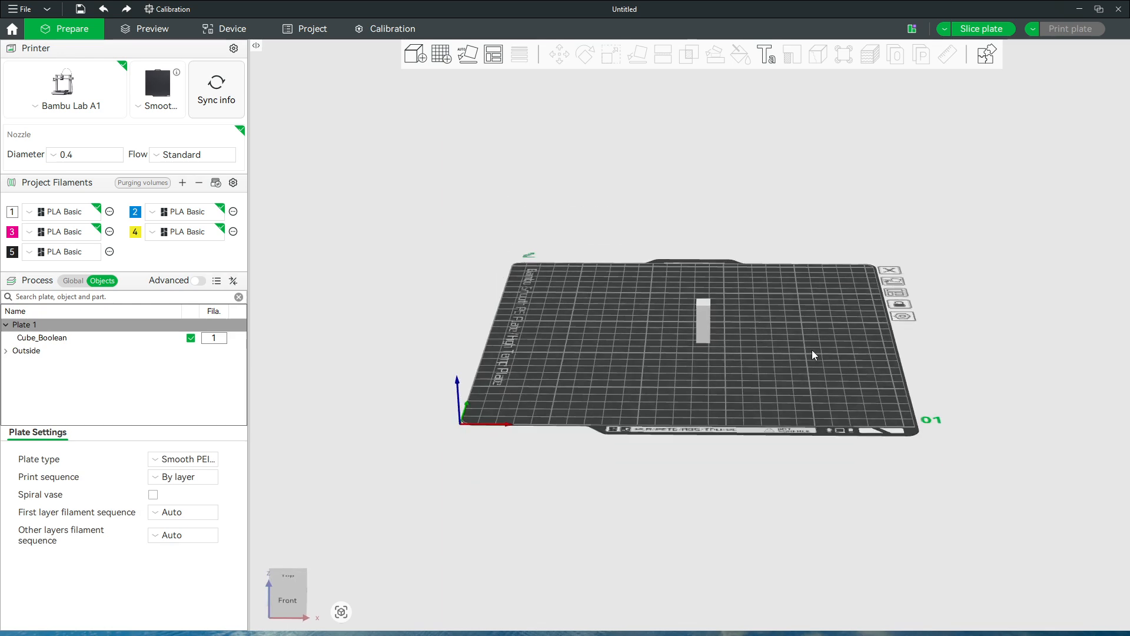
left_click(699, 318)
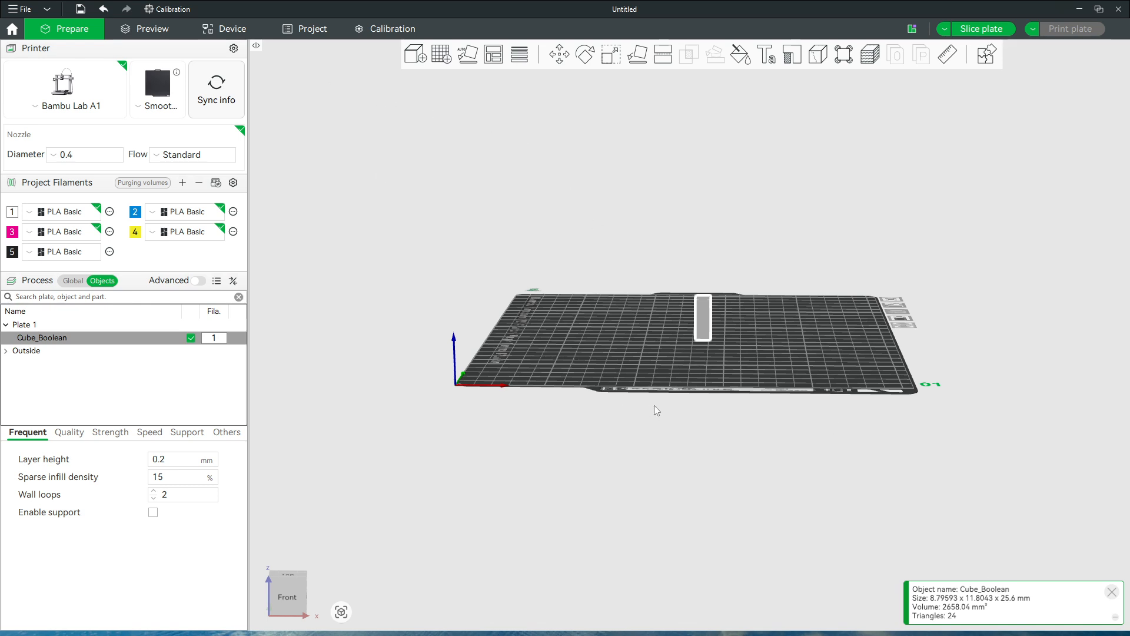
key("ctrl+z")
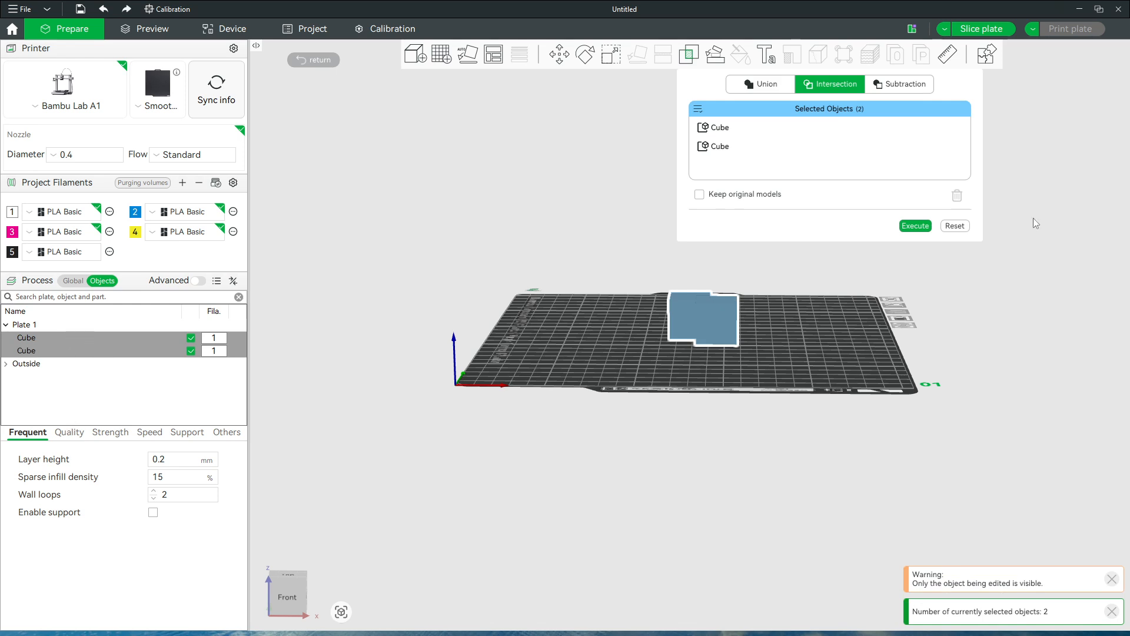
- Subtract the 26 mm cube from the rear cube without keeping the originals, and undo it after examining the notched body
left_click(900, 84)
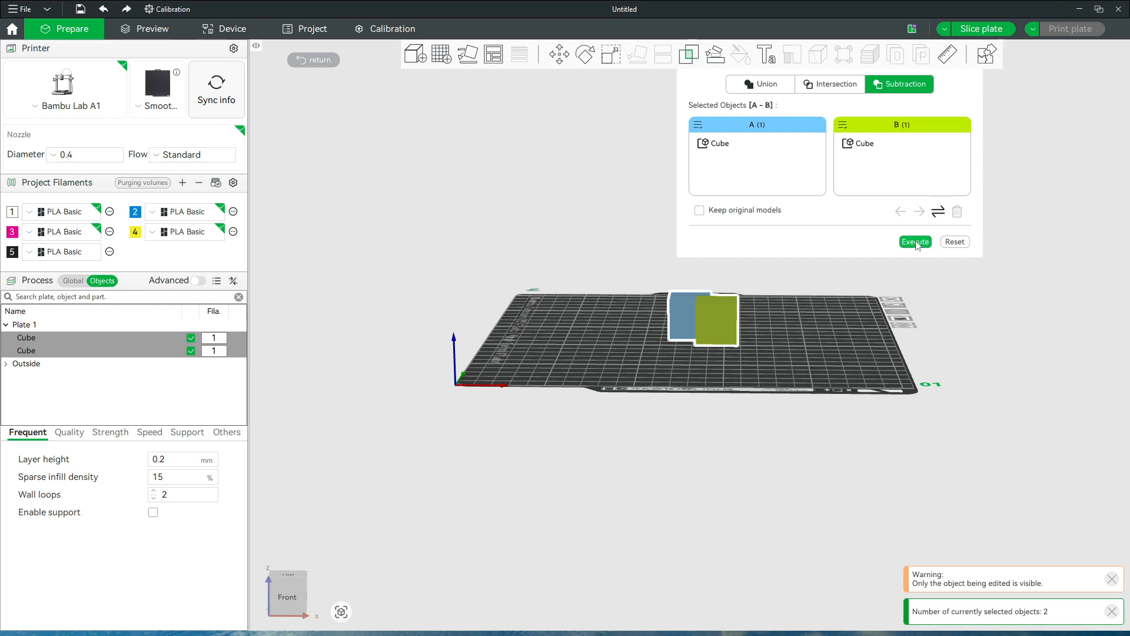
left_click(916, 242)
left_click_drag(744, 344, 695, 332)
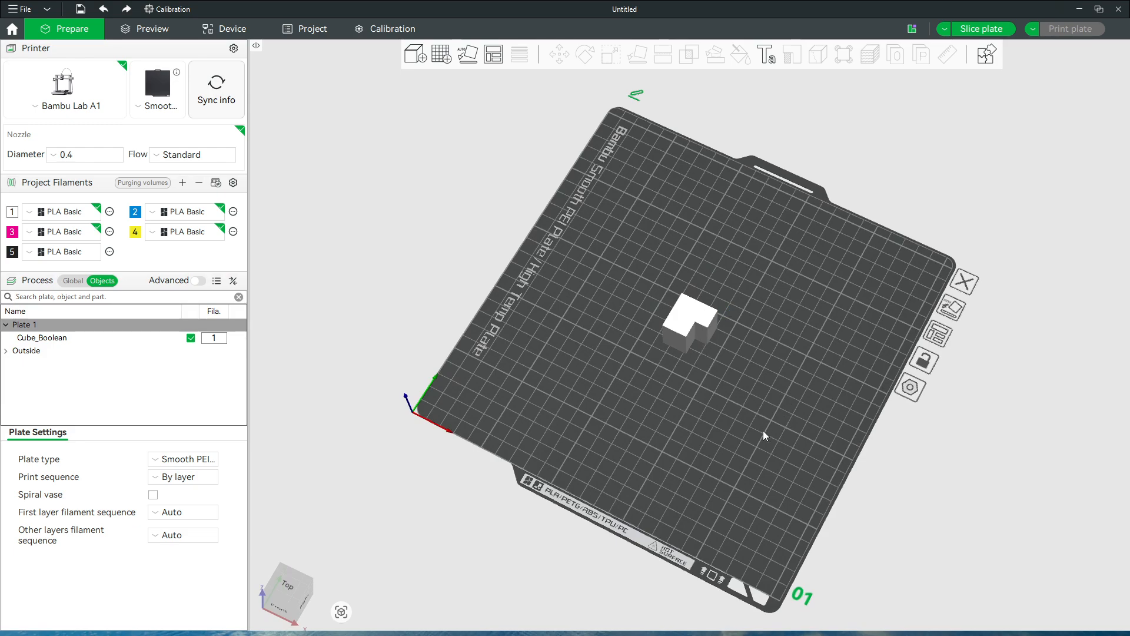
left_click_drag(763, 436, 732, 432)
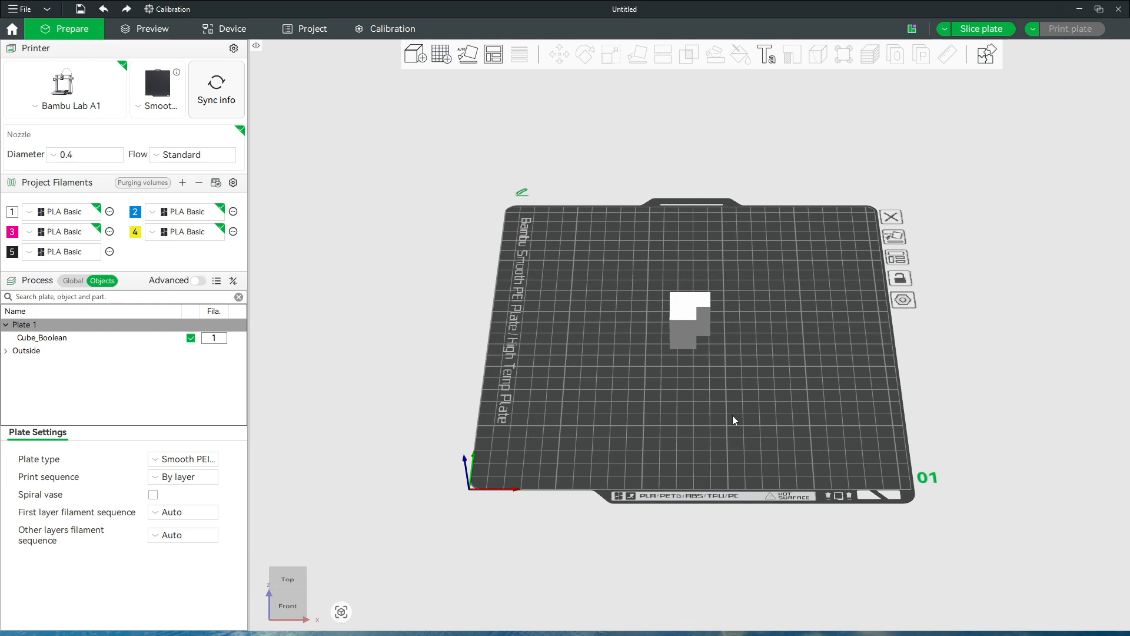
key("ctrl+z")
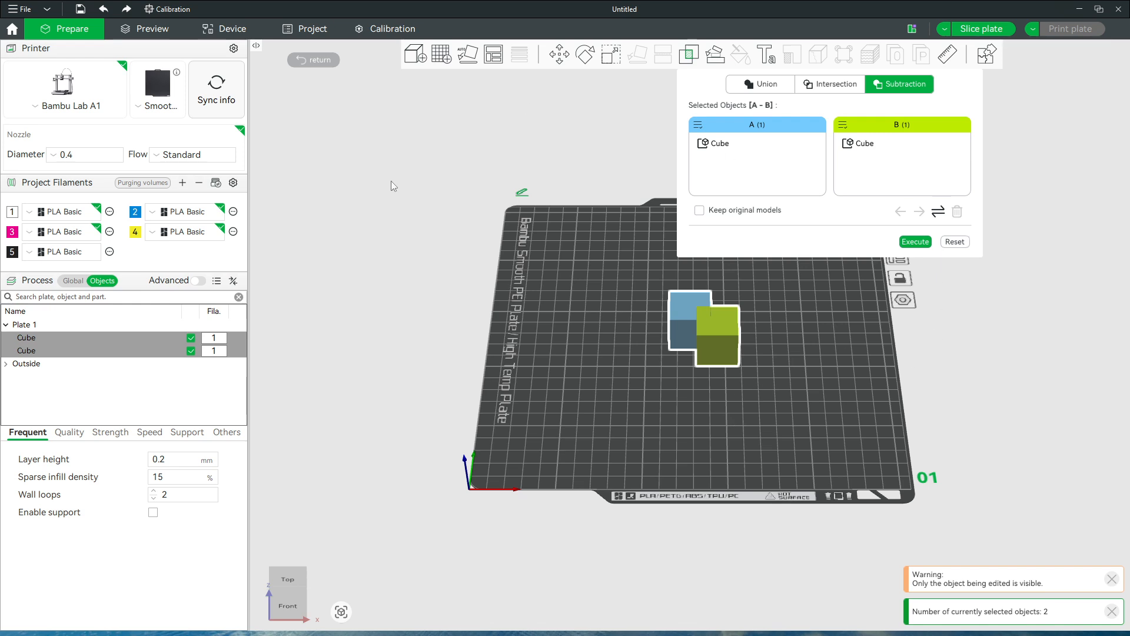
left_click(329, 61)
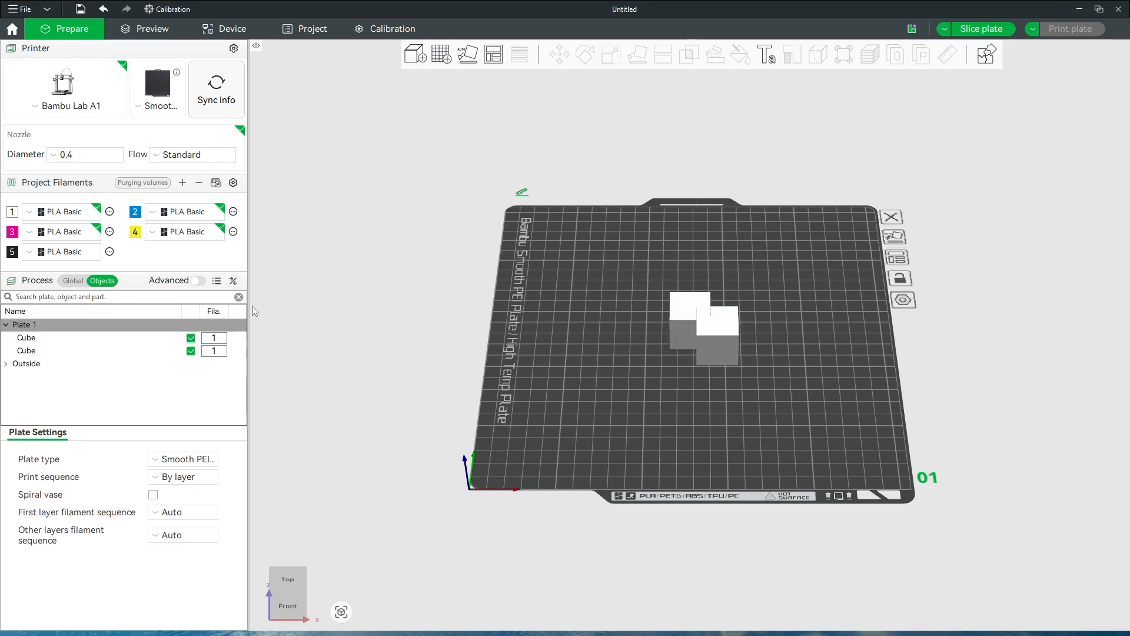
- Merge the two cubes into one assembly and check each of its cube parts in the object list
left_click(34, 338)
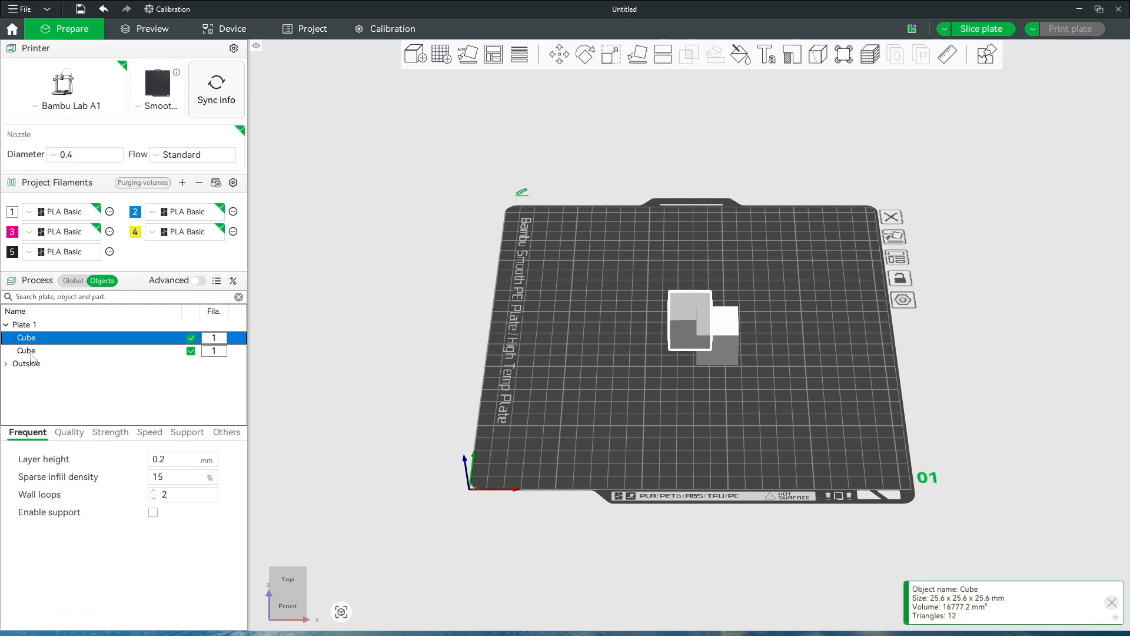
left_click(32, 351, "shift")
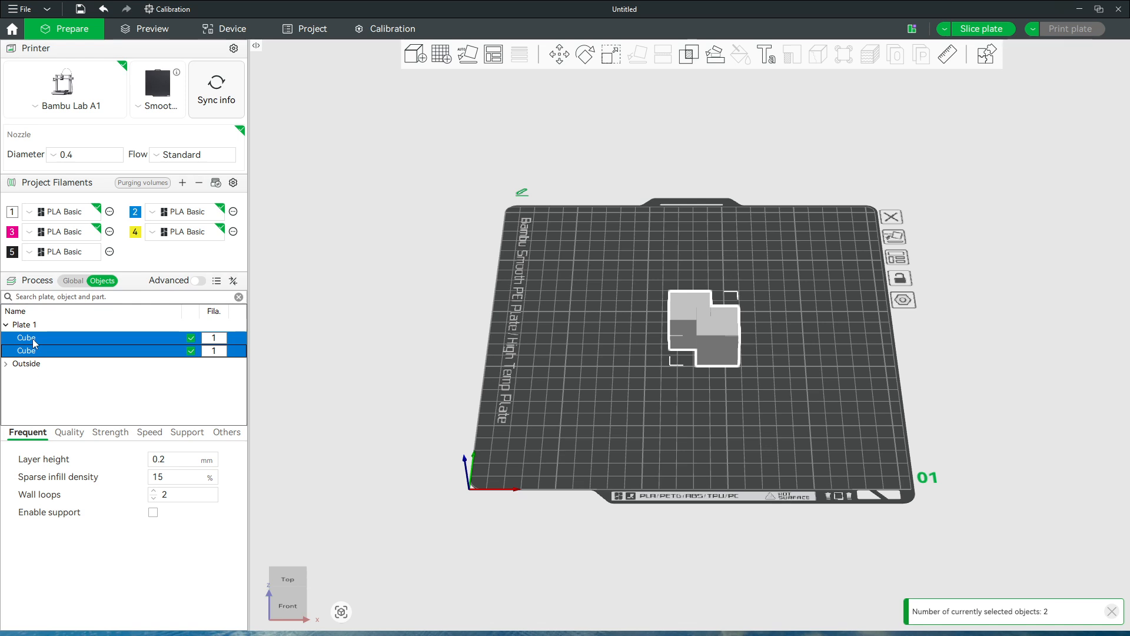
right_click(34, 343)
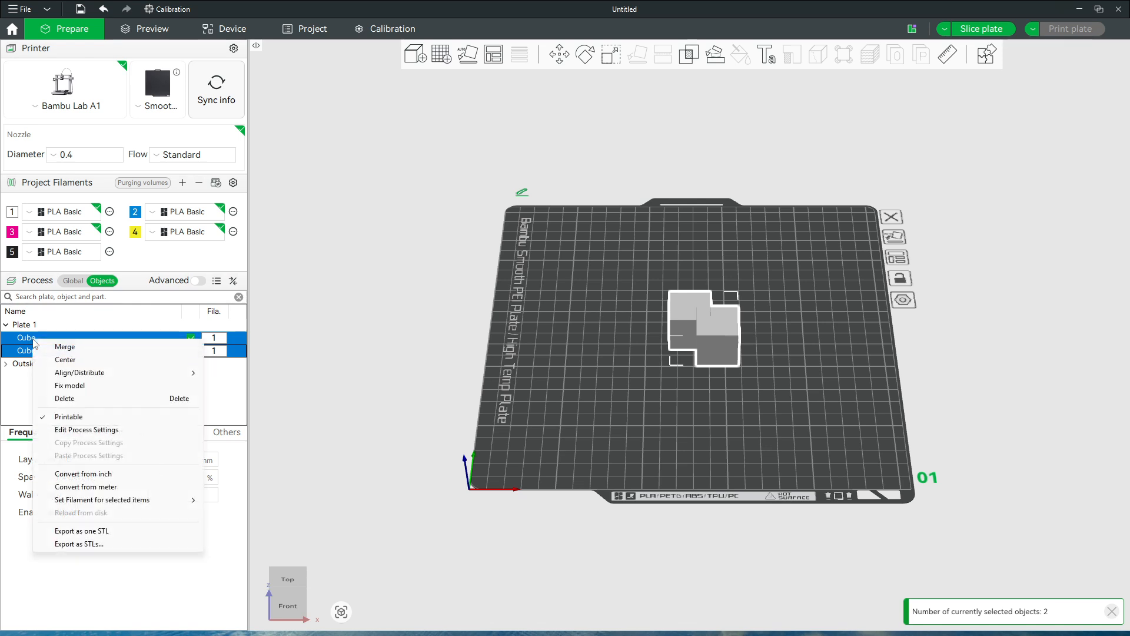
left_click(77, 352)
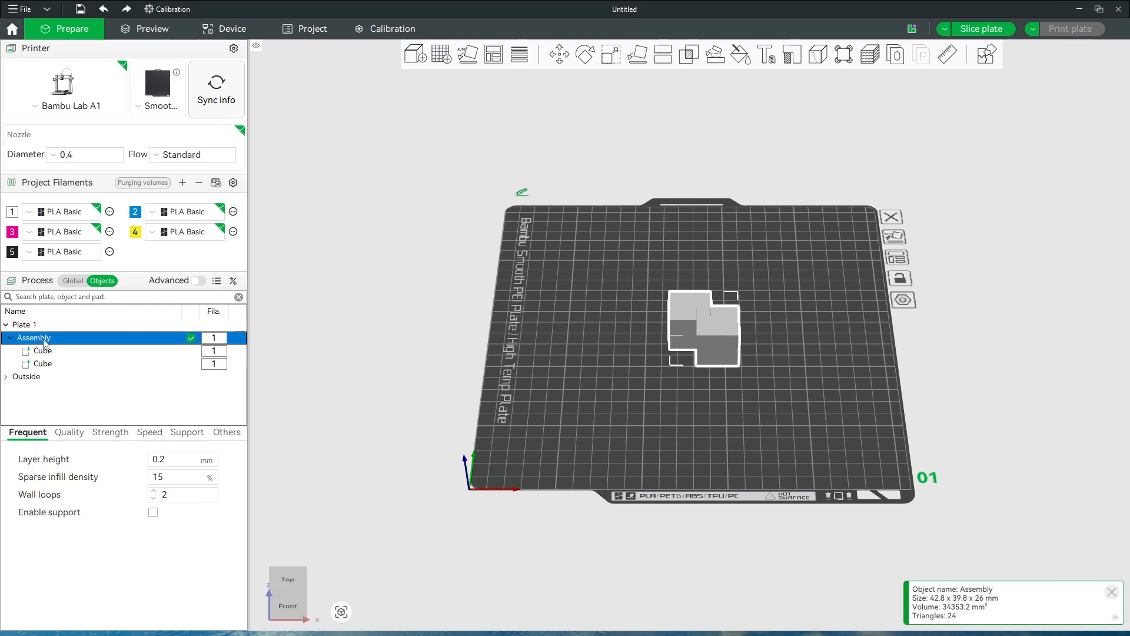
left_click(47, 352)
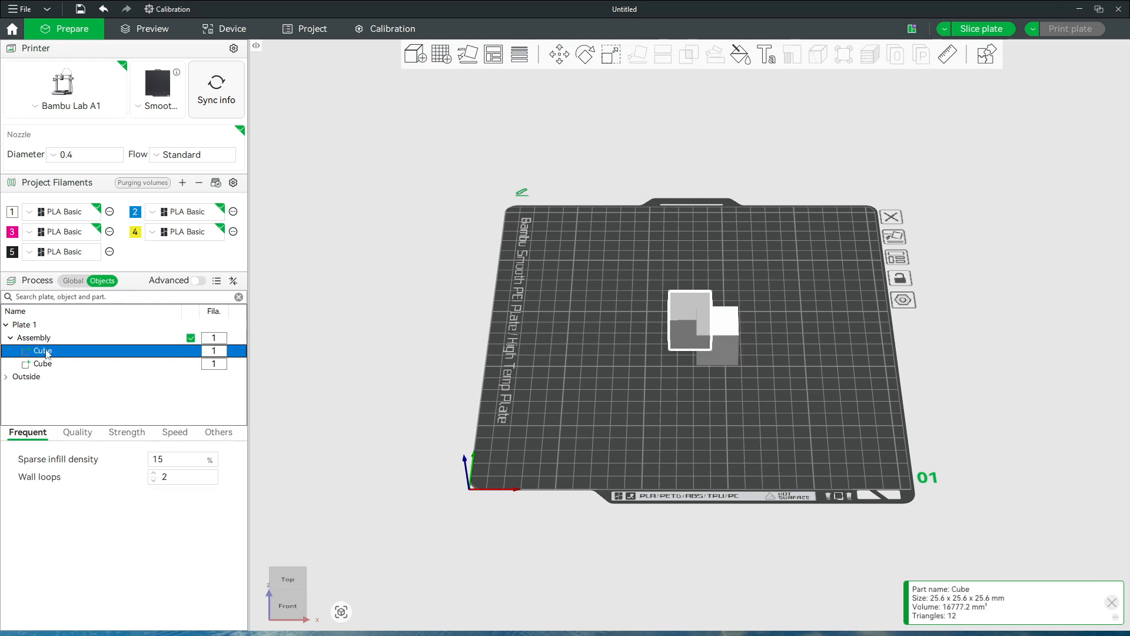
left_click(44, 365)
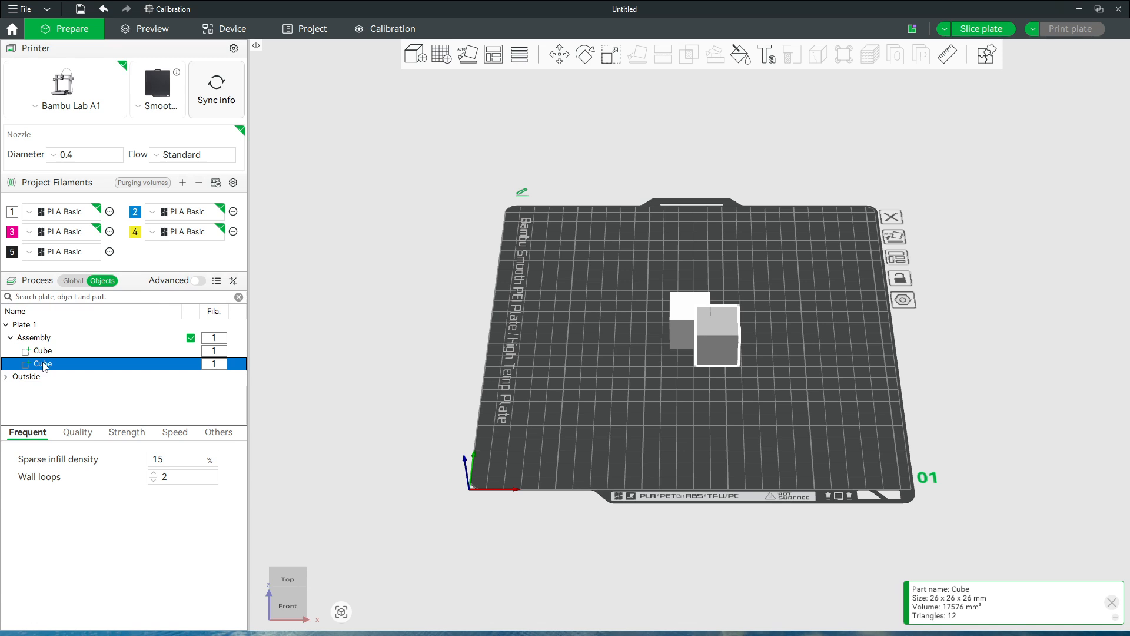
- Split the assembly into separate objects, and undo the split after checking the object list
left_click(42, 340)
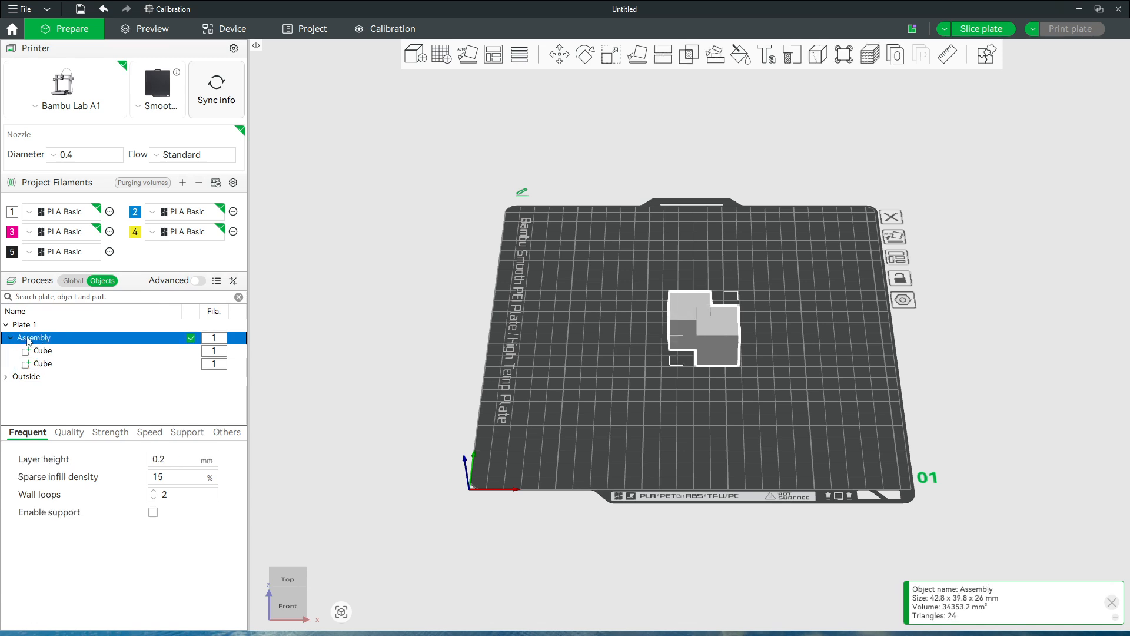
right_click(27, 340)
mouse_move(83, 370)
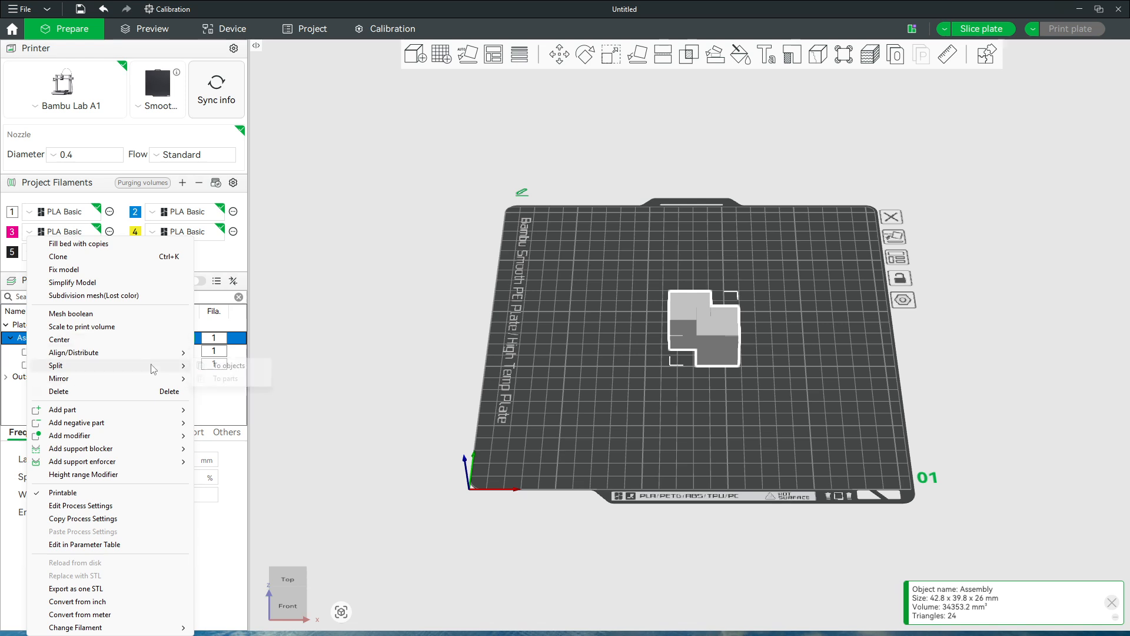
left_click(228, 366)
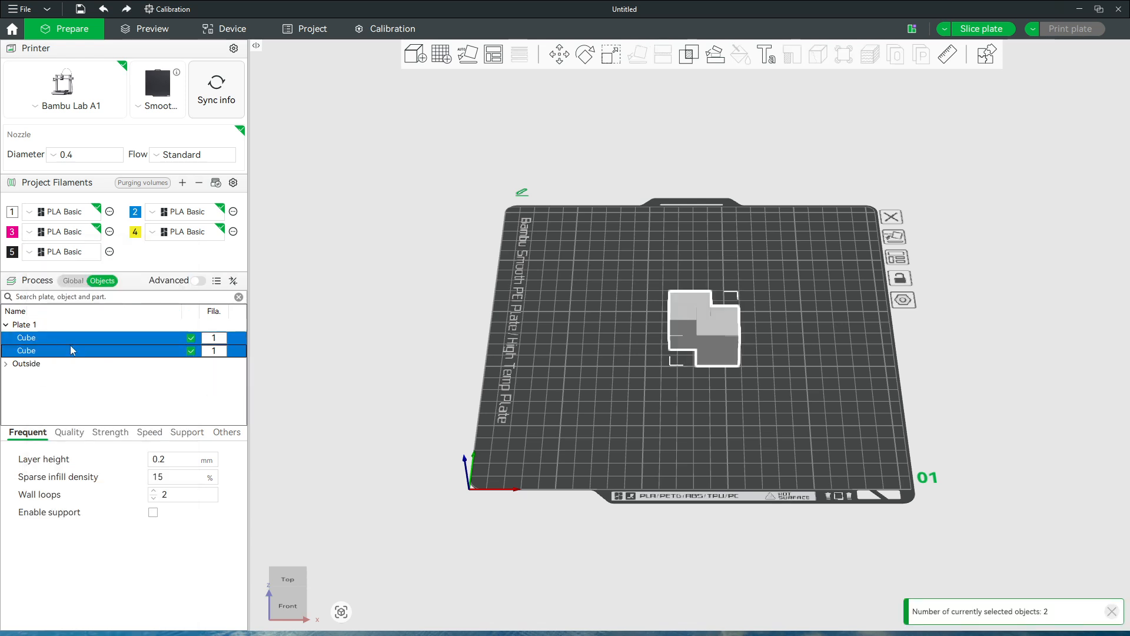
key("ctrl+z")
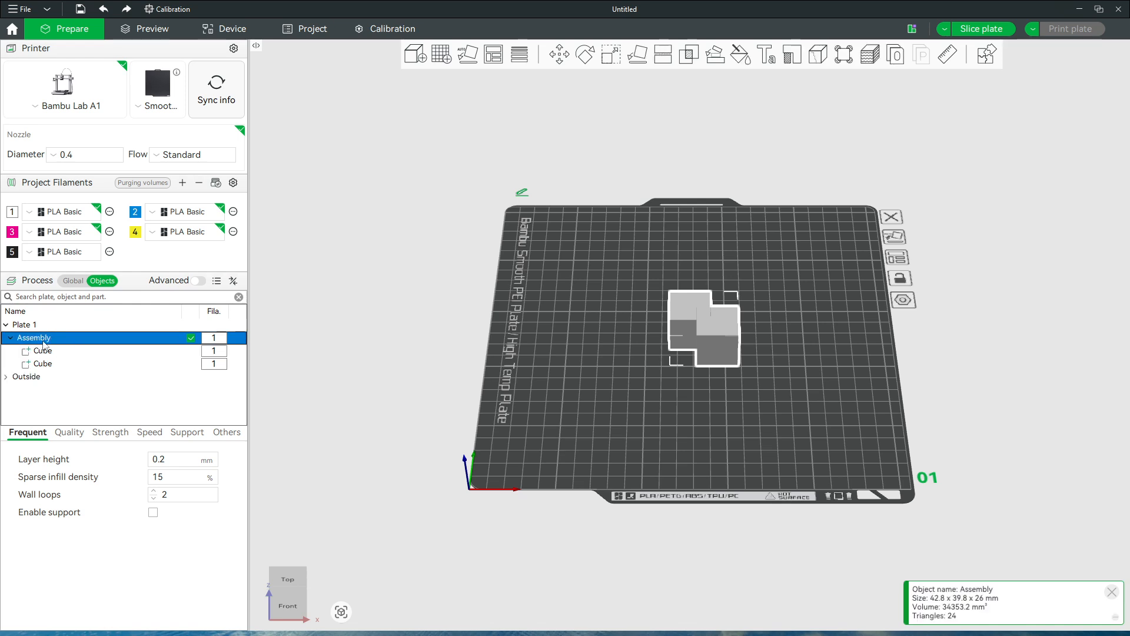
- Apply Mesh boolean to the whole assembly and select the resulting body on the plate
right_click(43, 341)
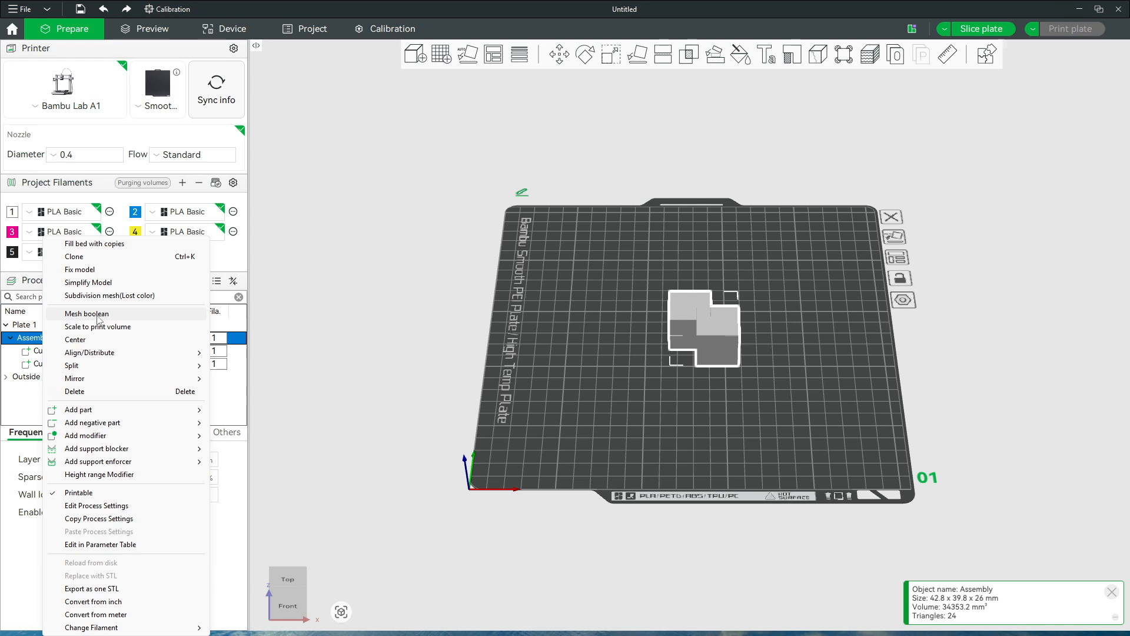
left_click(98, 316)
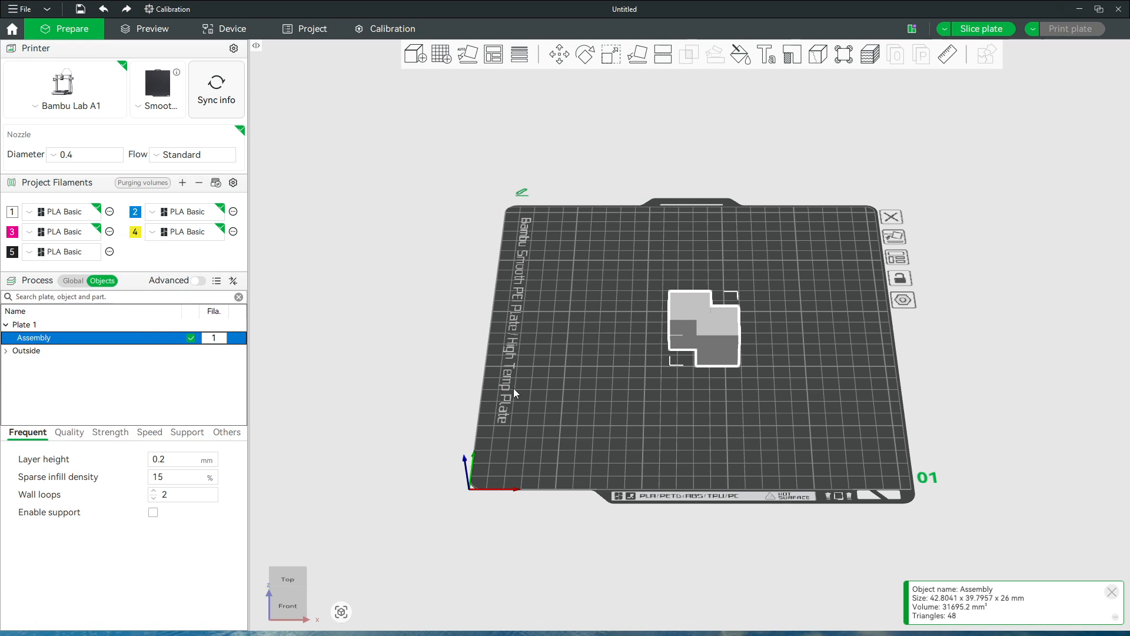
left_click(771, 439)
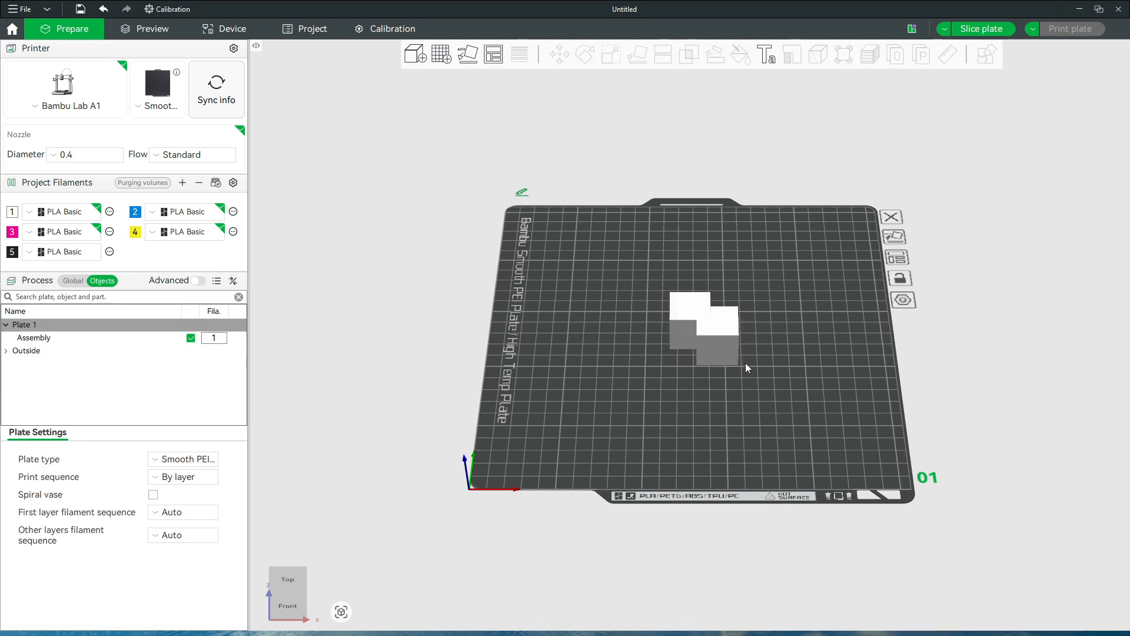
left_click(718, 341)
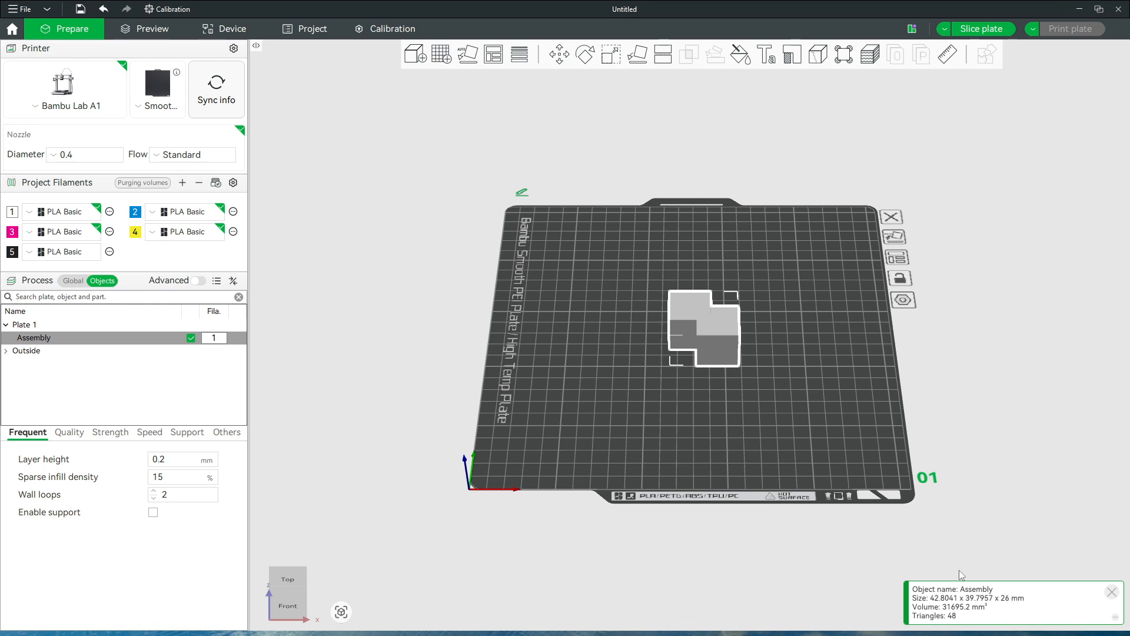
- Inspect the fused body and its object information from several angles, and undo the Mesh boolean
key("0")
left_click_drag(721, 401, 730, 369)
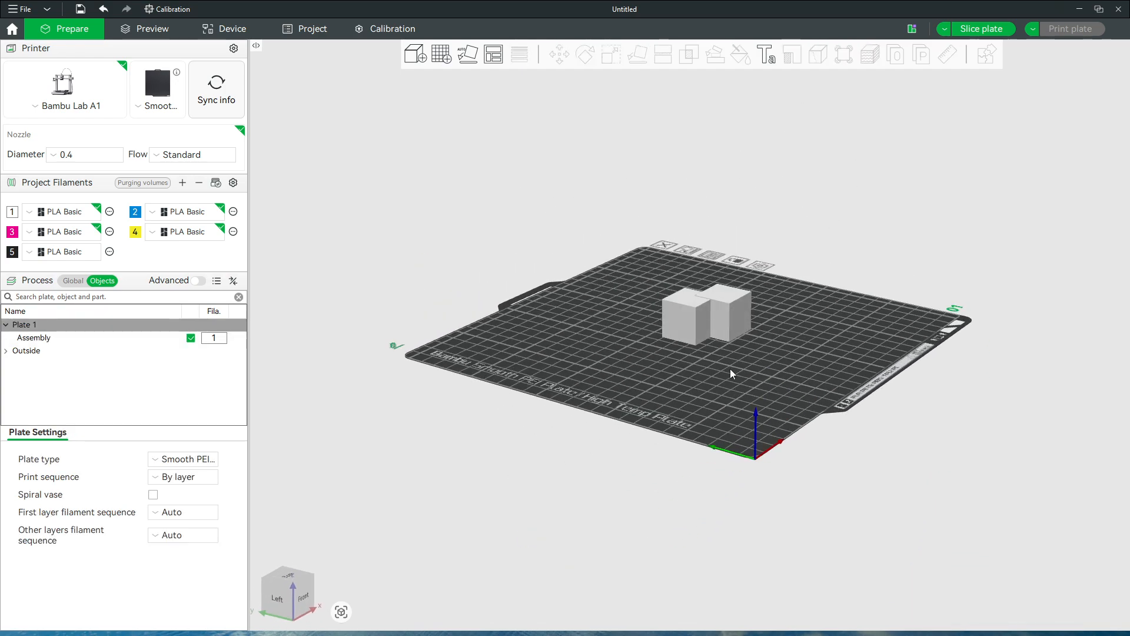
left_click(729, 306)
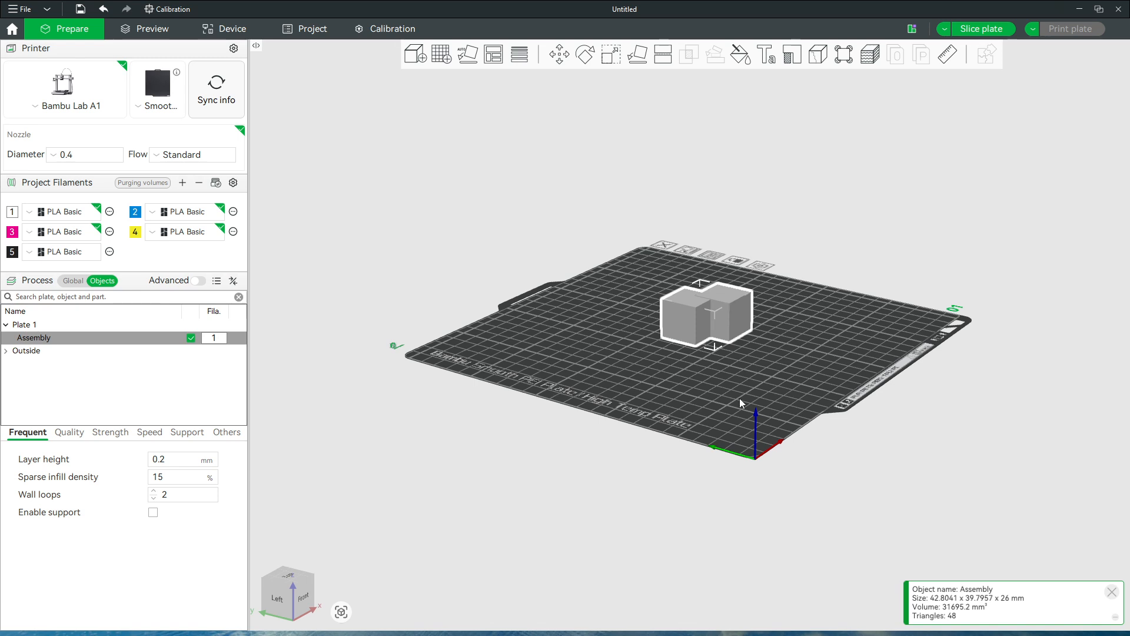
left_click(732, 383)
scroll(732, 383, "up", 2)
scroll(732, 384, "up", 2)
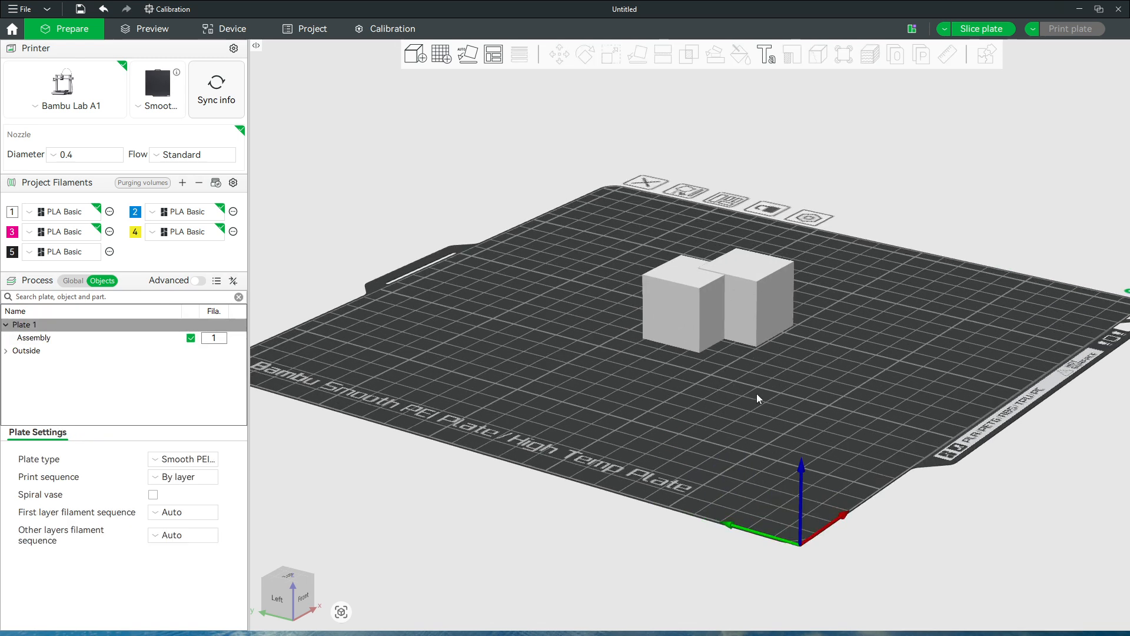
left_click_drag(755, 409, 750, 412)
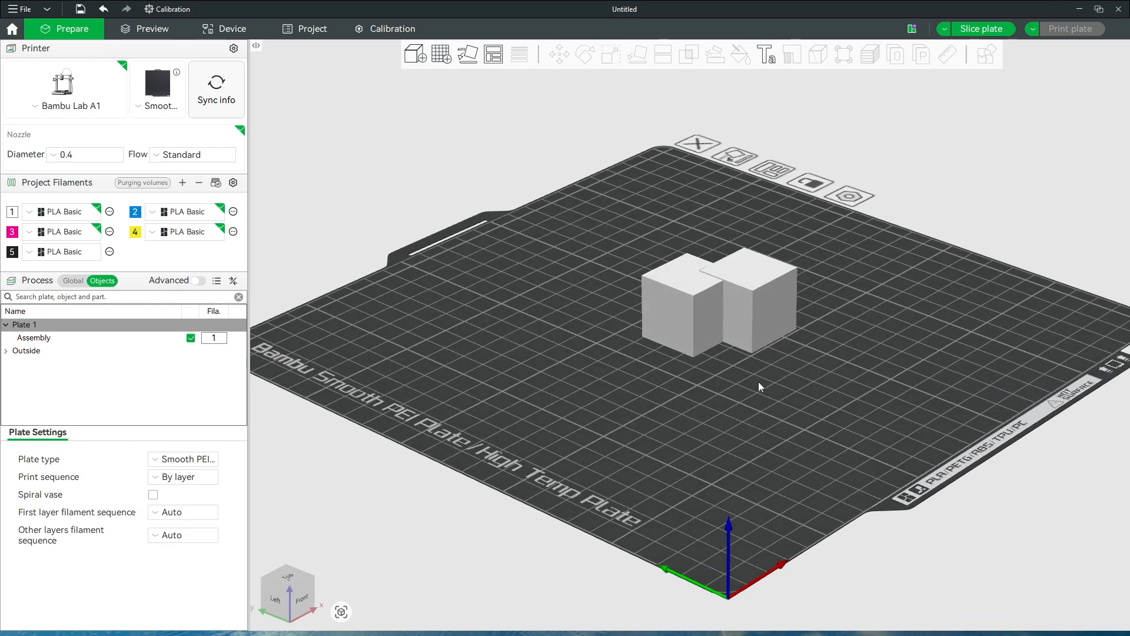
left_click(750, 318)
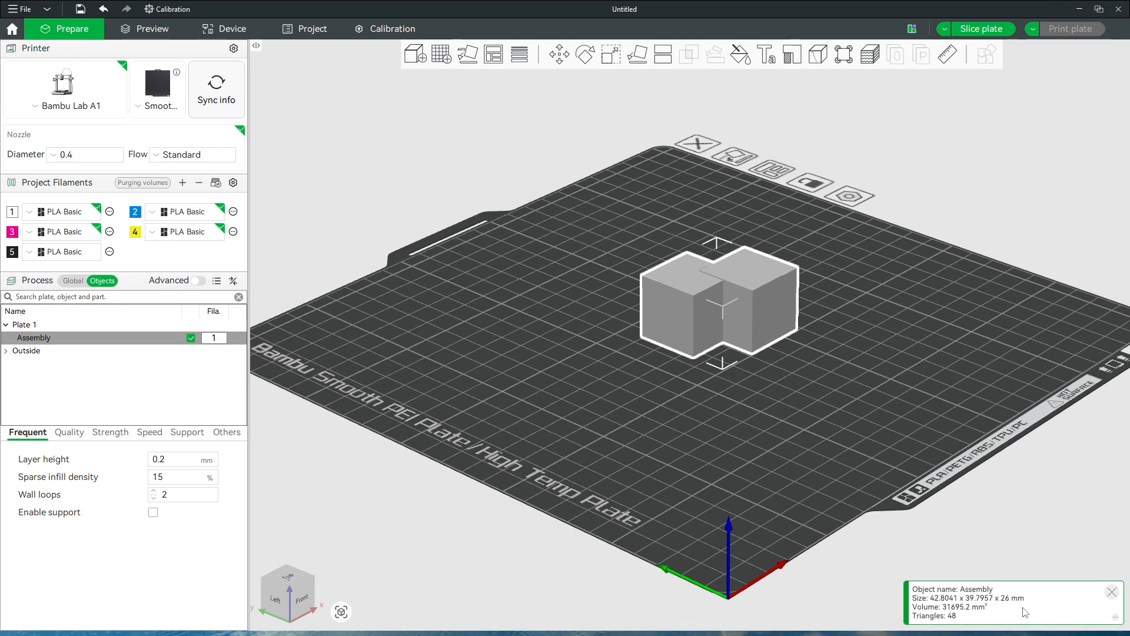
left_click_drag(782, 506, 770, 471)
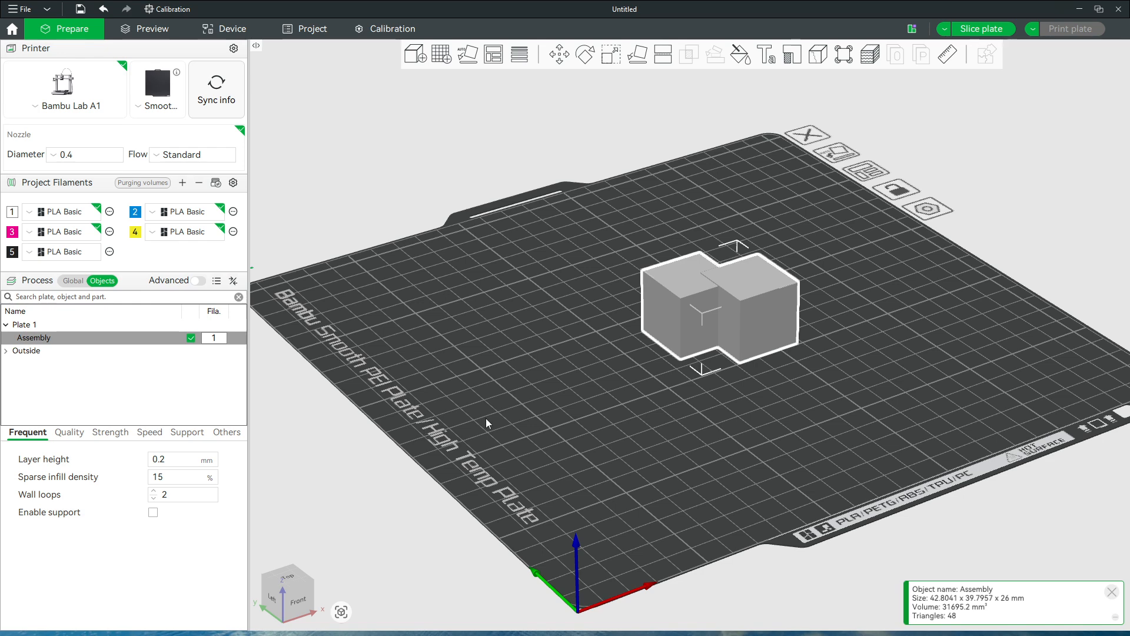
key("ctrl+z")
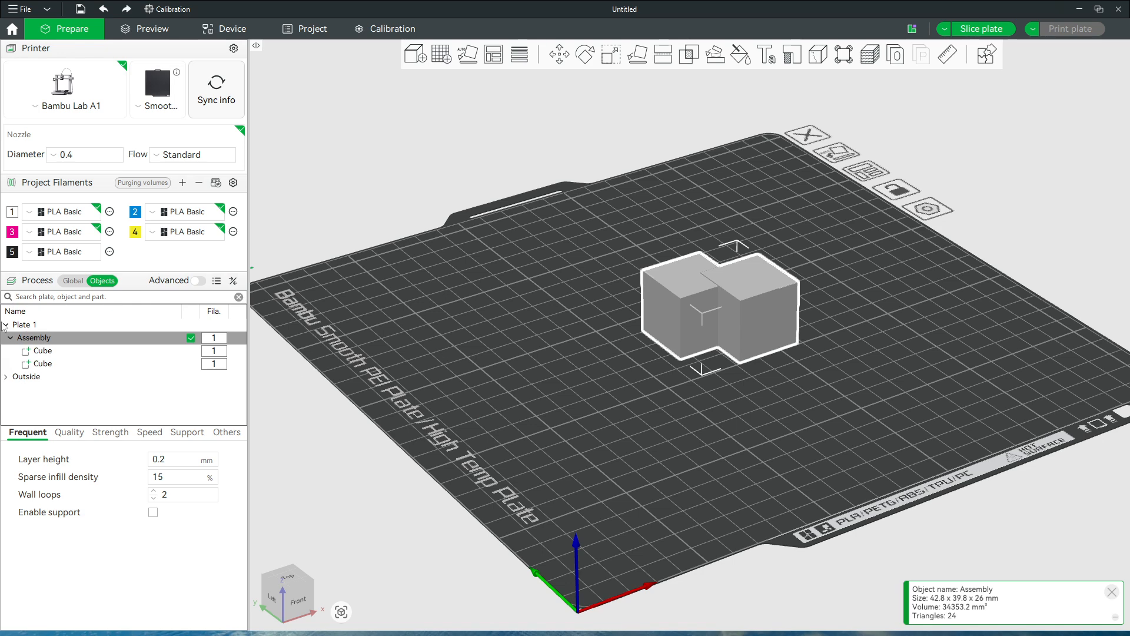
- Check the object information of each cube part in the assembly, and turn off uniform scale for the front cube
left_click(68, 351)
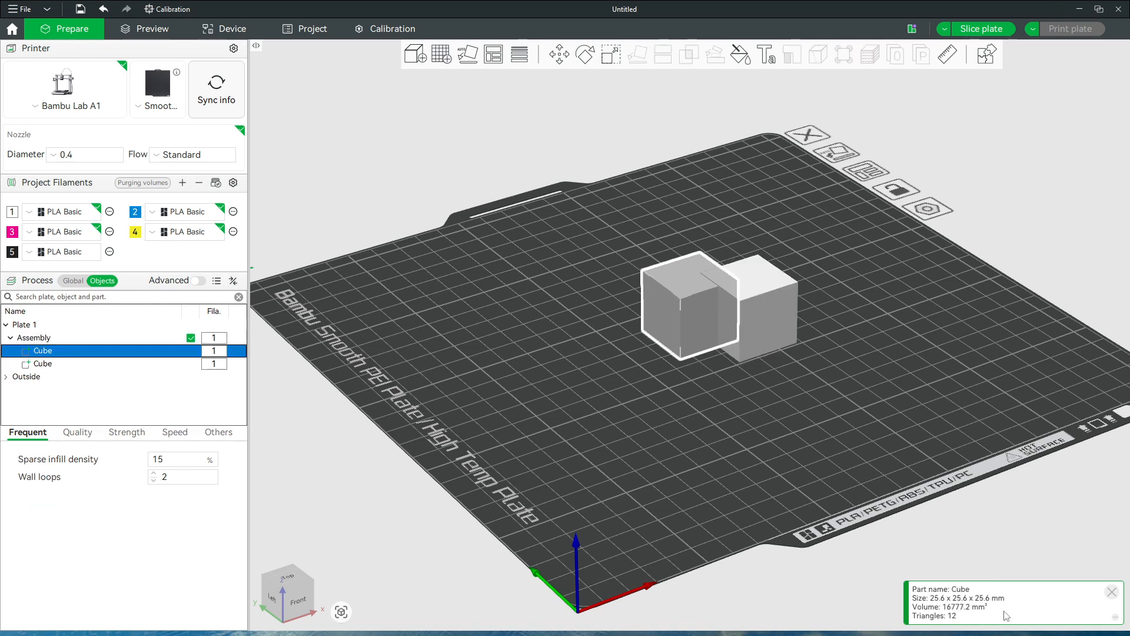
left_click(71, 362)
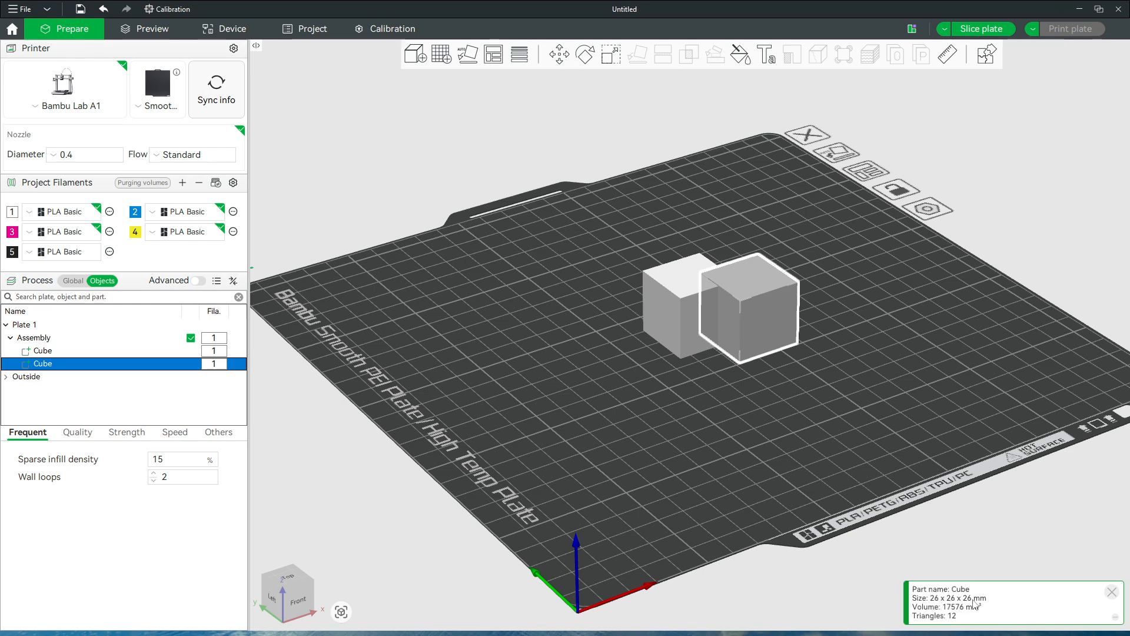
left_click(615, 59)
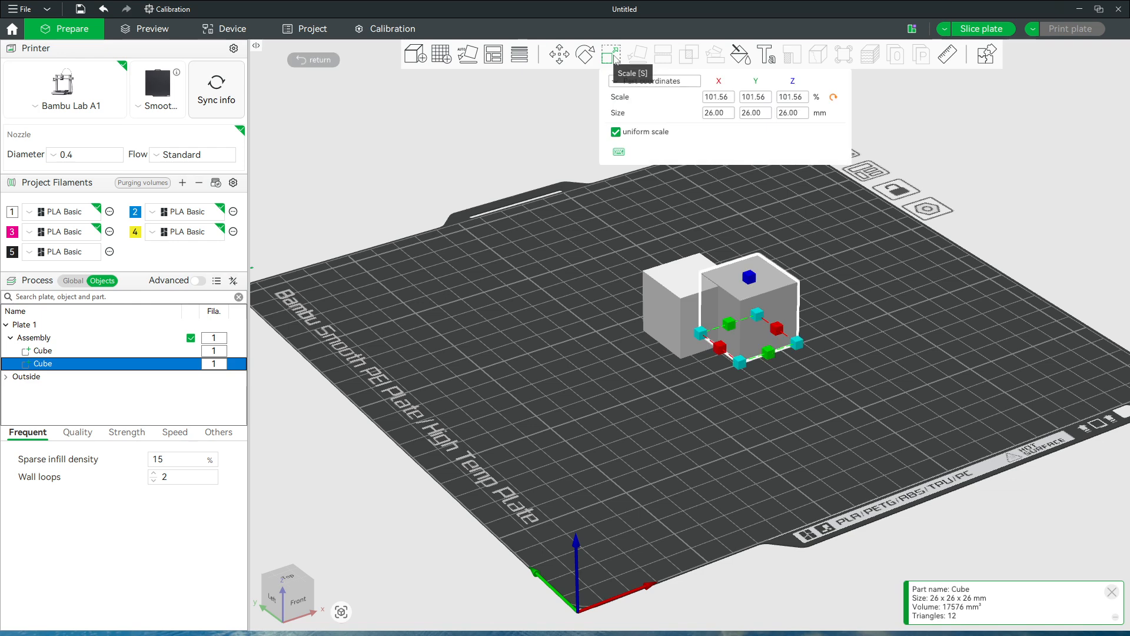
left_click(639, 133)
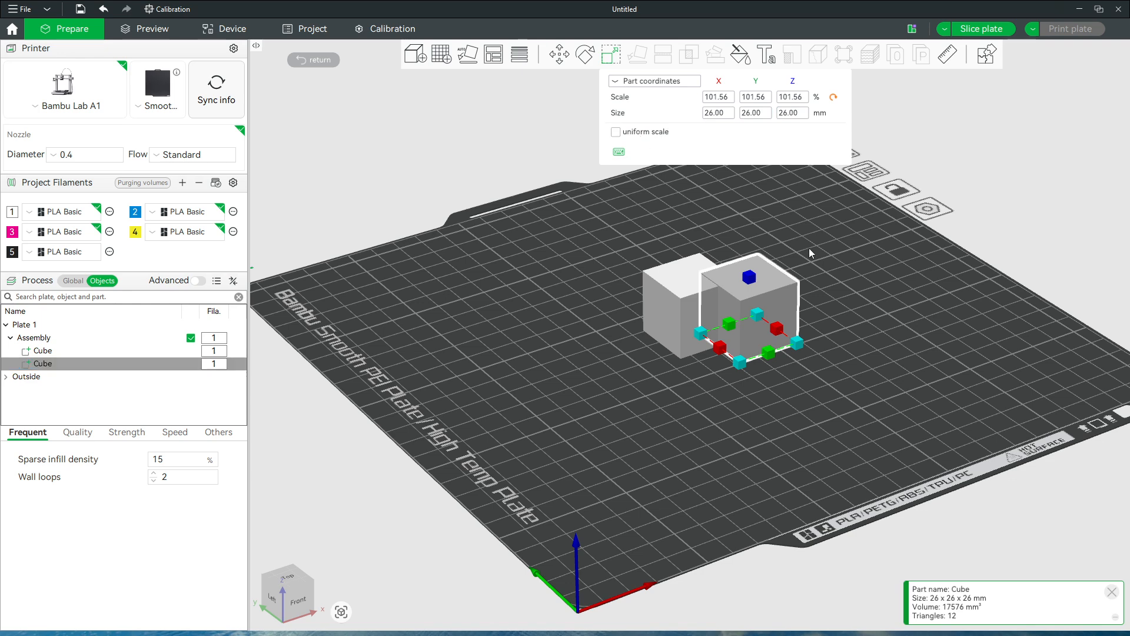
left_click(720, 398)
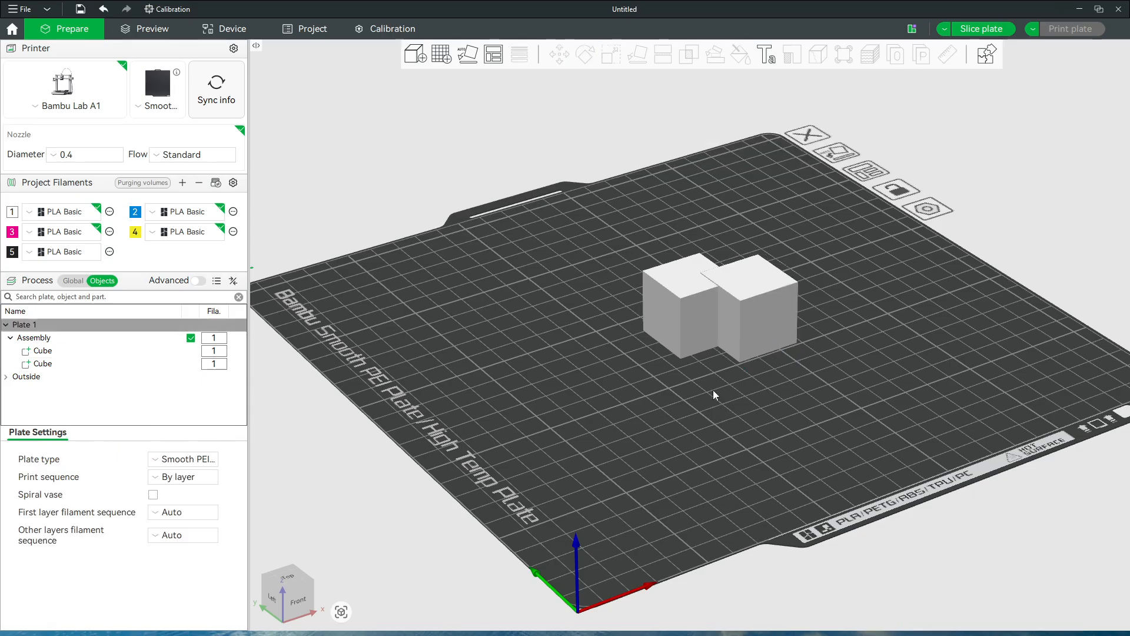
- Undo the assembly merge and the earlier scaling of the front cube, and leave the Mesh Boolean tool
key("ctrl+a")
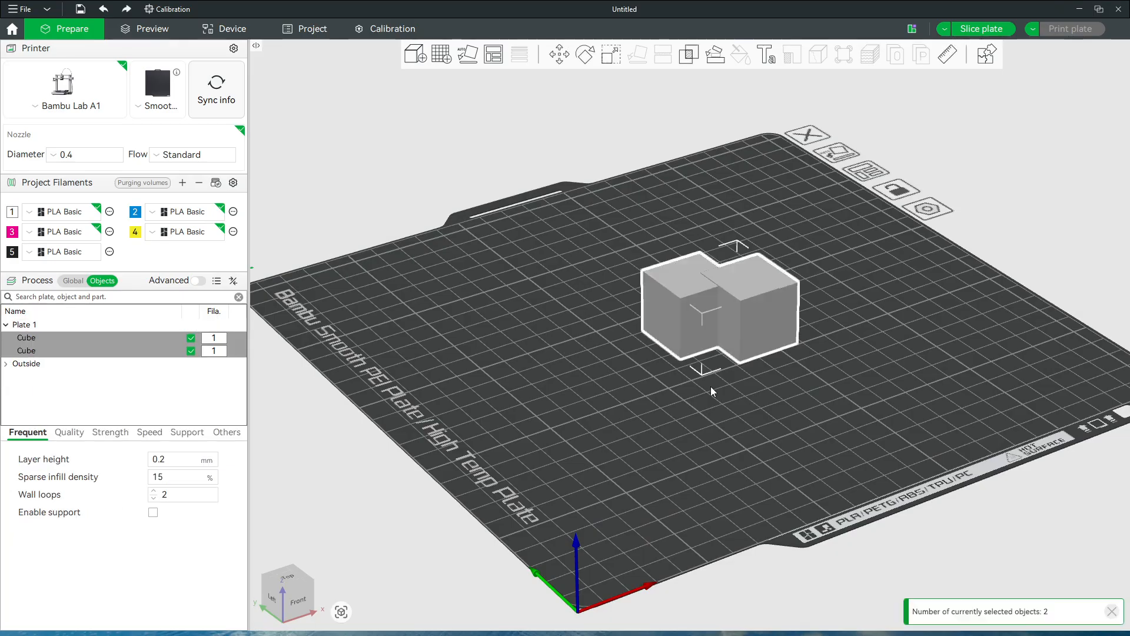
key("b")
key("ctrl+z")
key("ctrl+z")
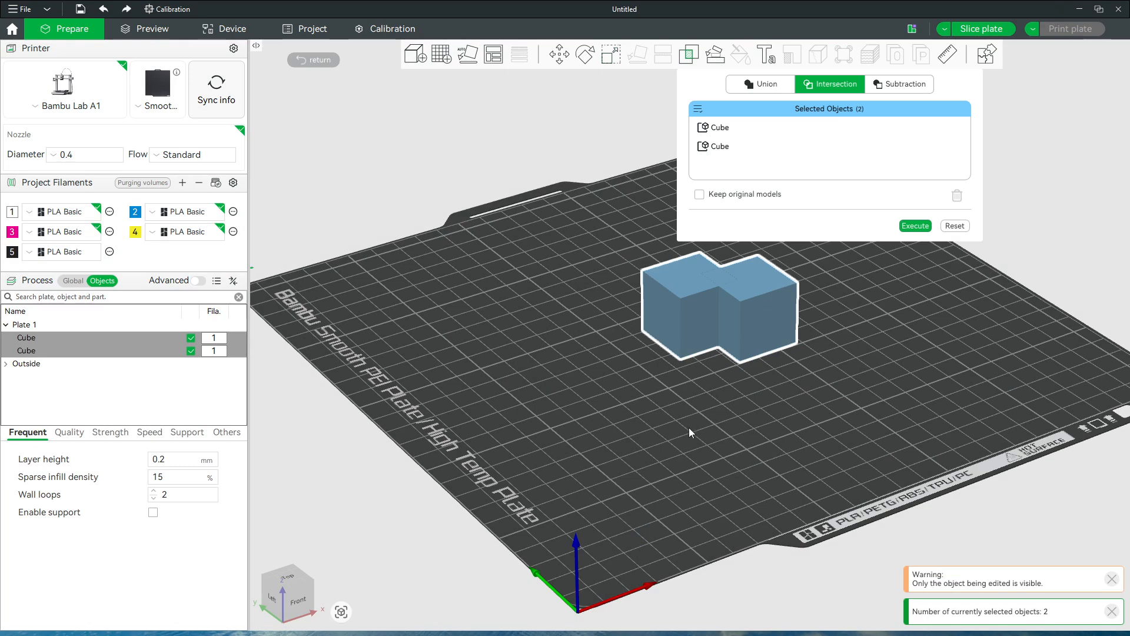
left_click(318, 60)
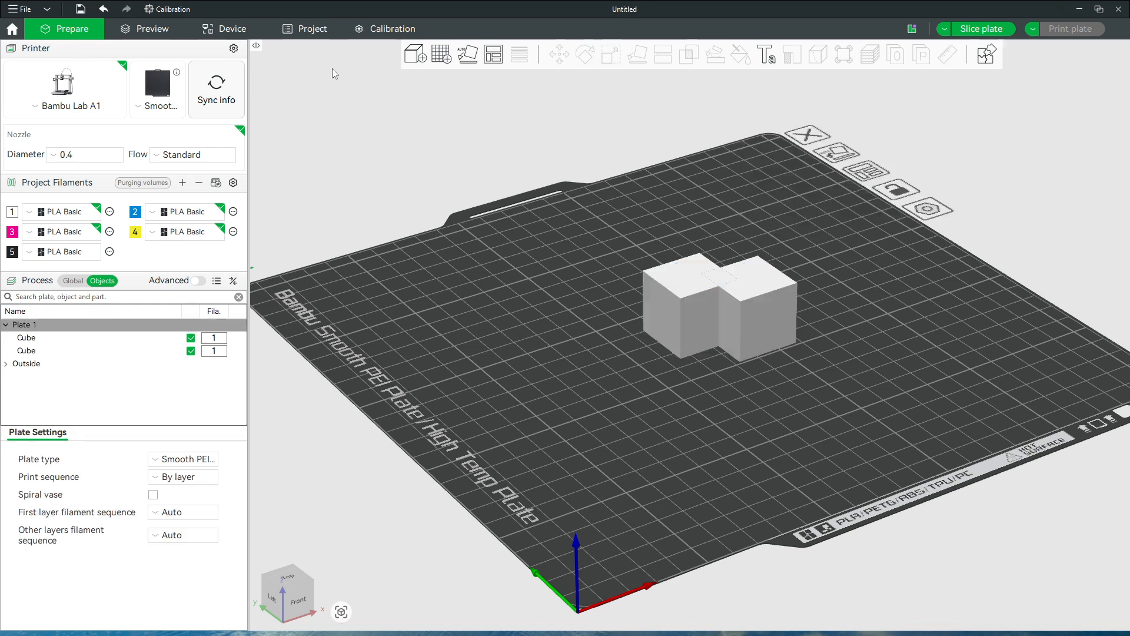
- Scale only the Z size of the front cube to 26 mm, with uniform scale off
left_click_drag(658, 425, 697, 342)
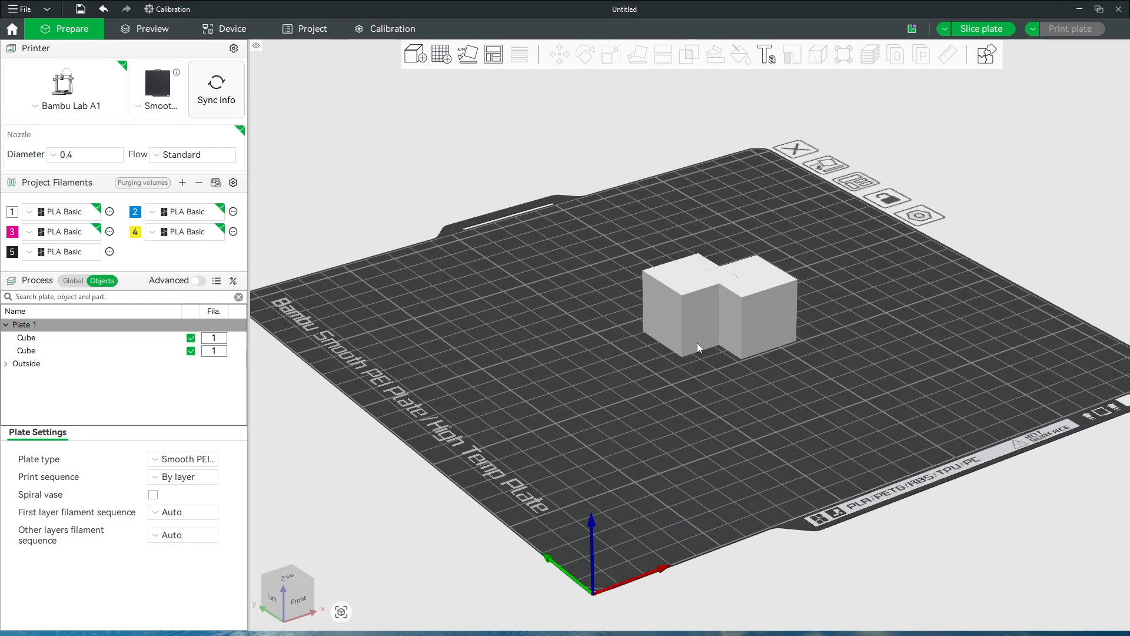
left_click(764, 335)
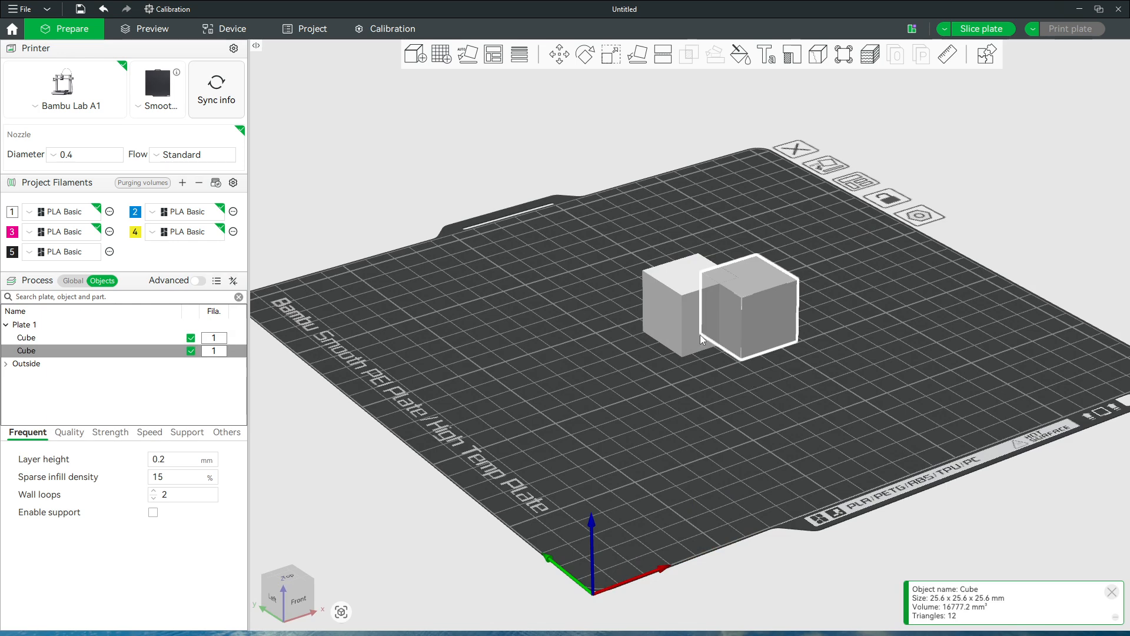
left_click_drag(718, 390, 711, 444)
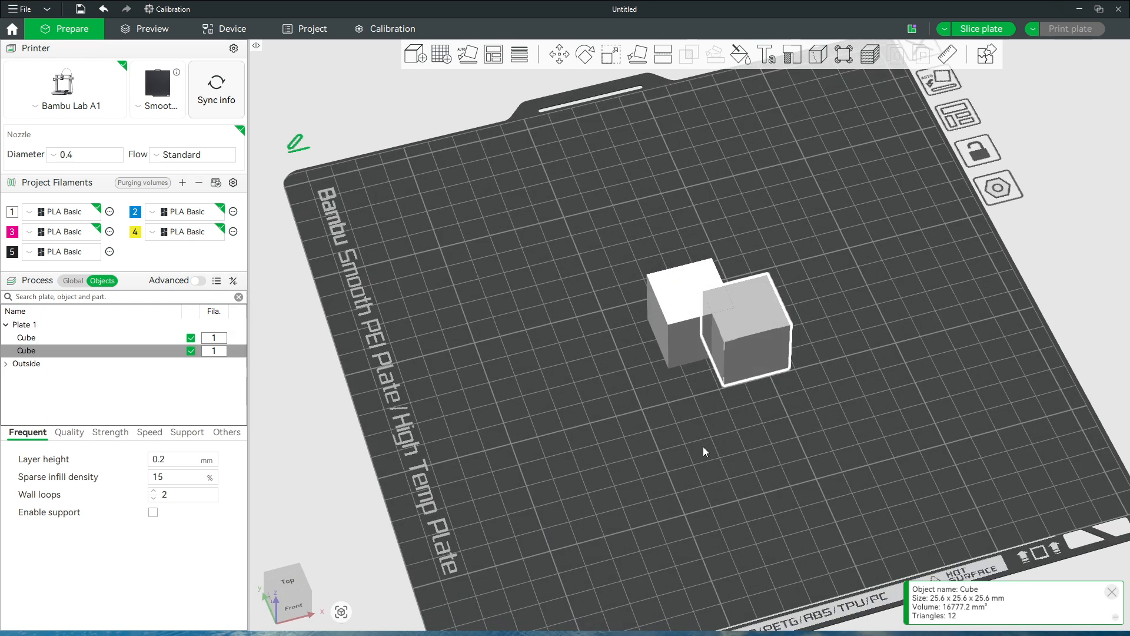
left_click(612, 64)
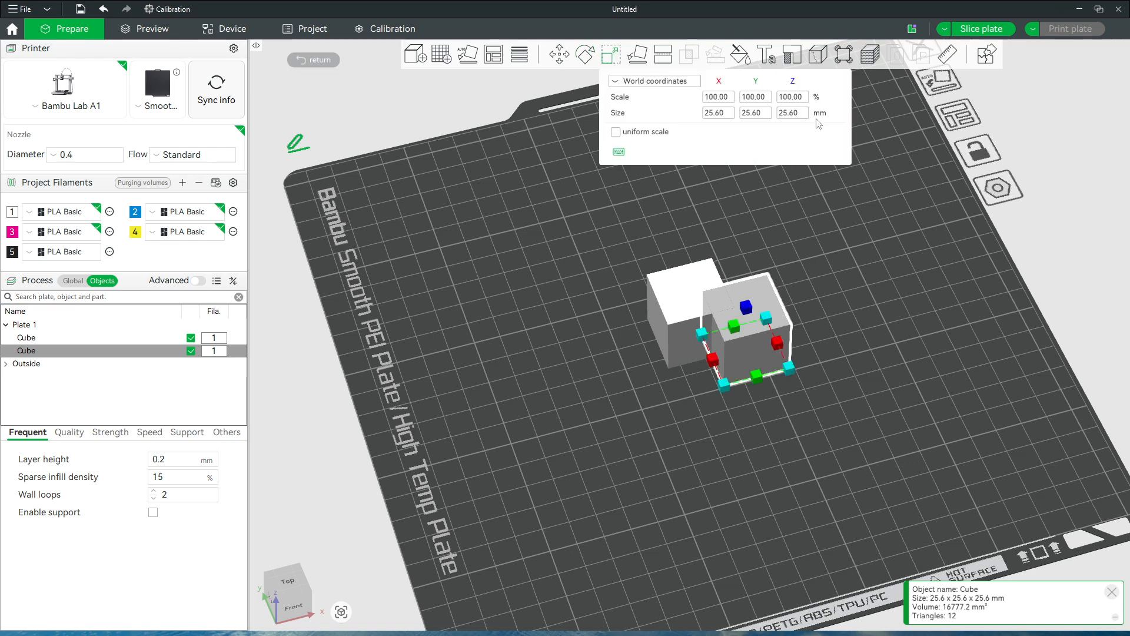
left_click(796, 113)
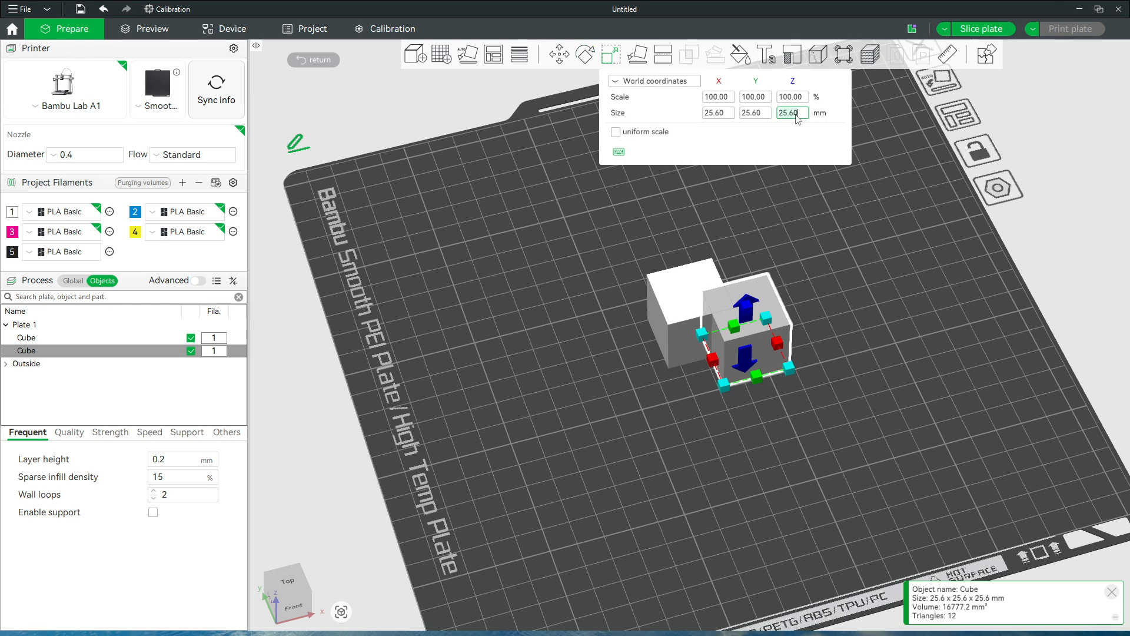
key("BackSpace")
key("BackSpace")
key("BackSpace")
key("BackSpace")
key("BackSpace")
type("26")
key("Return")
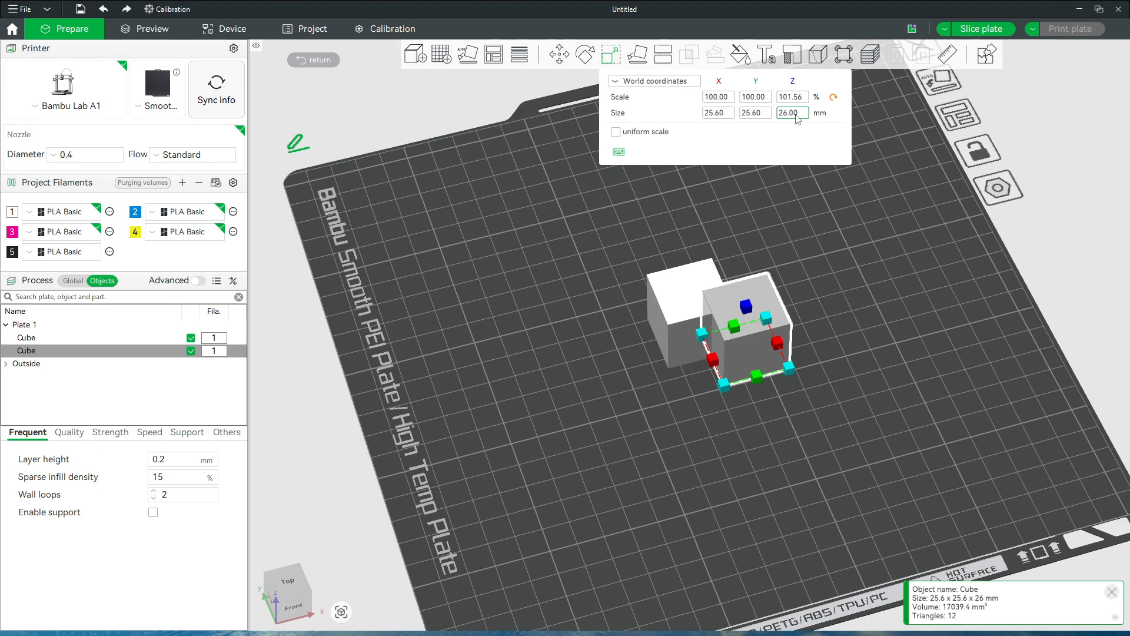
left_click(672, 402)
- Select both overlapping cubes and run a Mesh Boolean Intersection on them
key("0")
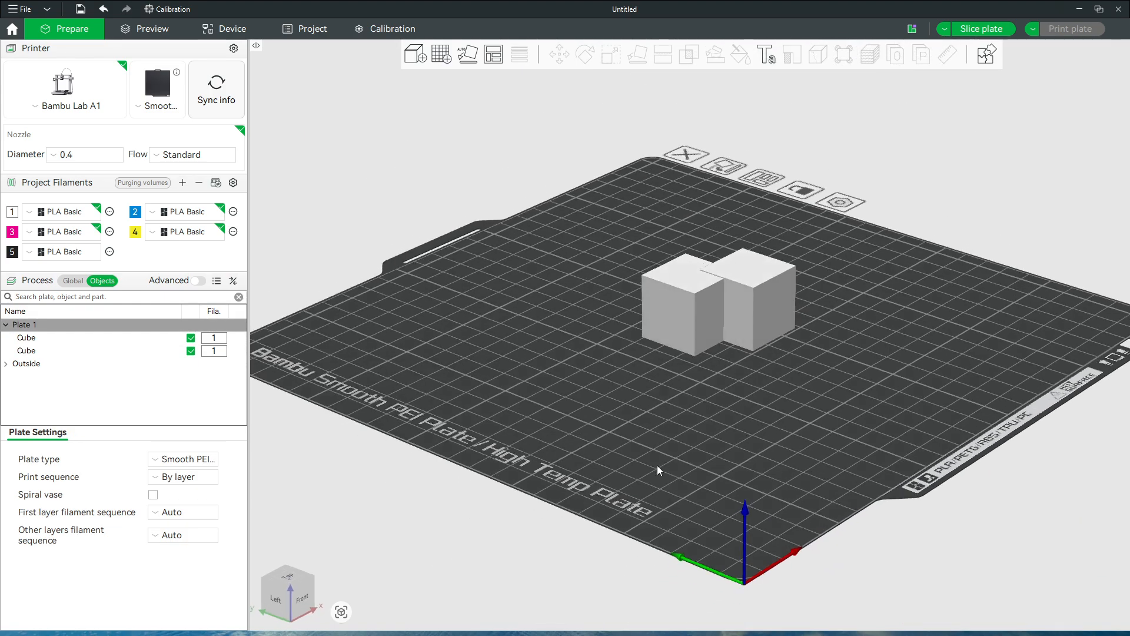
scroll(658, 465, "up", 5)
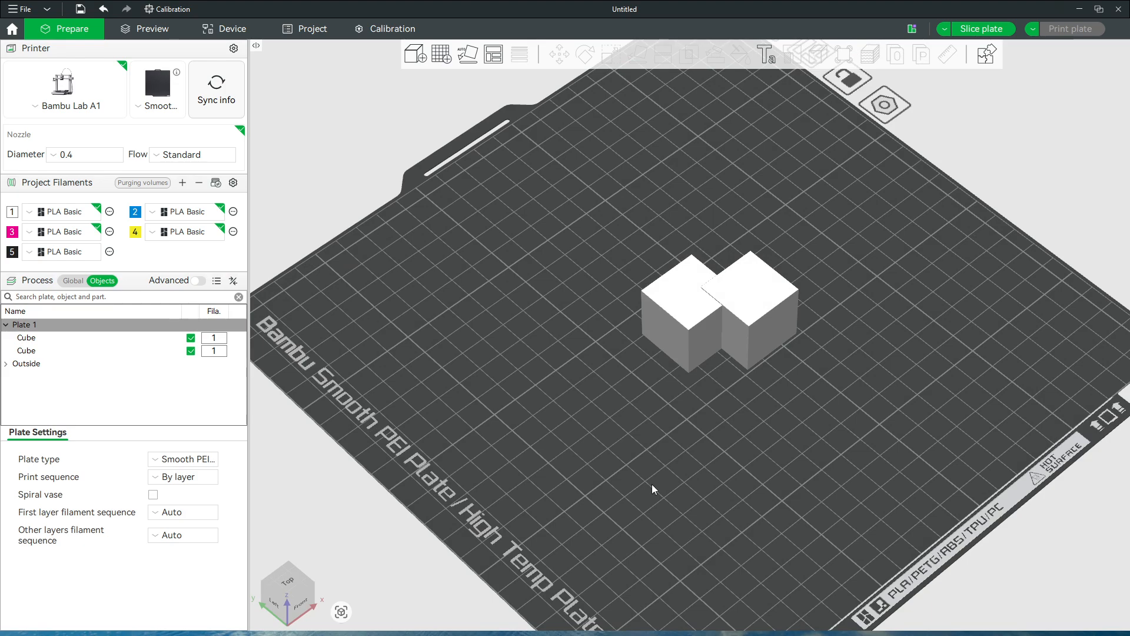
scroll(652, 484, "down", 5)
mouse_move(648, 485)
left_mouse_down()
mouse_move(664, 457)
mouse_move(646, 472)
left_mouse_up()
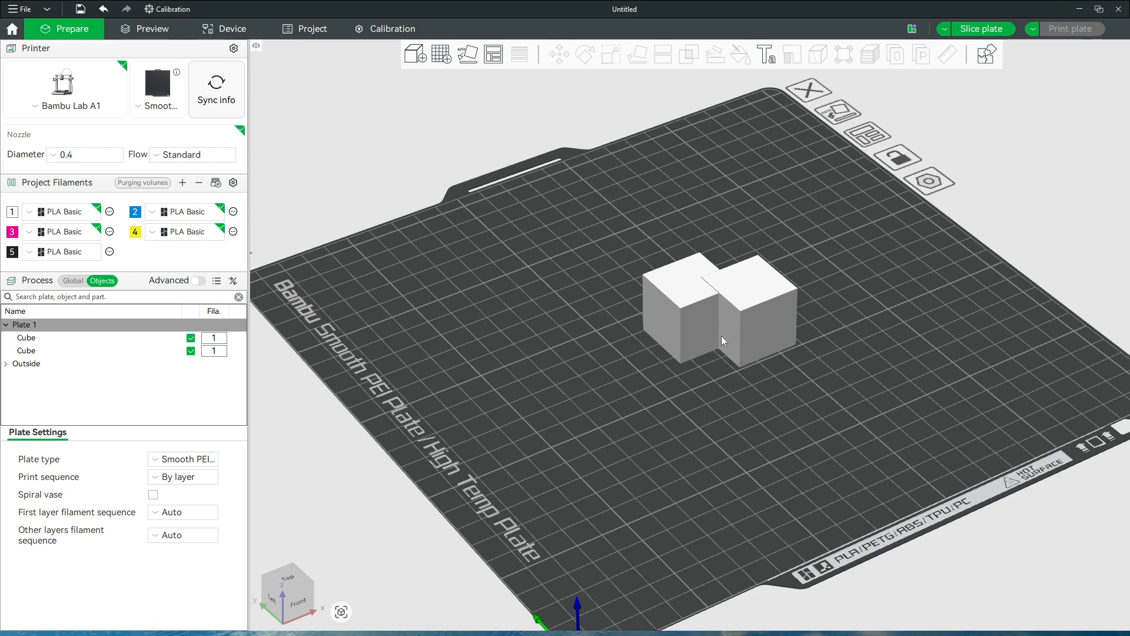
left_click_drag(731, 477, 714, 477)
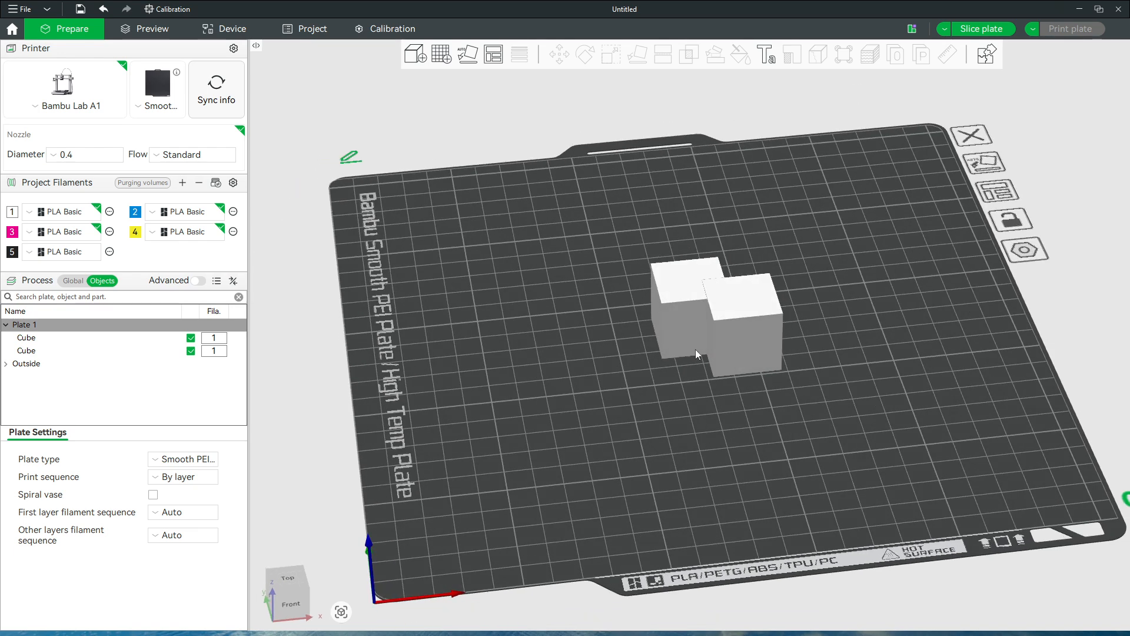
left_click(678, 317)
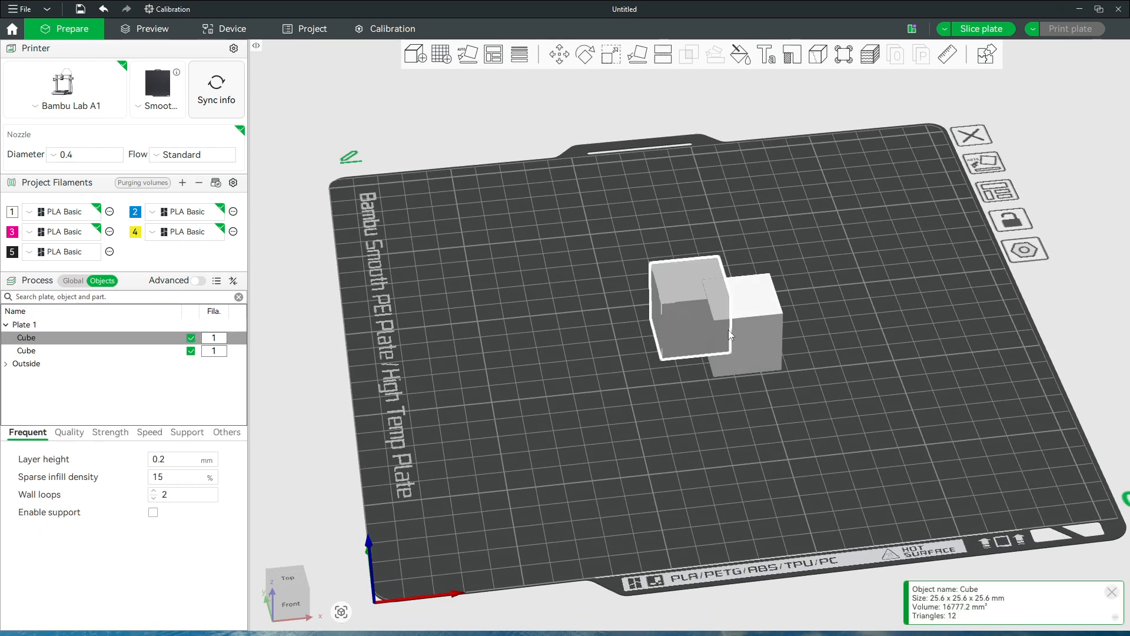
left_click(753, 338, "ctrl")
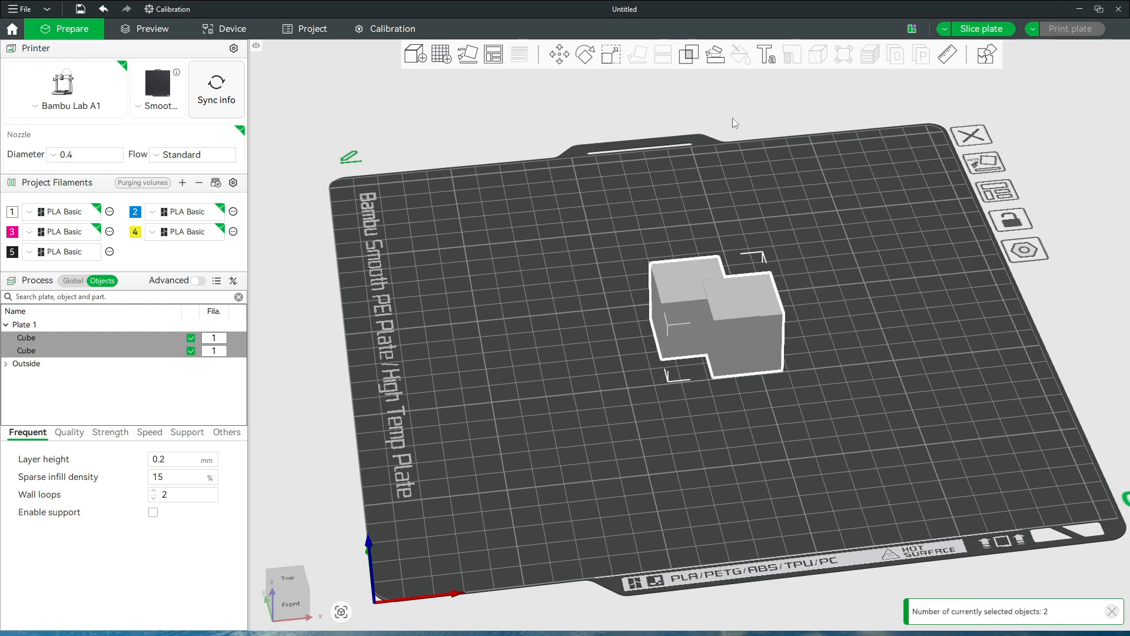
left_click(687, 55)
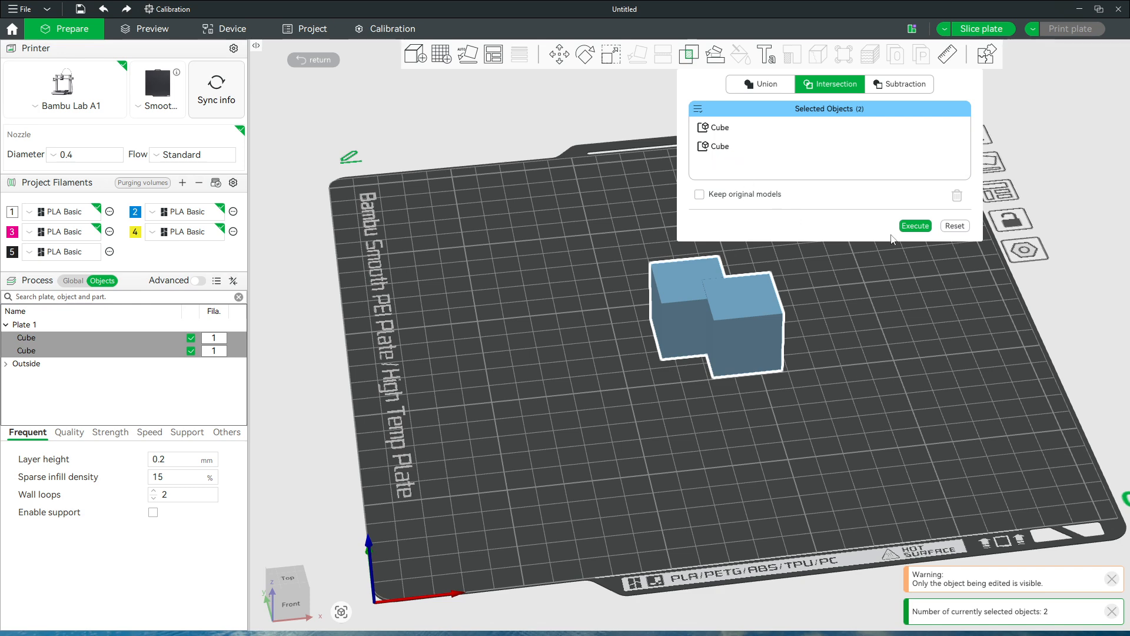
left_click(911, 227)
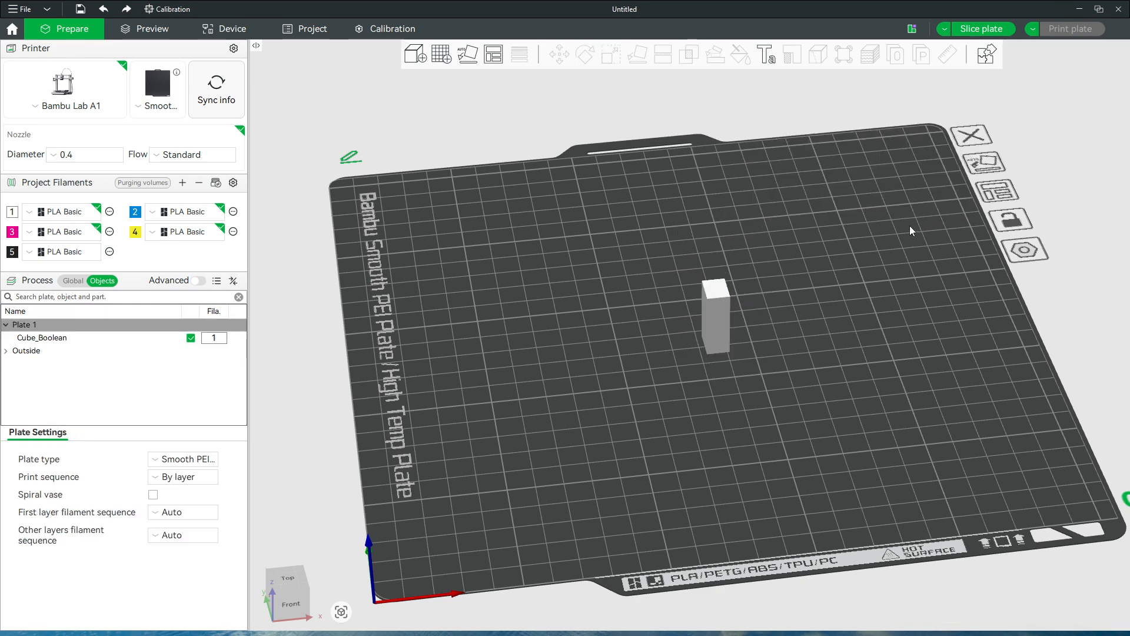
- Check the object information of the intersection body, and undo the intersection
left_click(718, 308)
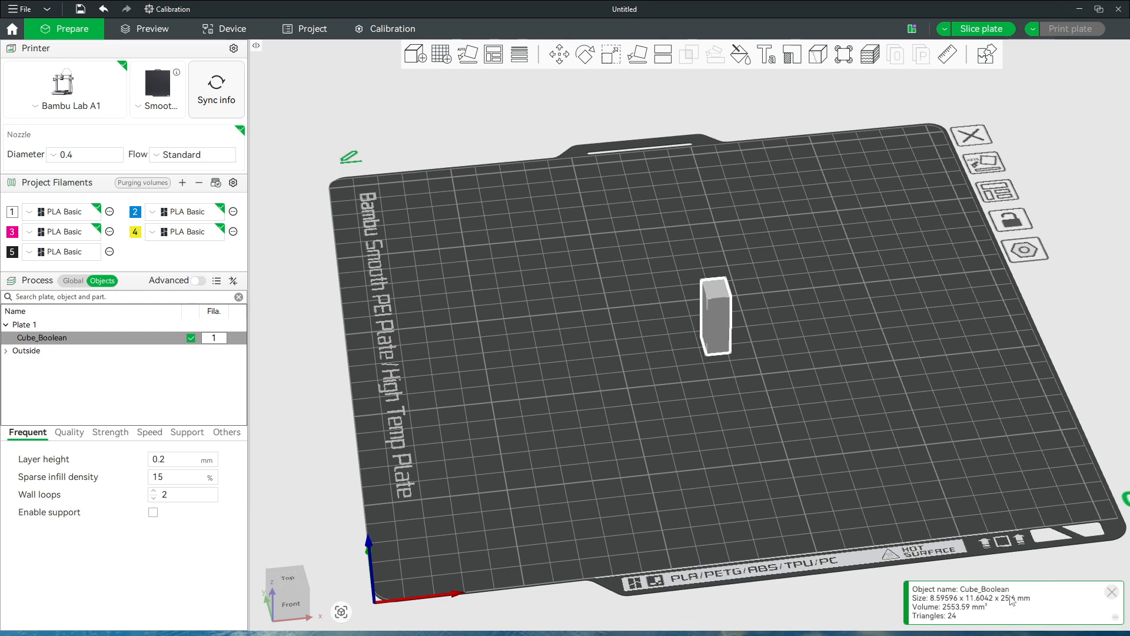
left_click(767, 499)
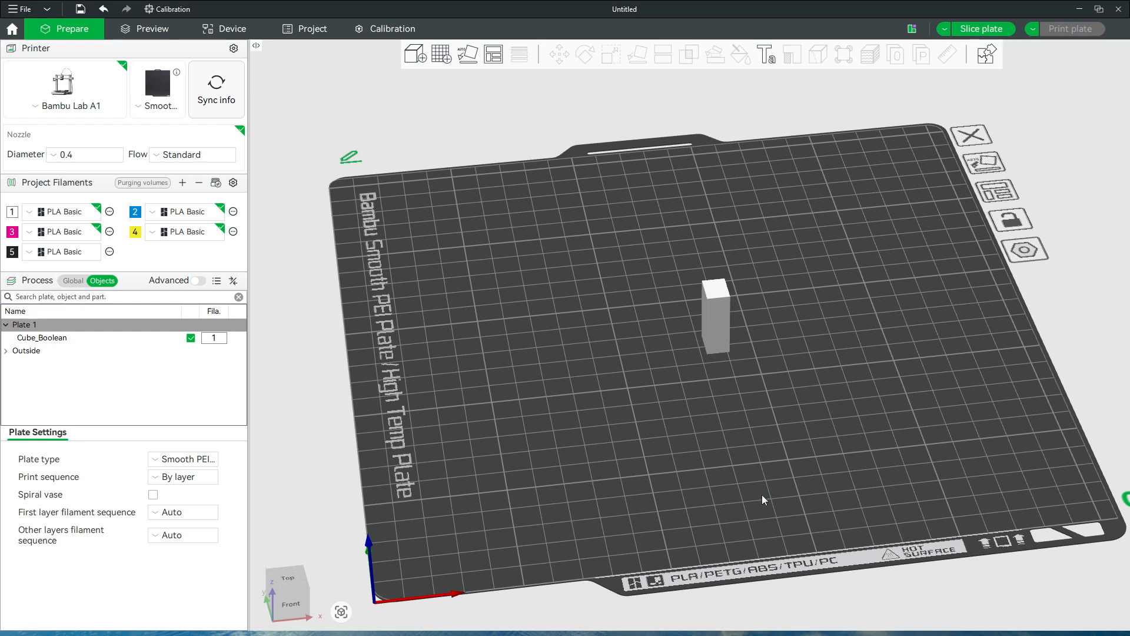
left_click(718, 329)
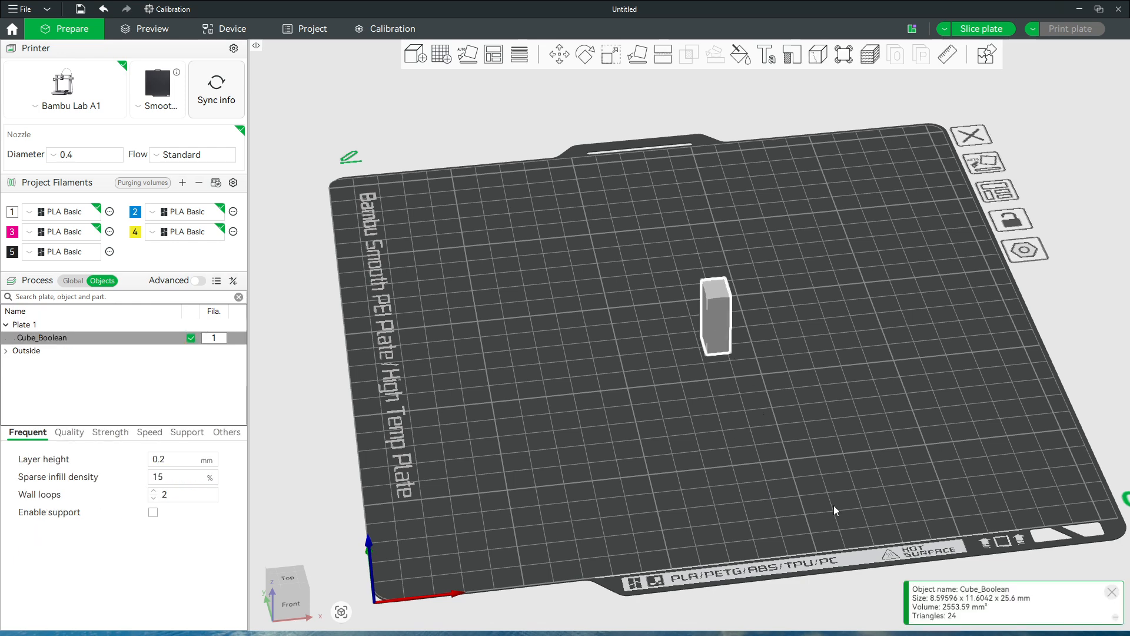
key("ctrl+z")
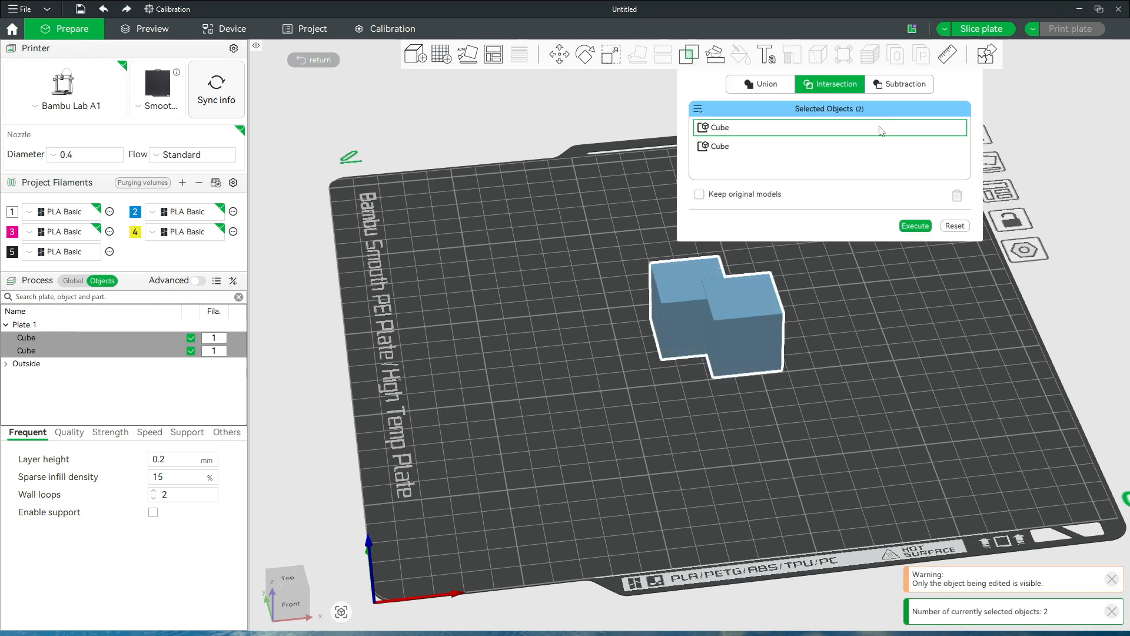
- Subtract the front cube from the back cube with Mesh Boolean, undo the subtraction and leave the tool
left_click(887, 84)
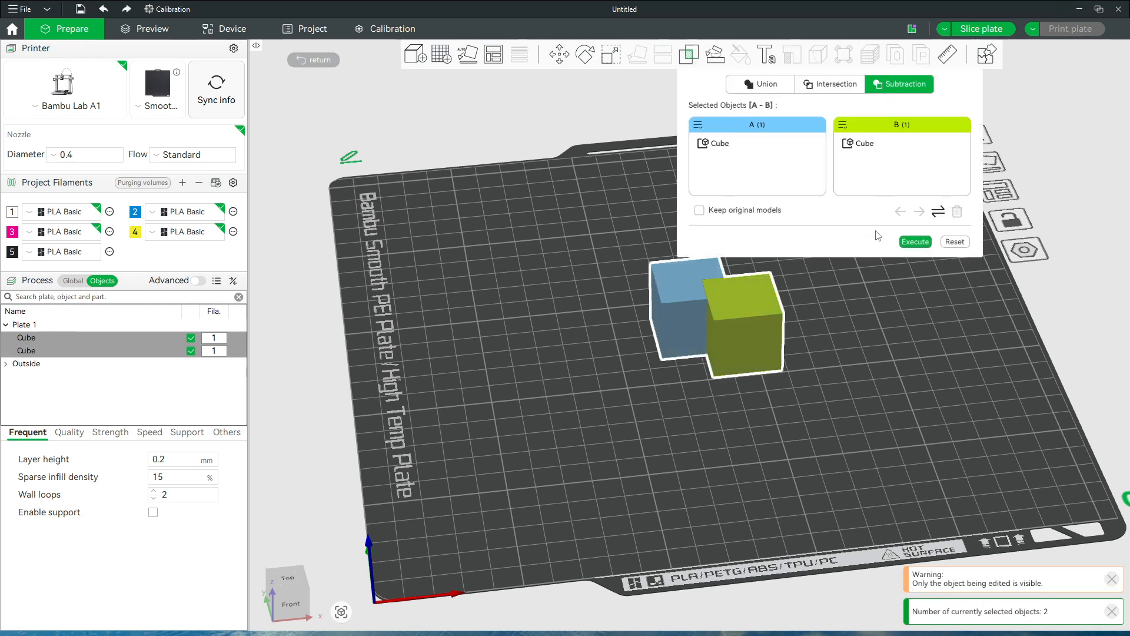
left_click(913, 242)
left_click_drag(864, 312, 772, 371)
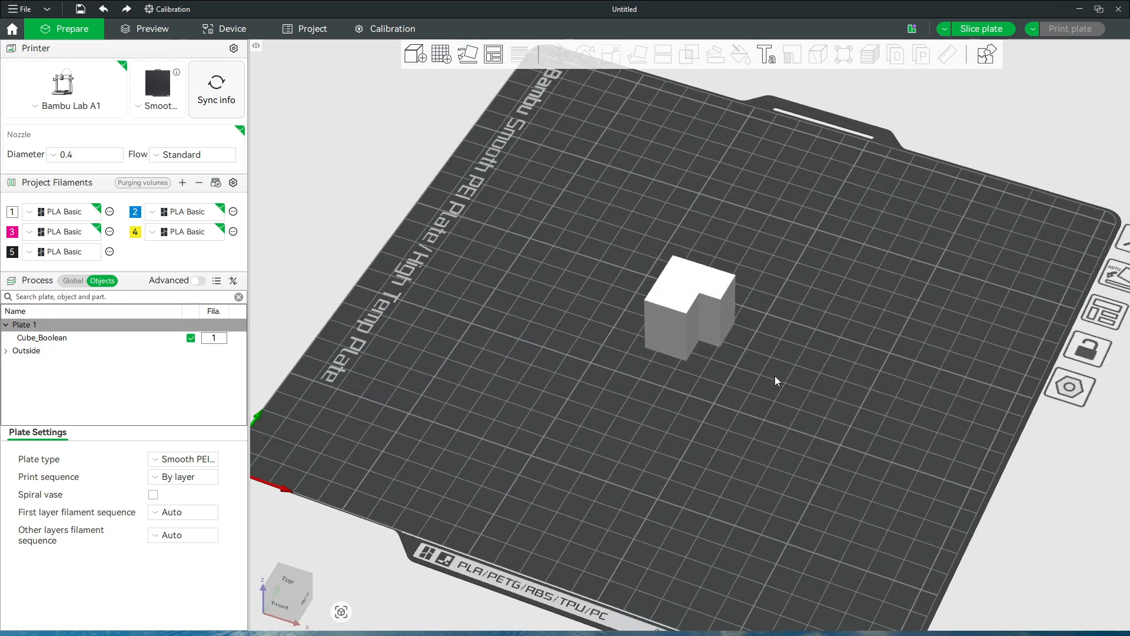
key("ctrl+z")
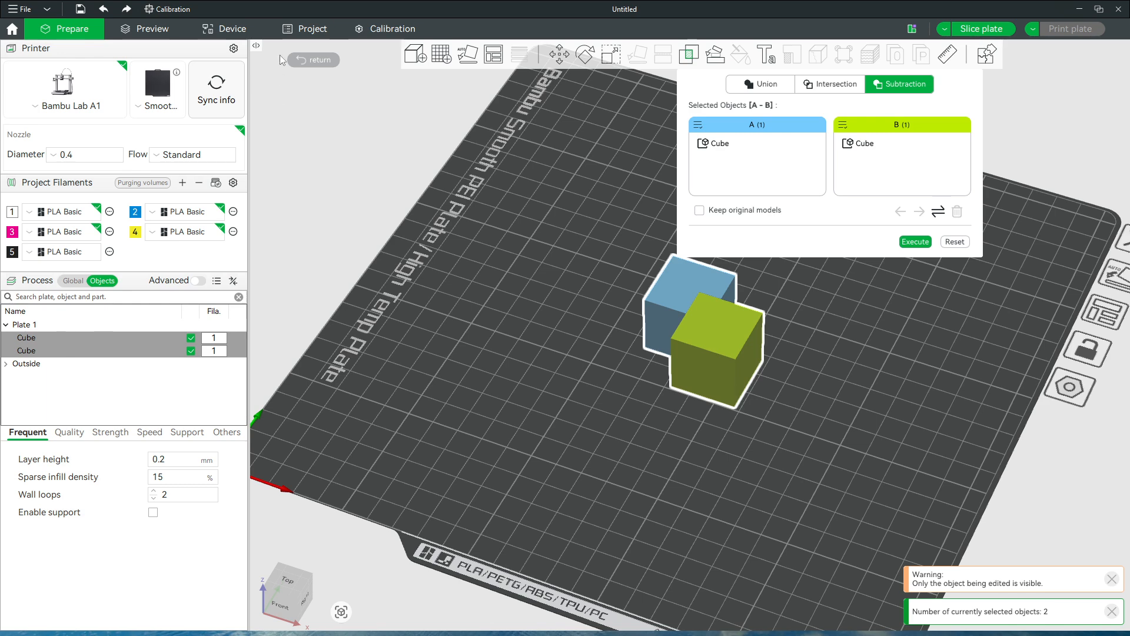
left_click(313, 60)
- Rename the back cube as "Cube 1" and the front cube as "Cube 2"
left_click(39, 339)
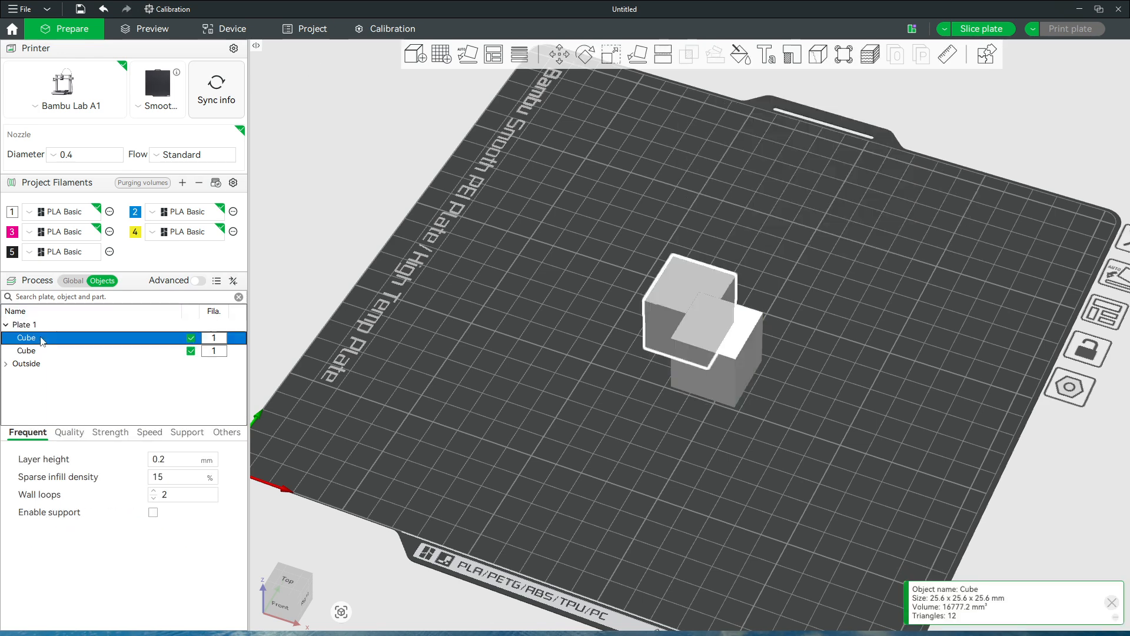
left_click(40, 339)
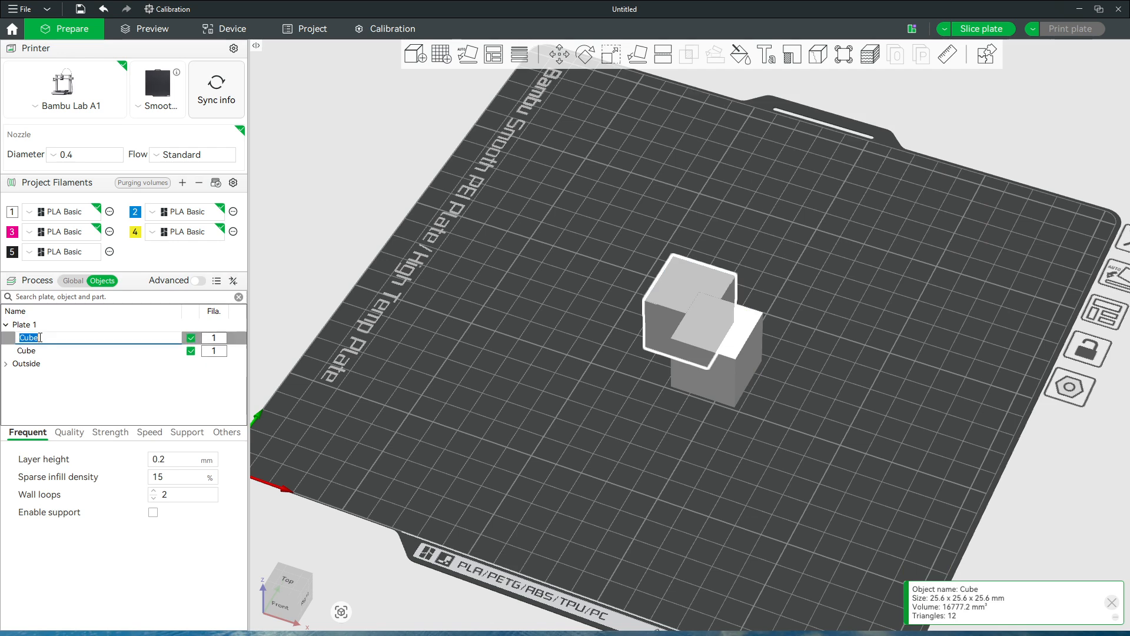
left_click(40, 337)
type("1")
left_click(40, 346)
left_click(41, 344)
key("End")
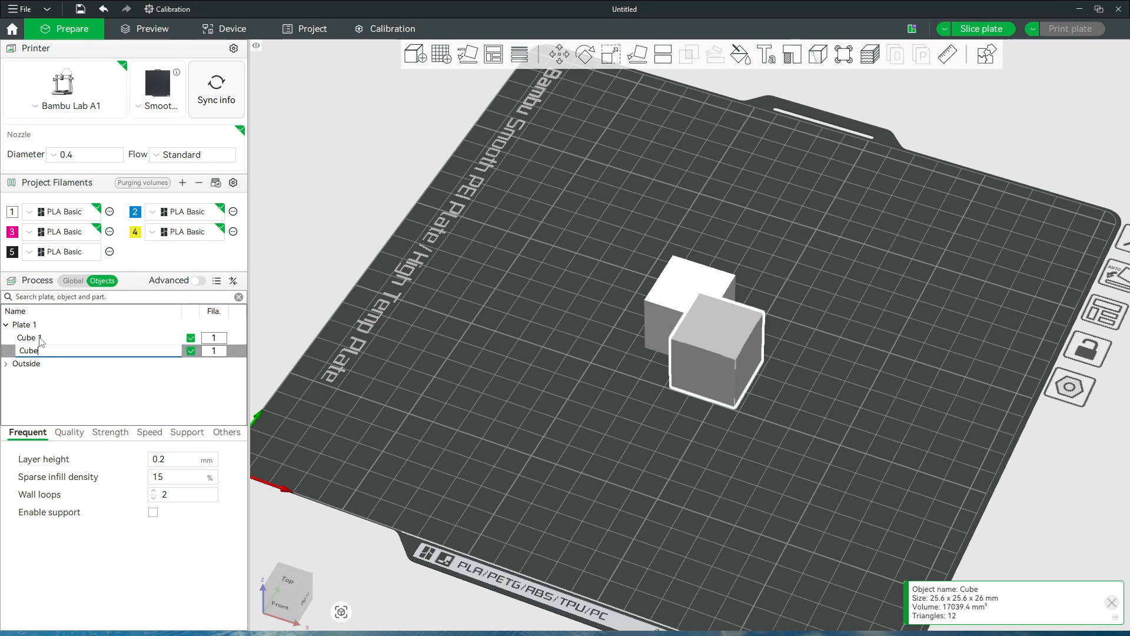
type("2")
key("Return")
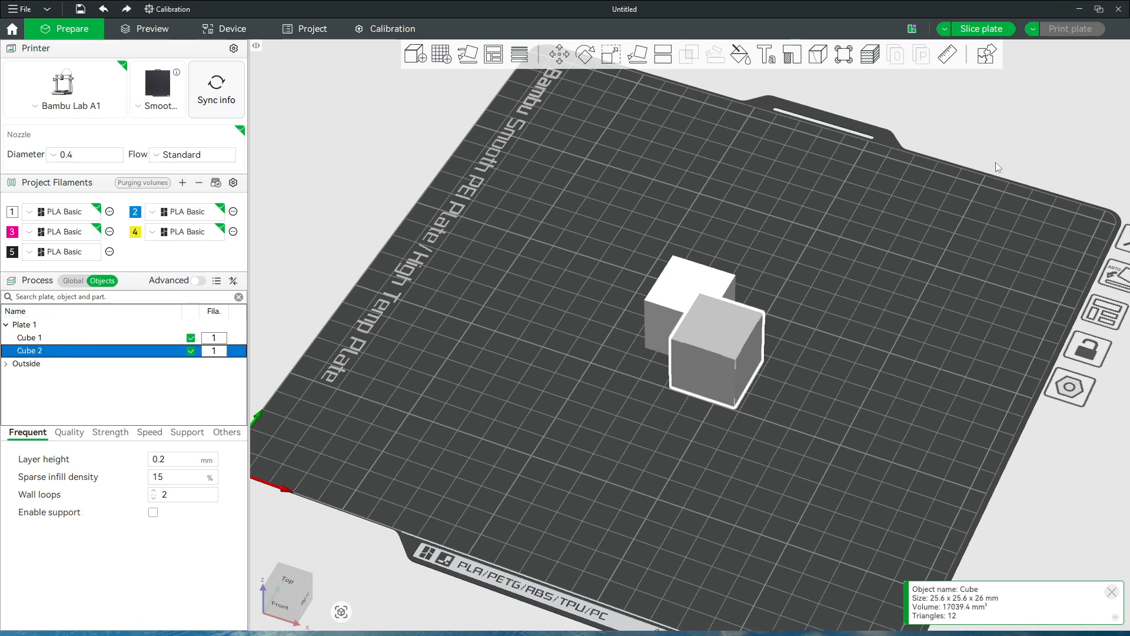
- Start a Mesh Boolean Subtraction with both cubes, and swap the lists so A holds Cube 2 and B holds Cube 1
left_click(682, 300, "ctrl")
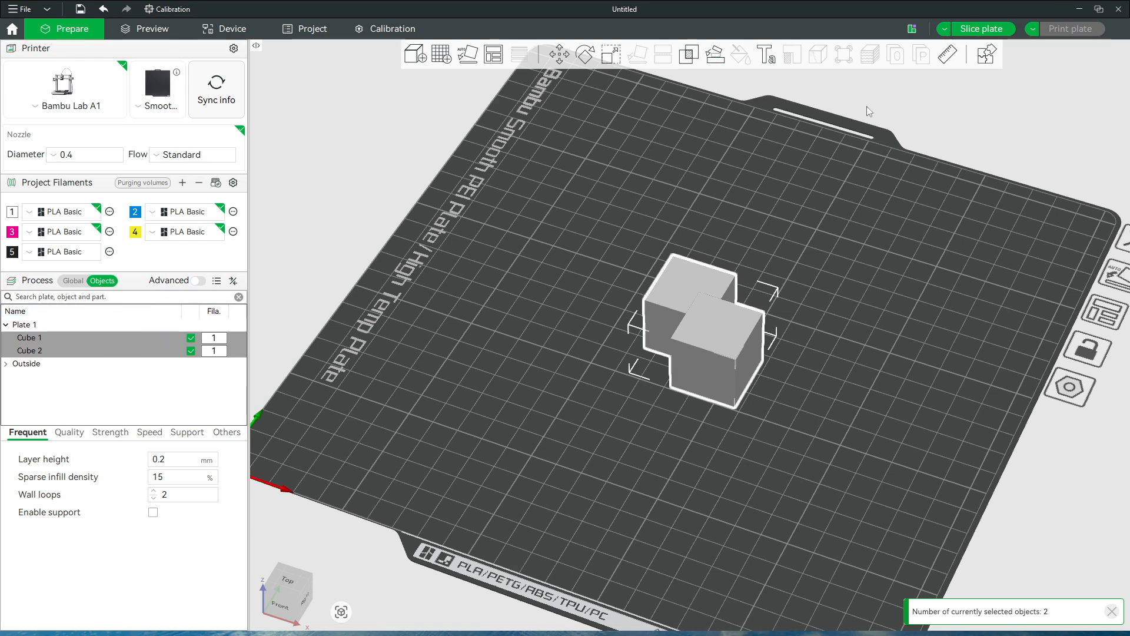
left_click(689, 55)
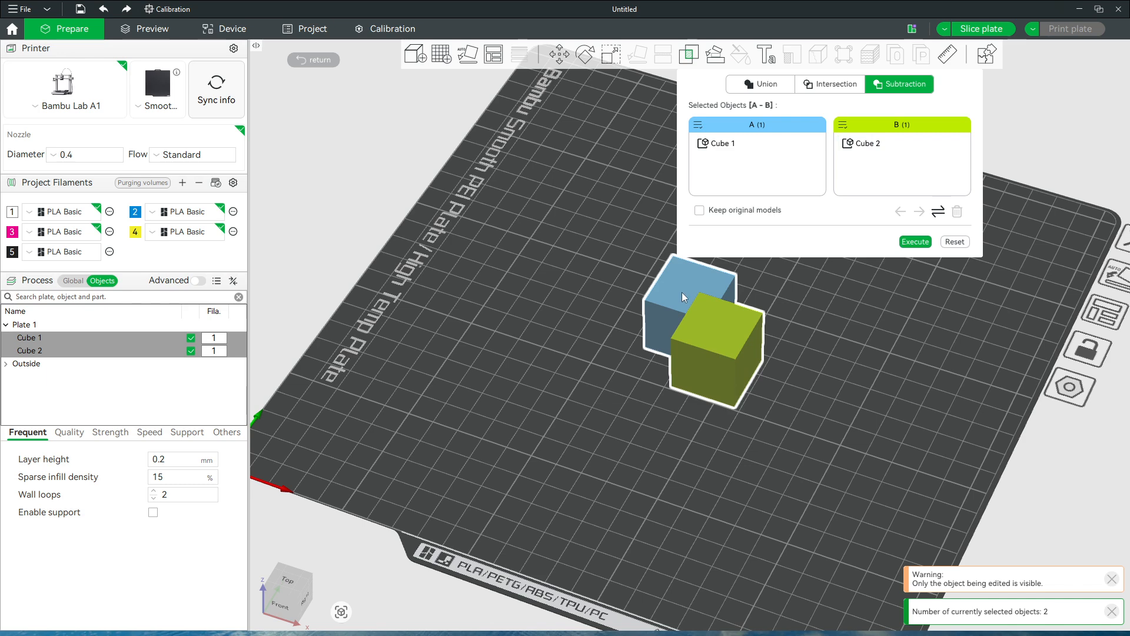
left_click(725, 147)
left_click(938, 213)
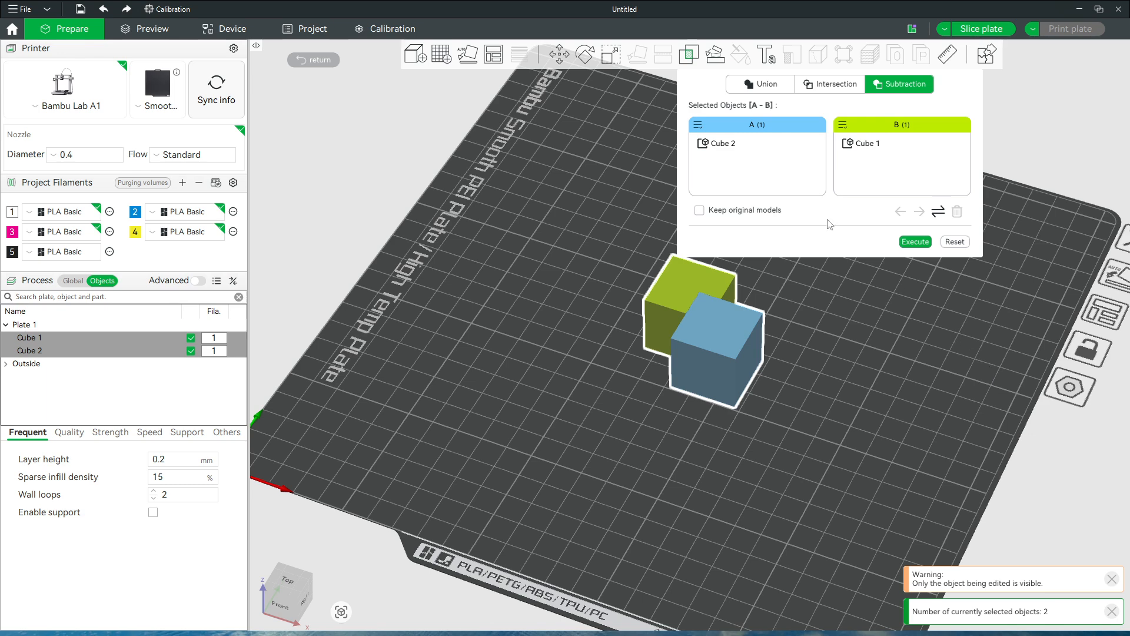
- Transfer Cube 2 to list B and Cube 1 to list A, and try to remove Cube 1 from the subtraction
left_click(740, 154)
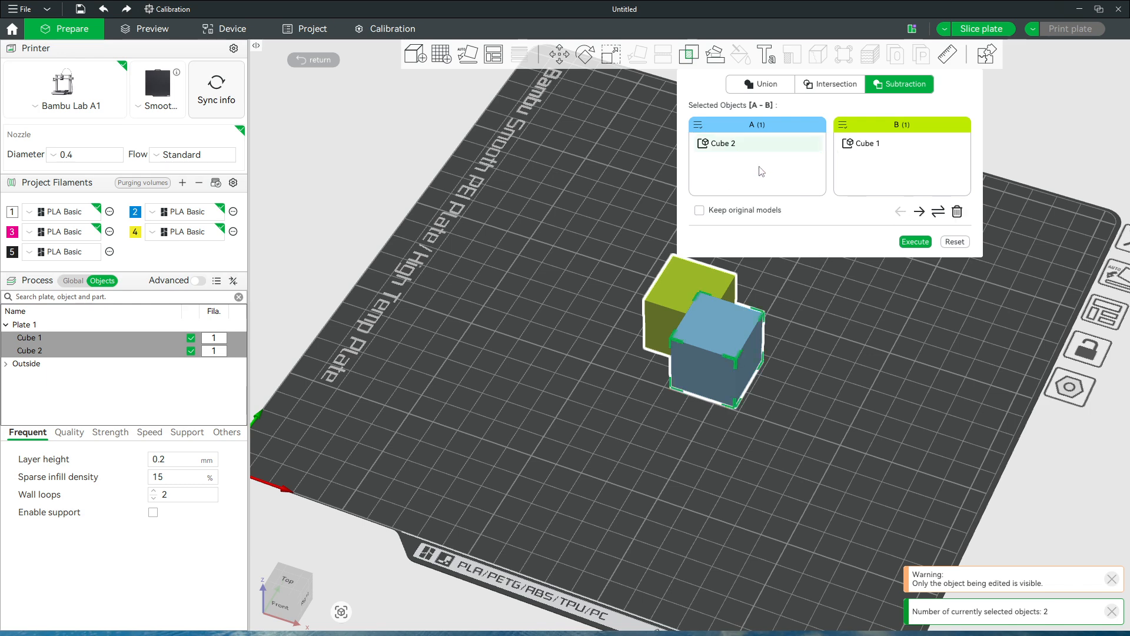
left_click(919, 211)
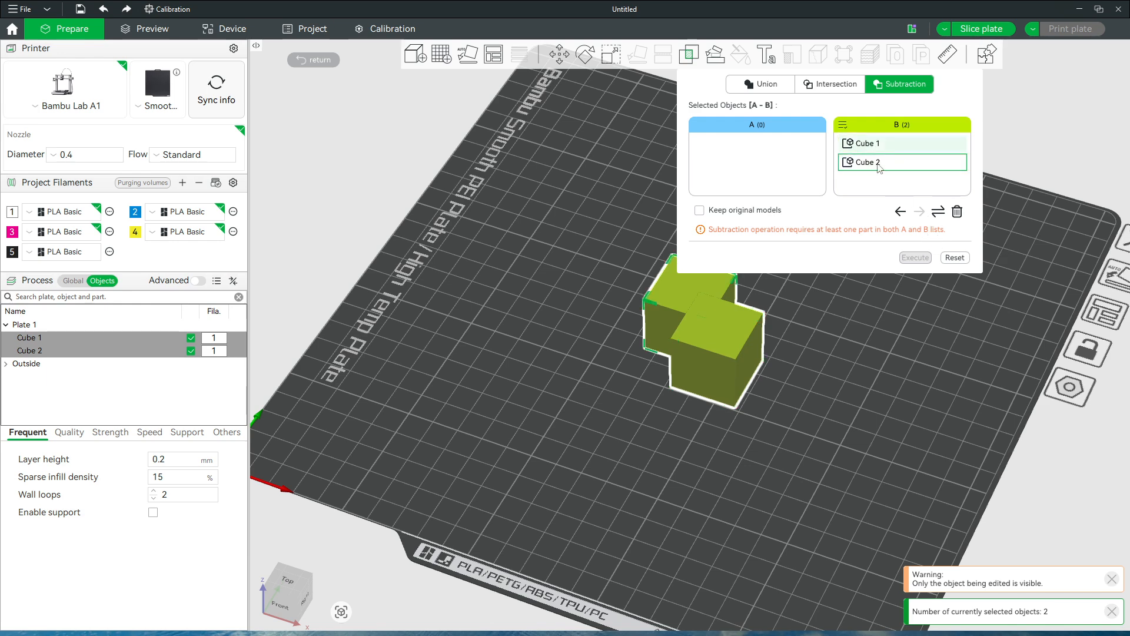
left_click(899, 211)
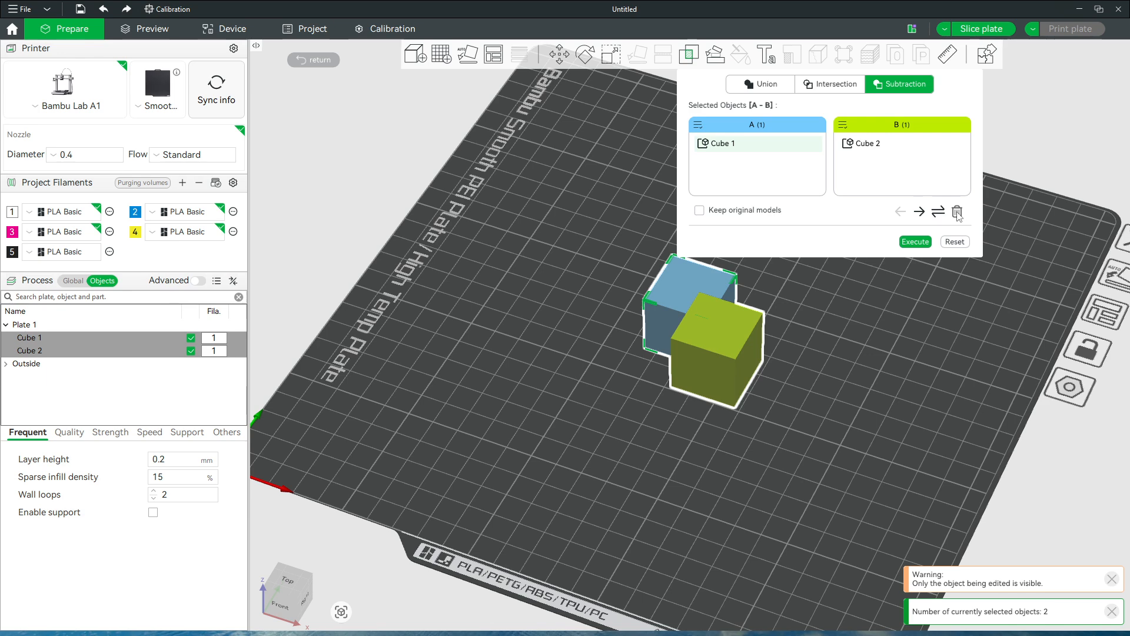
left_click(957, 212)
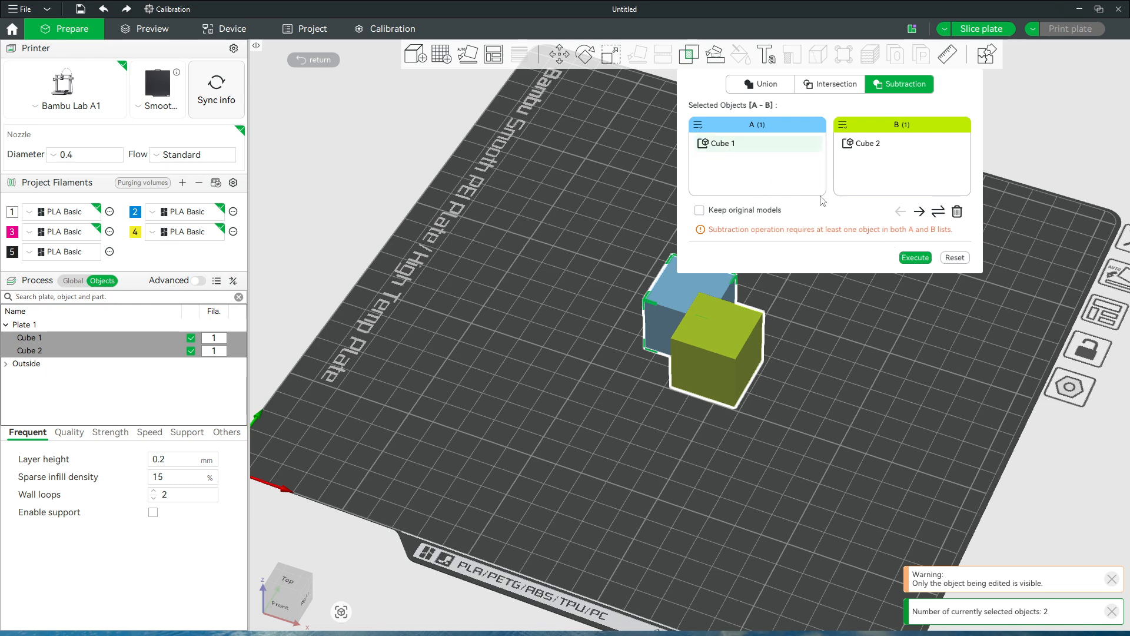
- Swap the A and B lists and execute the subtraction of Cube 1 from Cube 2
left_click(938, 211)
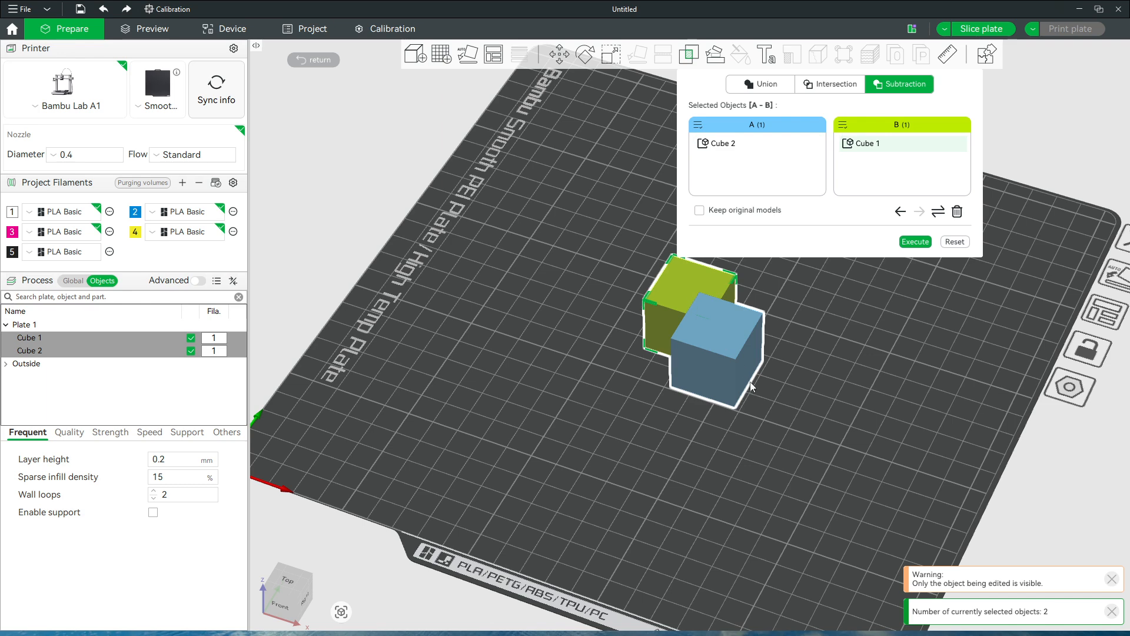
left_click(912, 242)
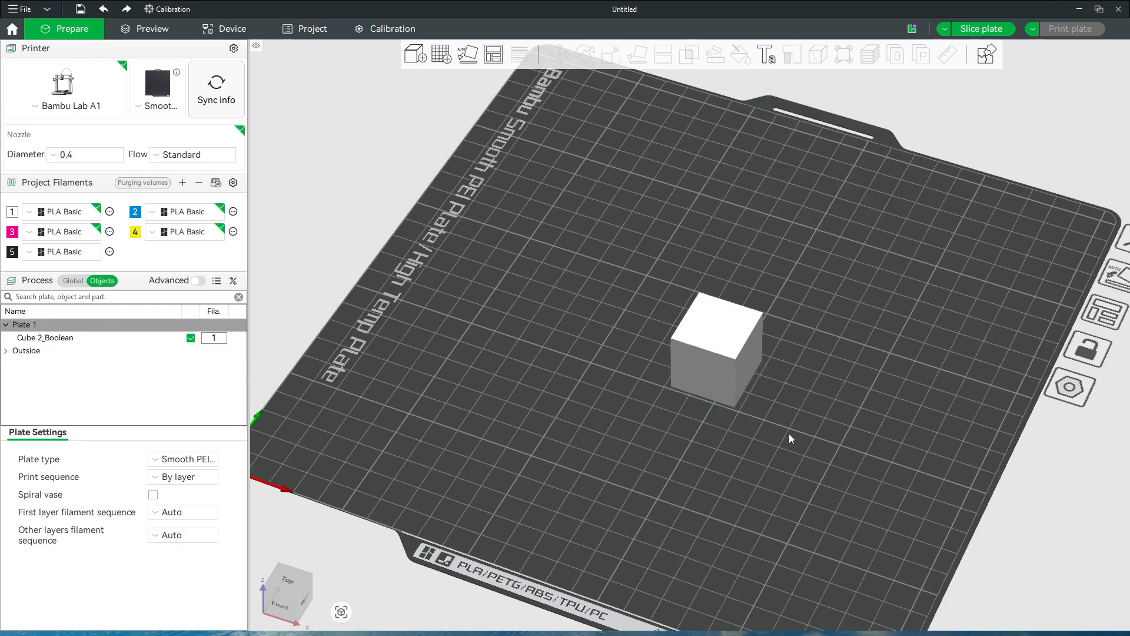
- Inspect the subtracted Cube 2 body and its object information from several angles, including underneath, and undo the subtraction
key("0")
left_click(741, 342)
left_click_drag(765, 391, 776, 417)
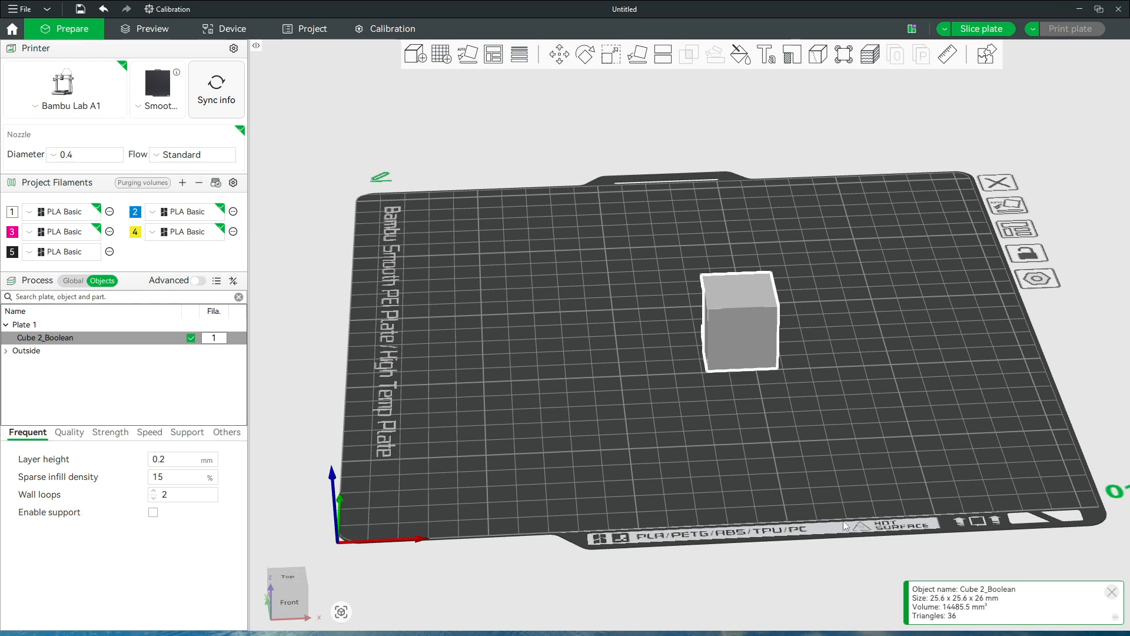
left_click_drag(886, 522, 905, 477)
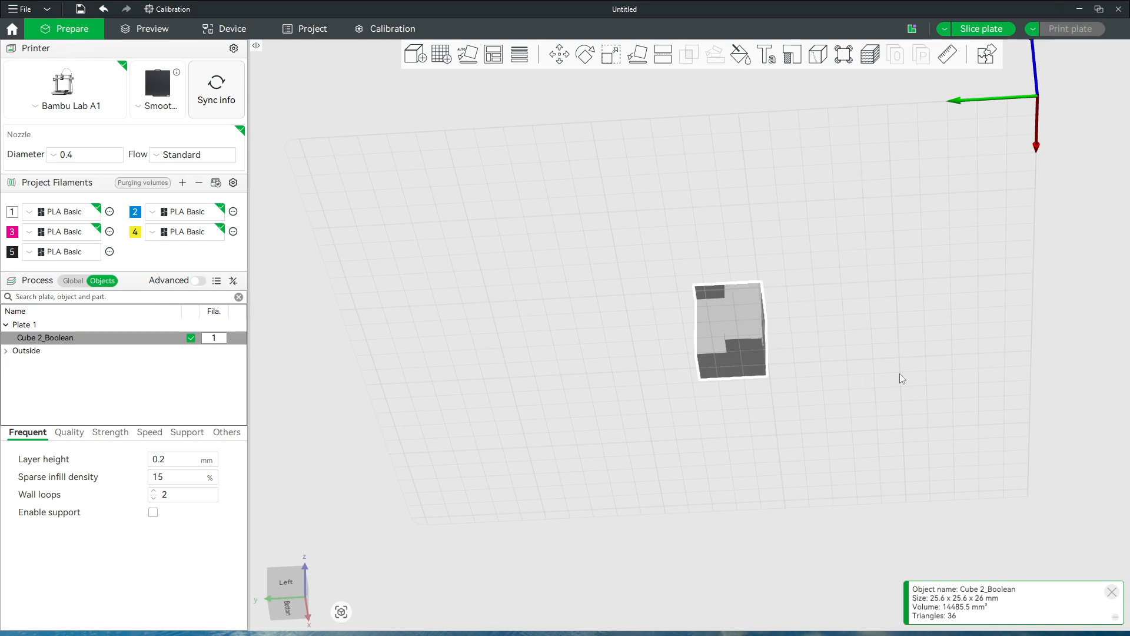
left_click_drag(900, 373, 822, 445)
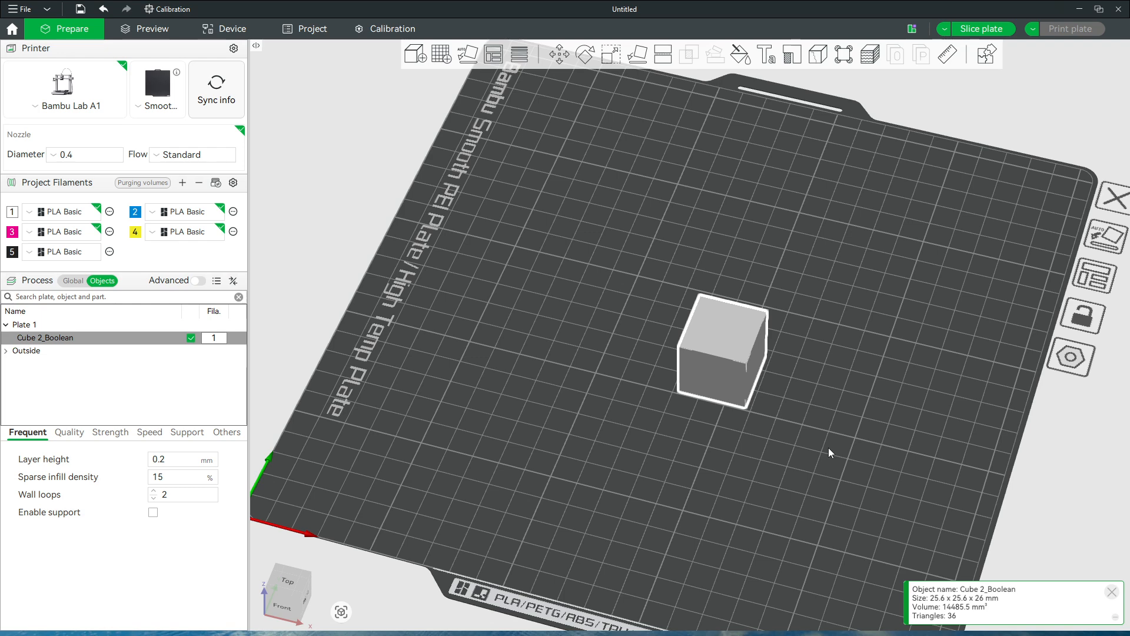
key("ctrl+z")
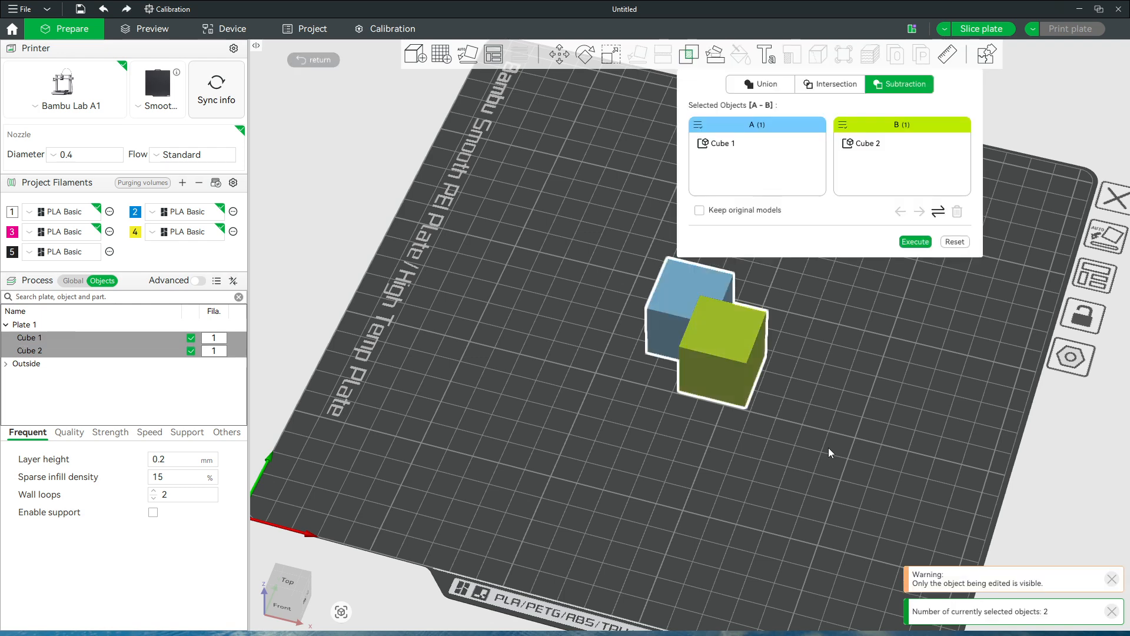
- Subtract Cube 1 from Cube 2 once more by swapping the lists, and undo the result
left_click(938, 211)
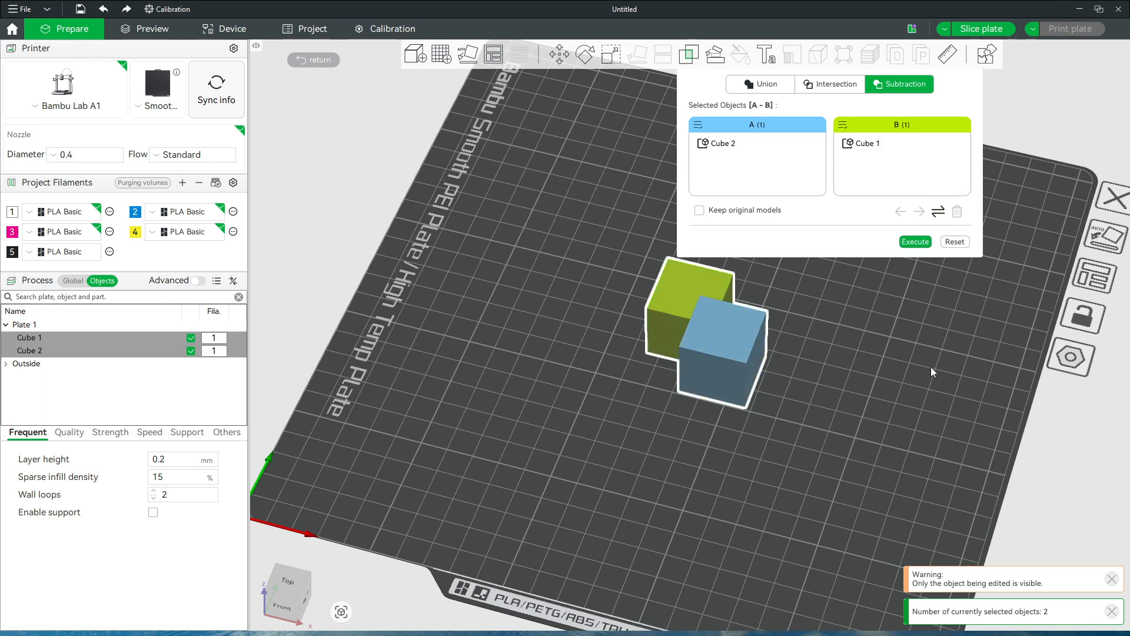
left_click(915, 242)
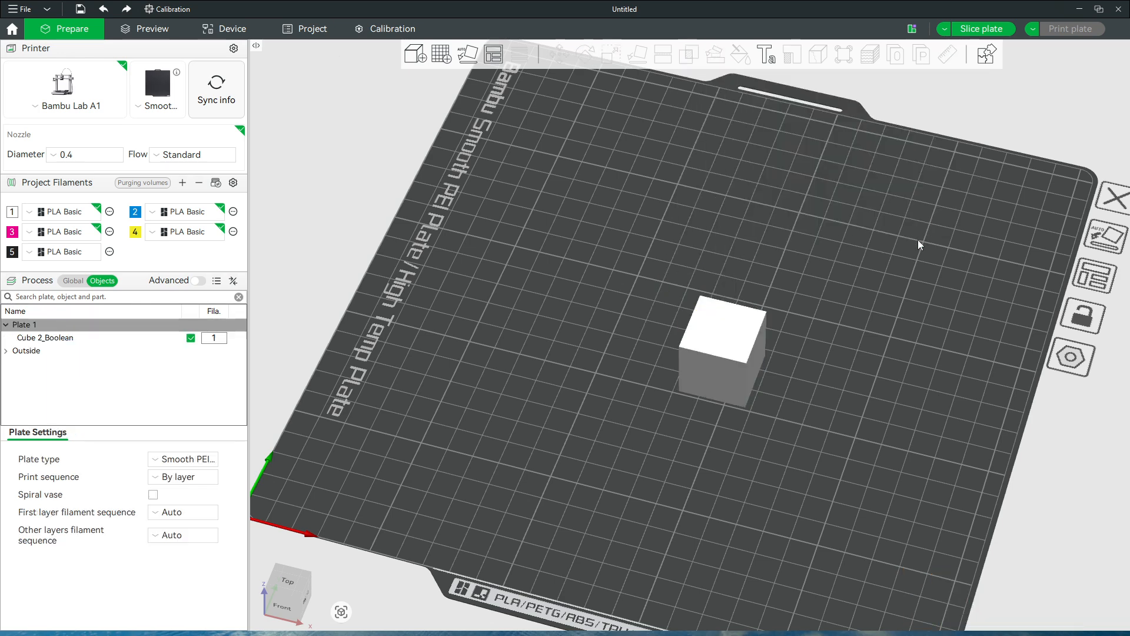
left_click_drag(811, 429, 857, 387)
key("ctrl+z")
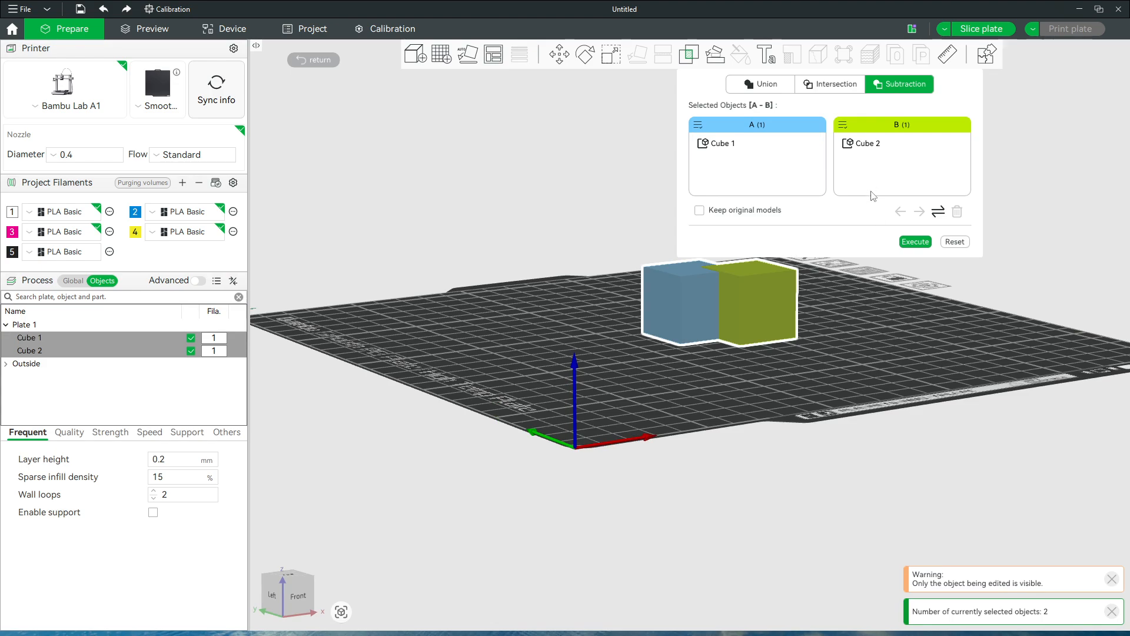
- Subtract Cube 2 from Cube 1, with Cube 1 in list A and Cube 2 in list B, and view the resulting body
left_click_drag(903, 298, 874, 347)
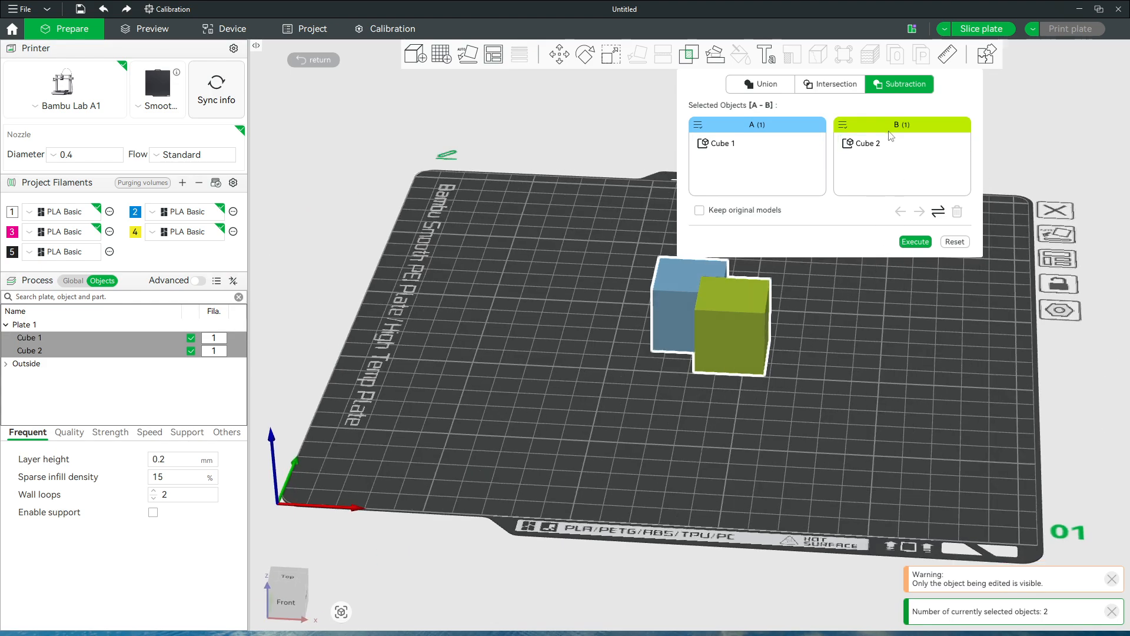
left_click(915, 243)
mouse_move(834, 375)
left_mouse_down()
mouse_move(827, 344)
mouse_move(810, 388)
mouse_move(813, 351)
mouse_move(849, 384)
mouse_move(840, 392)
left_mouse_up()
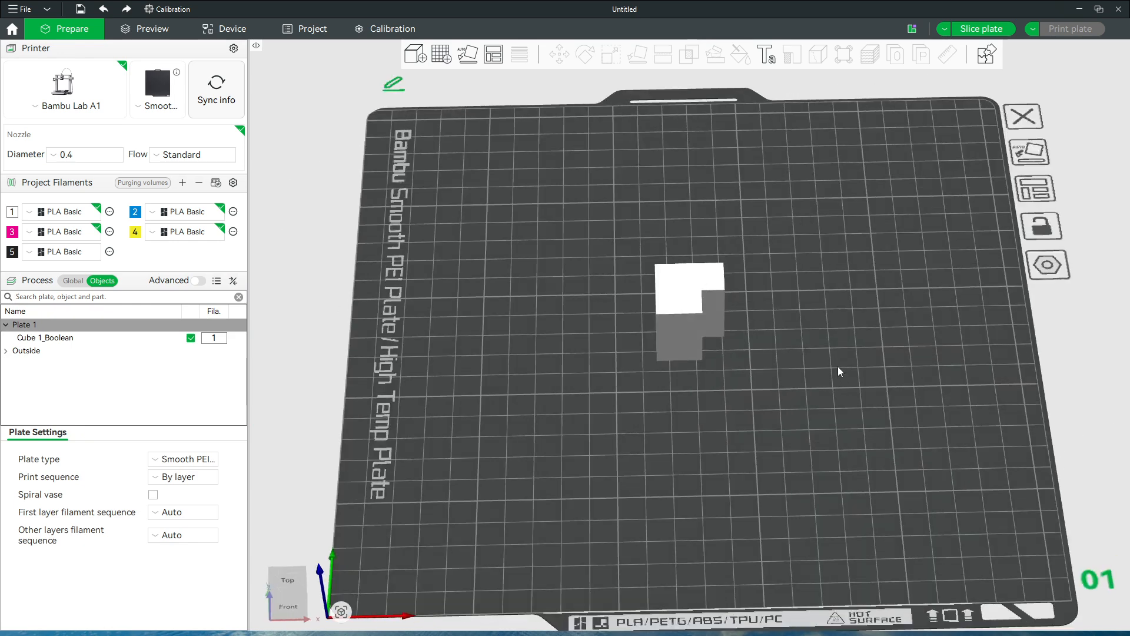